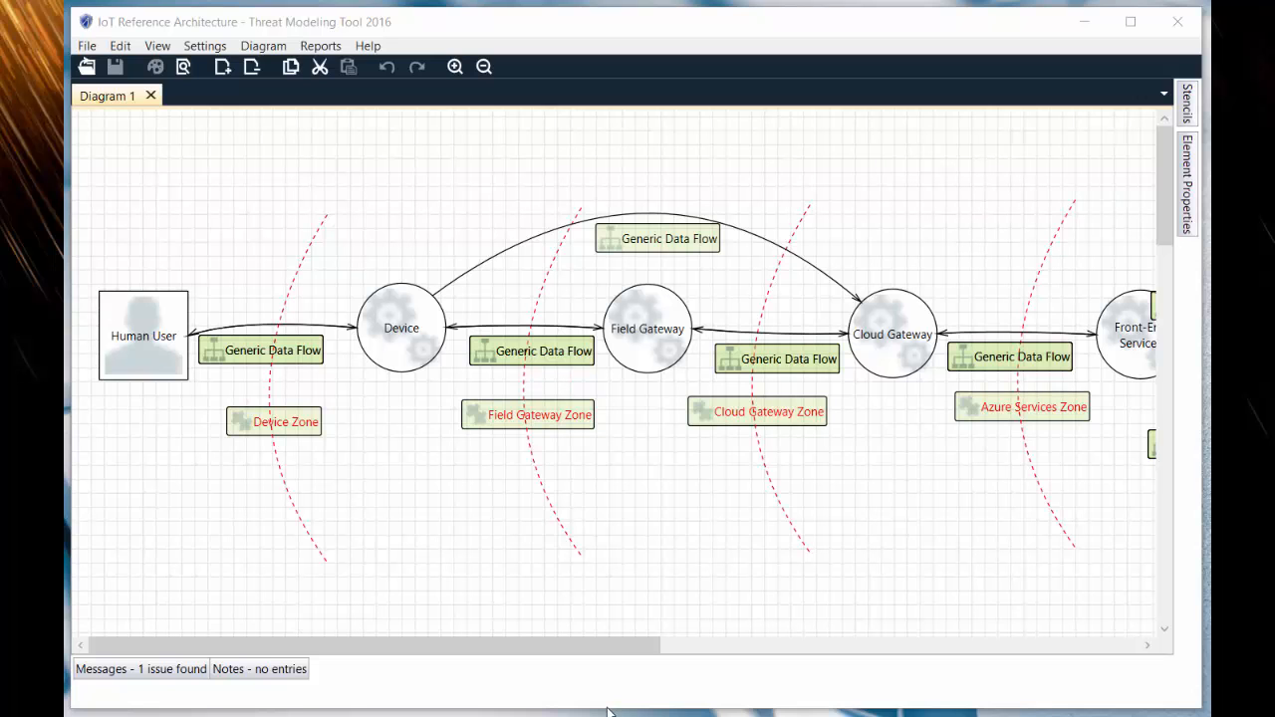
- Switch the IoT Reference Architecture model to the analysis view to list its generated threats
drag(607, 648, 563, 635)
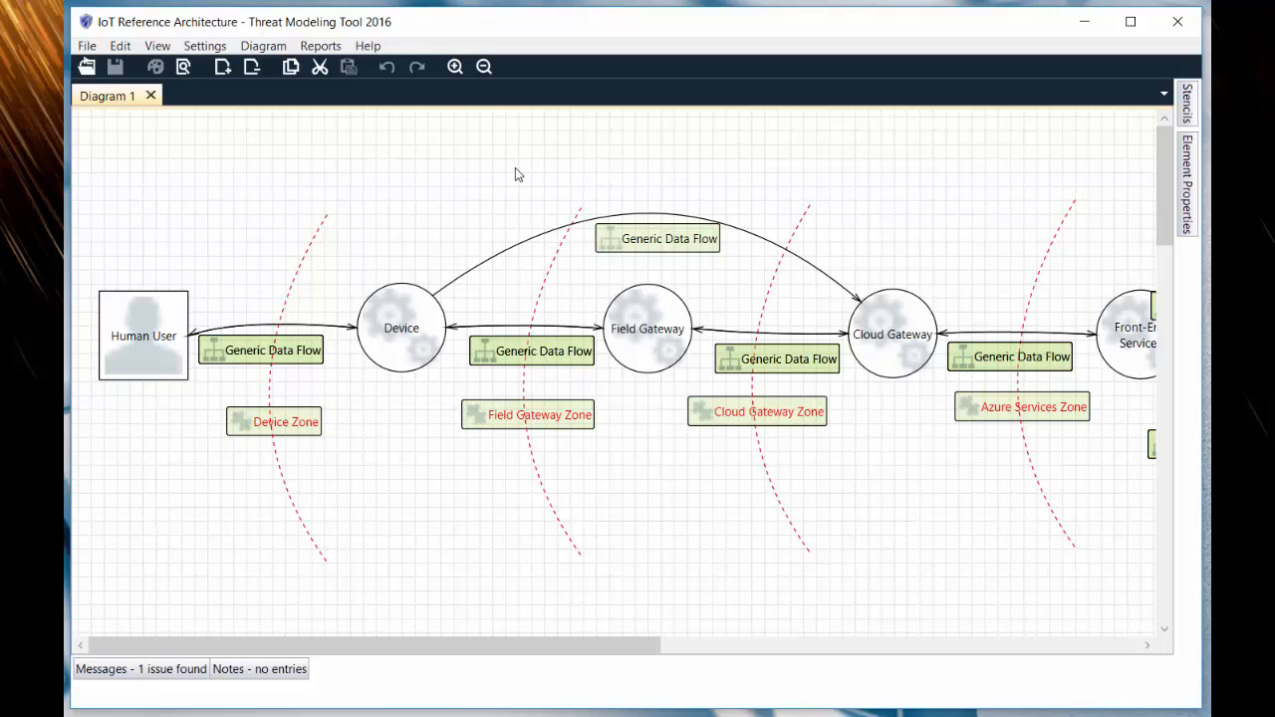
click(185, 66)
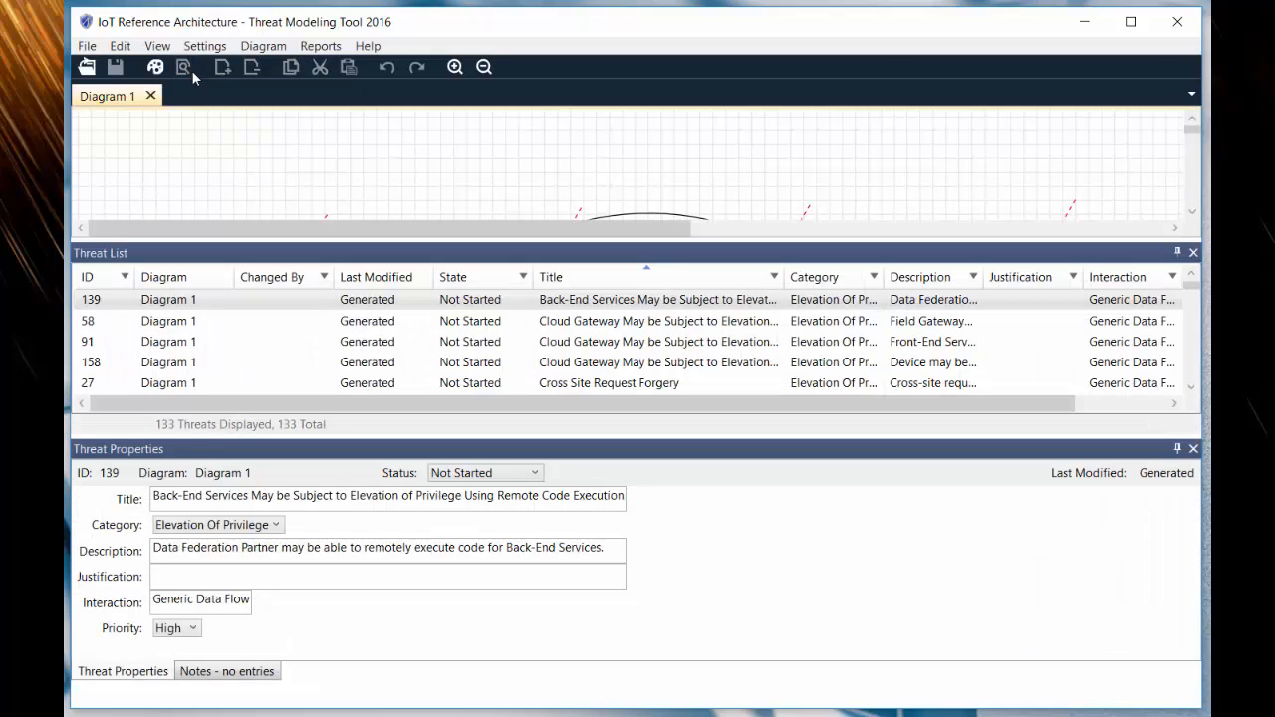
click(1192, 212)
scroll(1194, 217, down, 5)
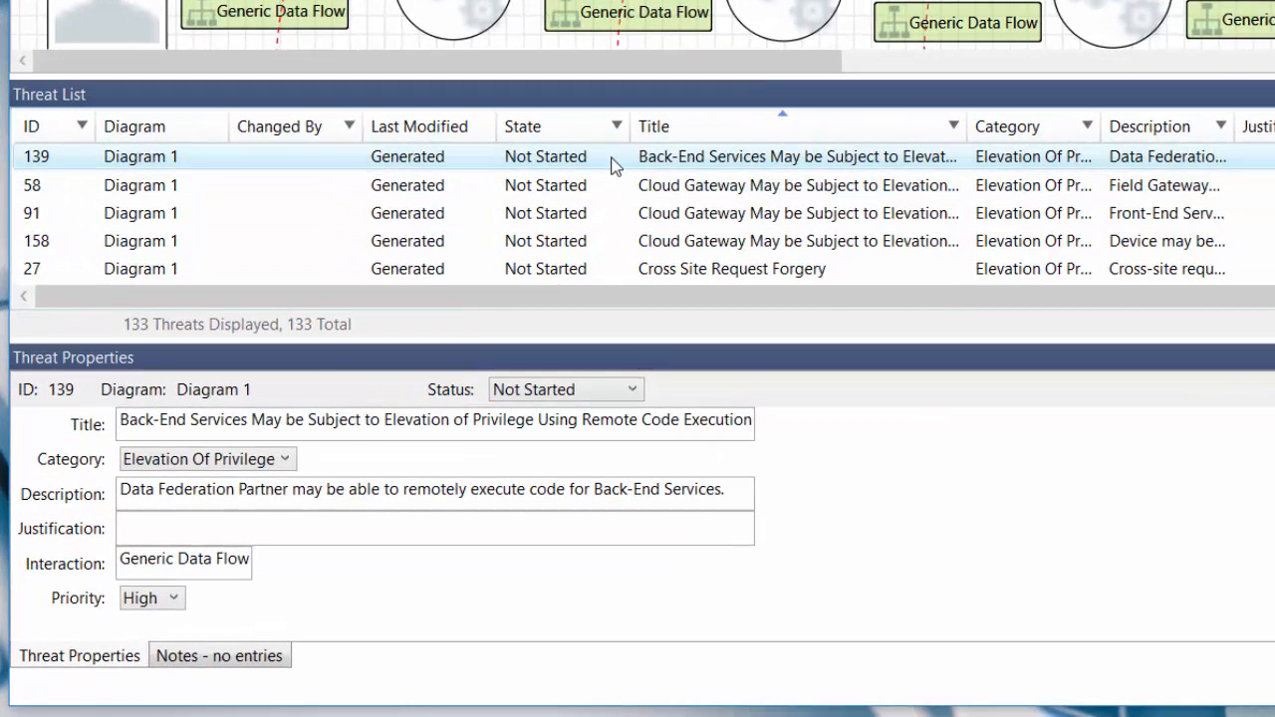
- Select threats 139, 58 and 91 in turn to view their properties and the related diagram elements
click(610, 159)
click(614, 191)
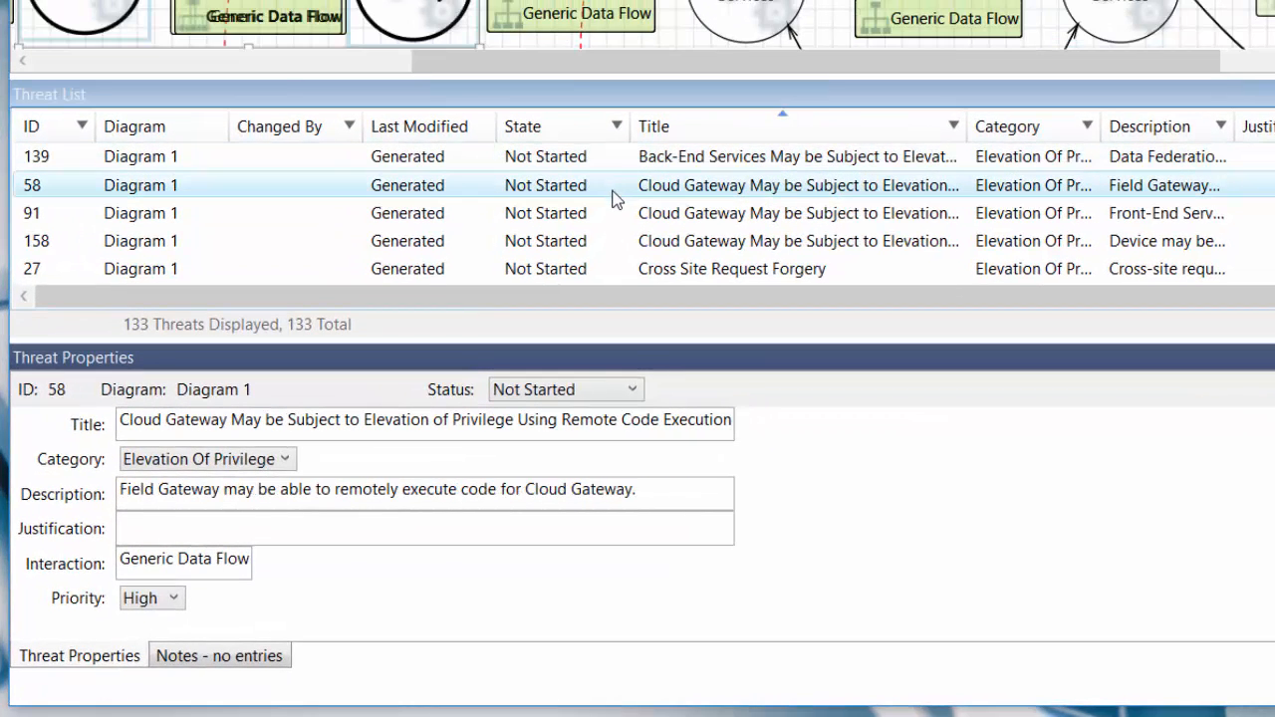
click(605, 231)
click(607, 215)
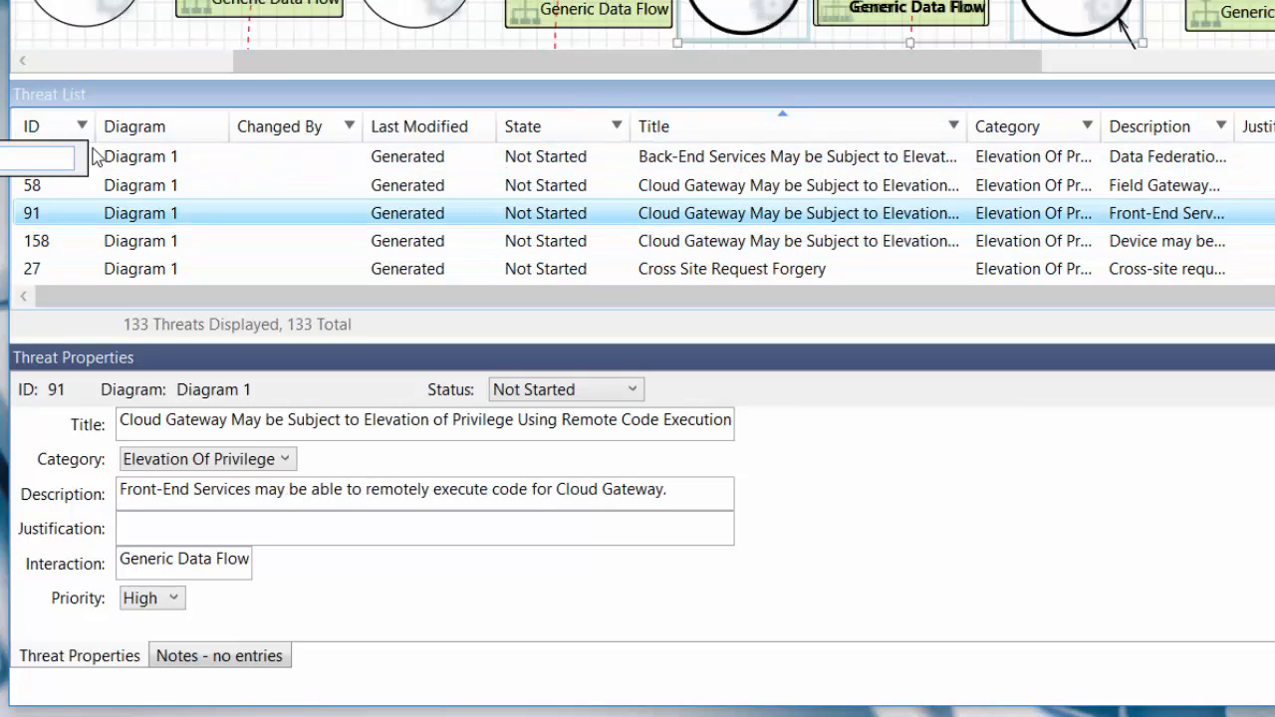
- Select threat 139 and set its status to Mitigated
click(58, 157)
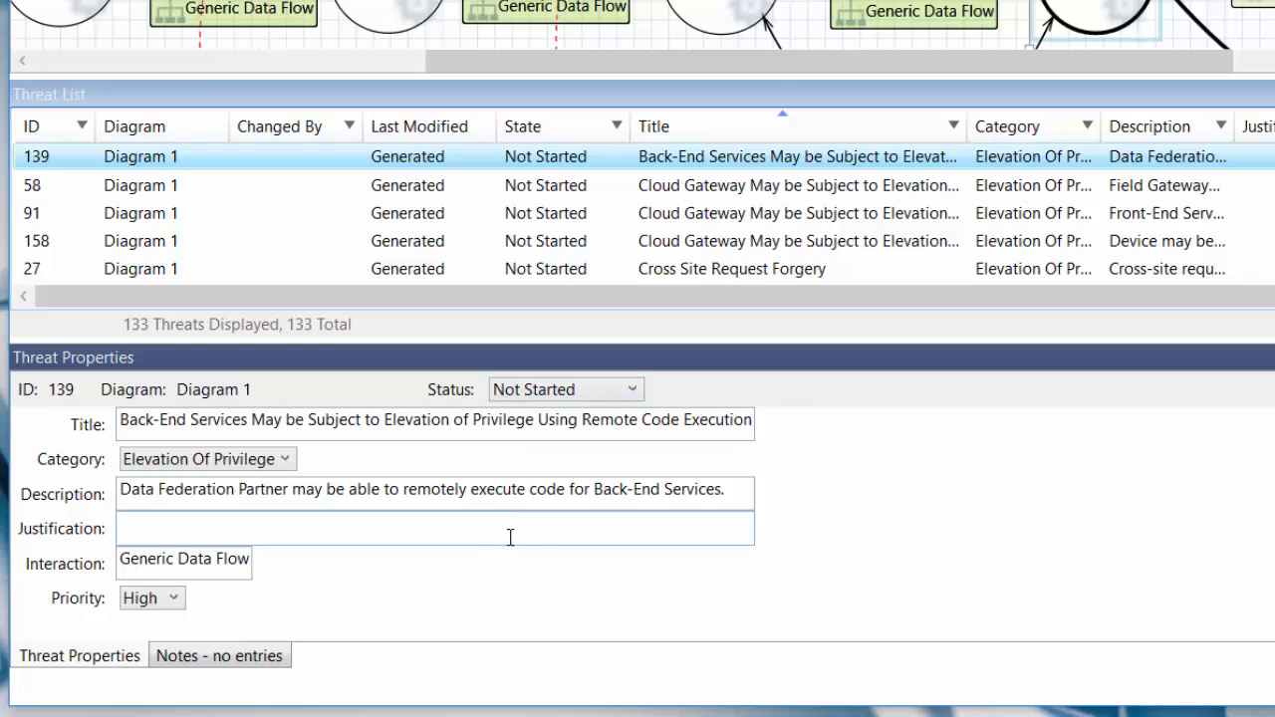
click(576, 390)
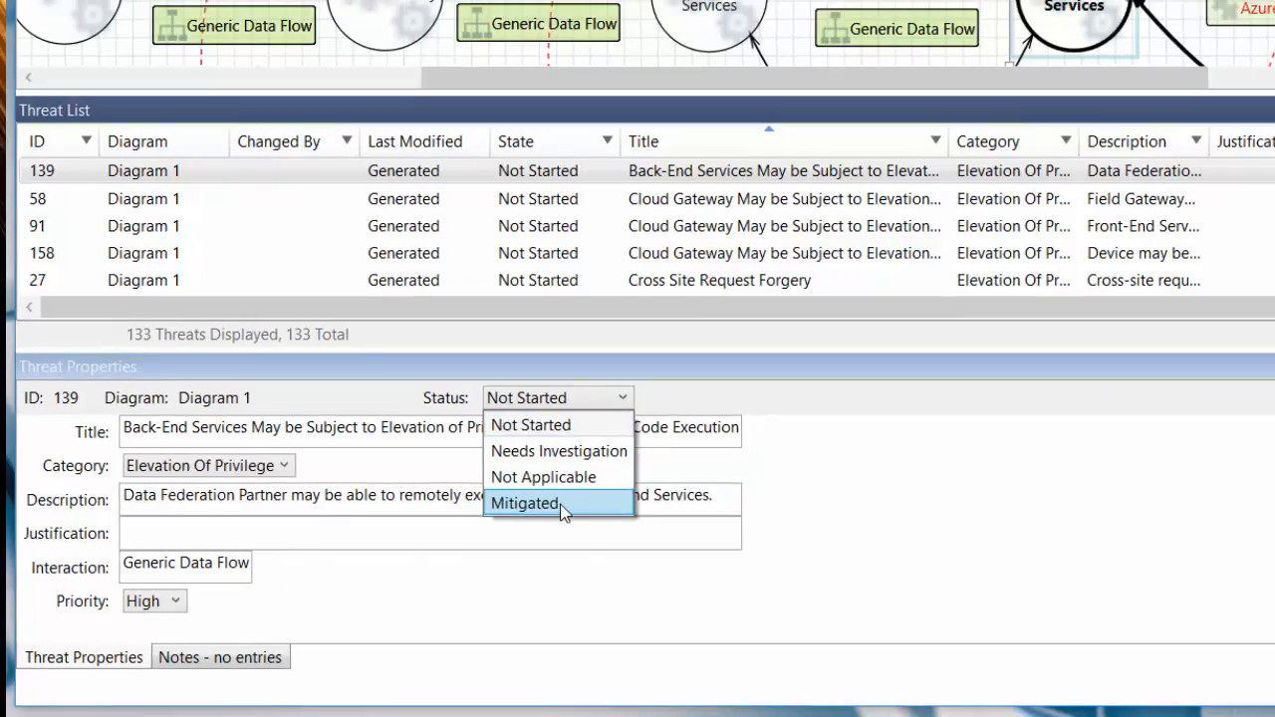
click(560, 506)
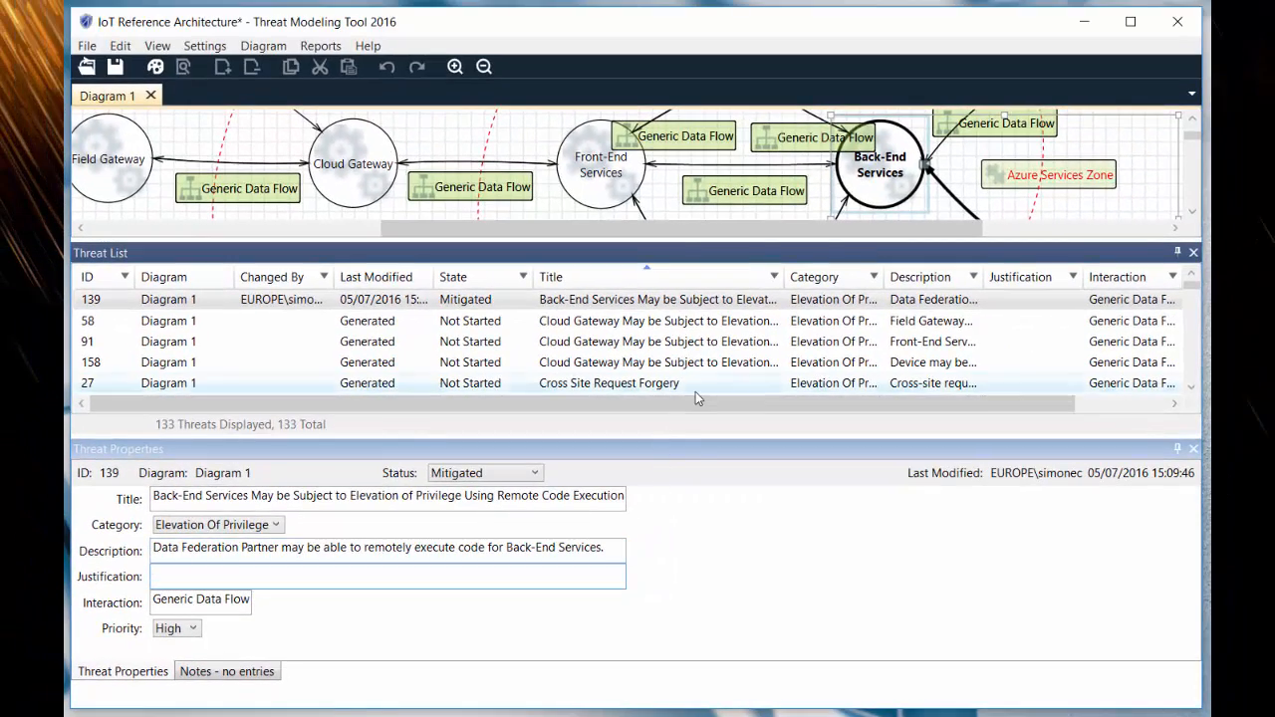
- View the properties of threat 58, threat 158 and the Cross Site Request Forgery threat in the list
click(702, 321)
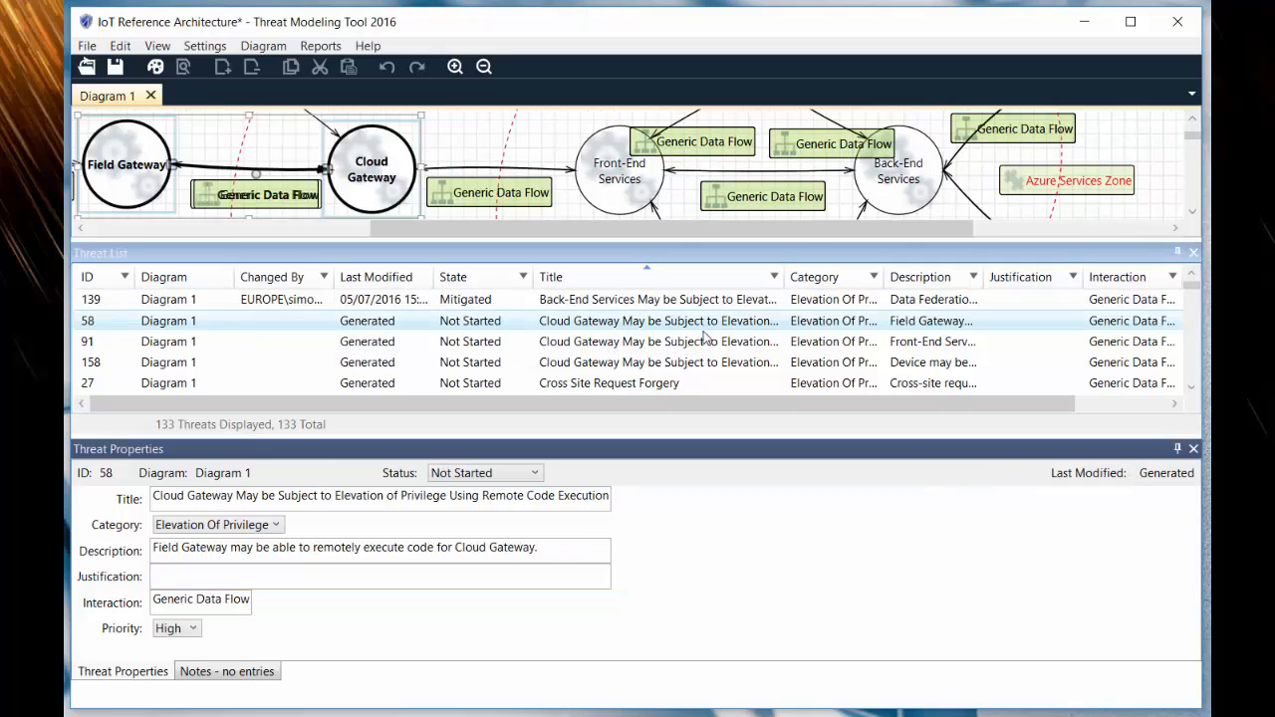
click(637, 362)
click(588, 384)
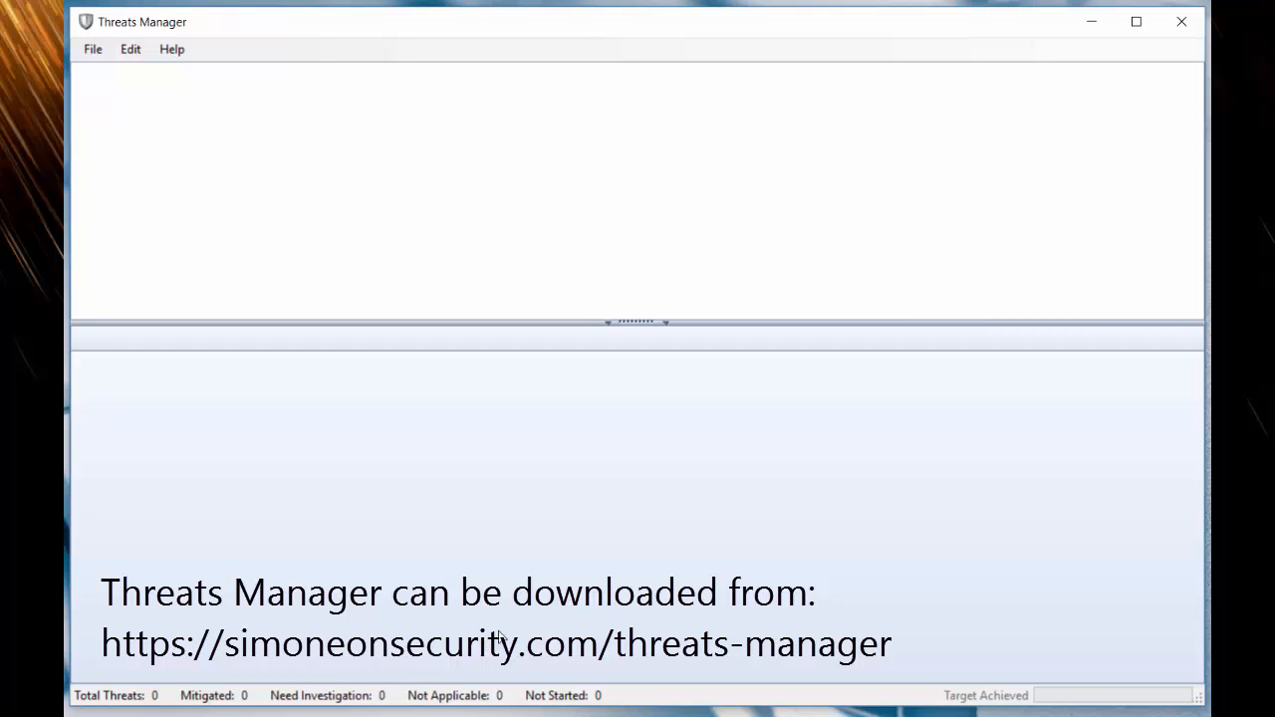
- In Threats Manager, open the threat model file IoT Reference Architecture.tm7
click(93, 52)
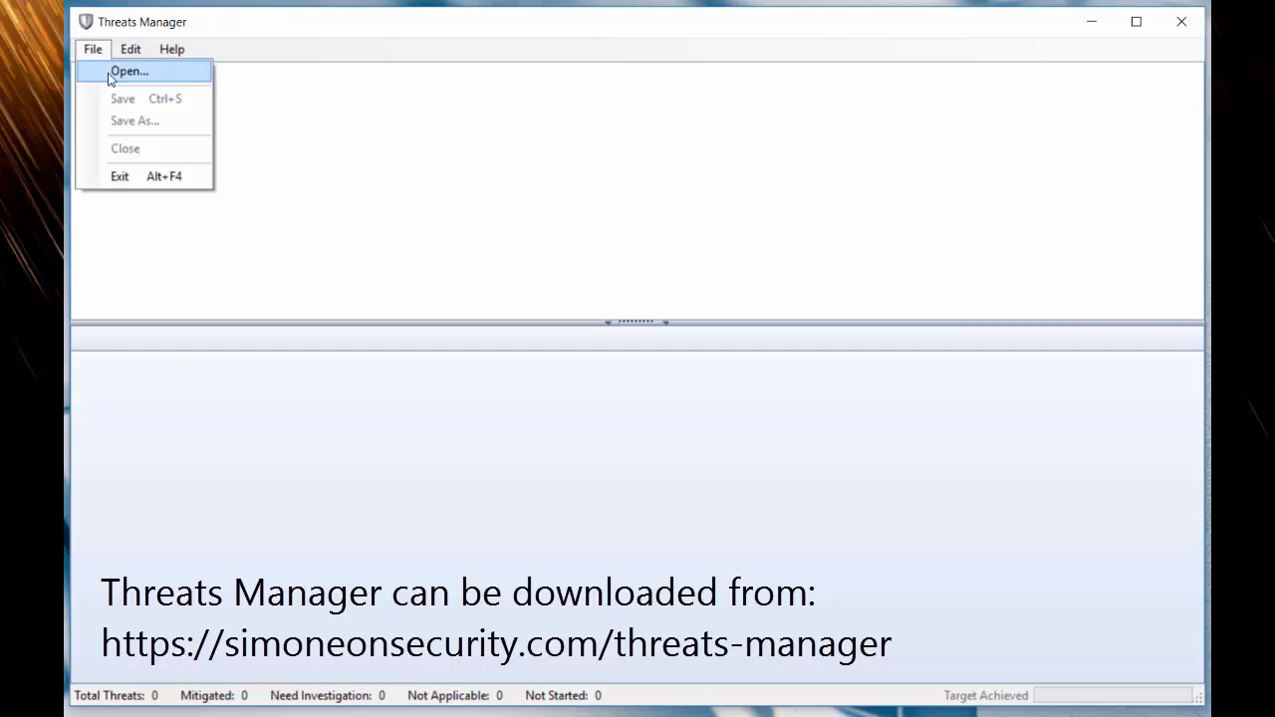
click(128, 70)
click(338, 176)
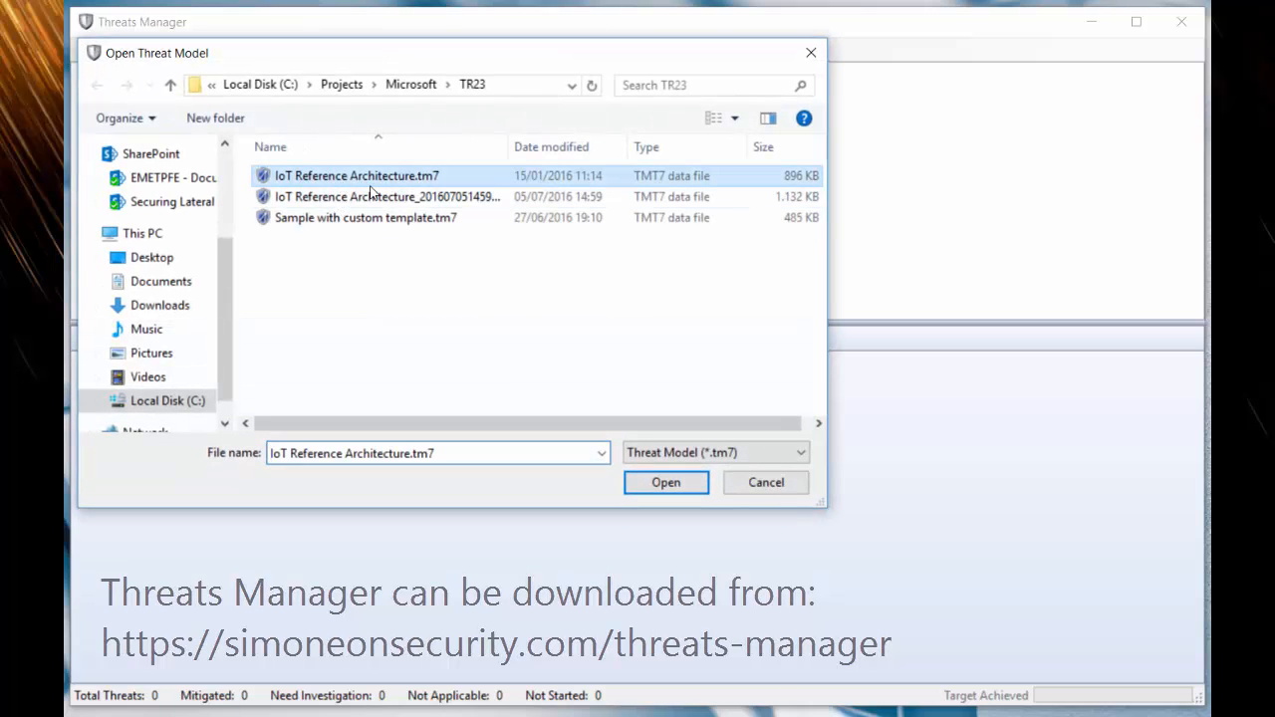
click(674, 488)
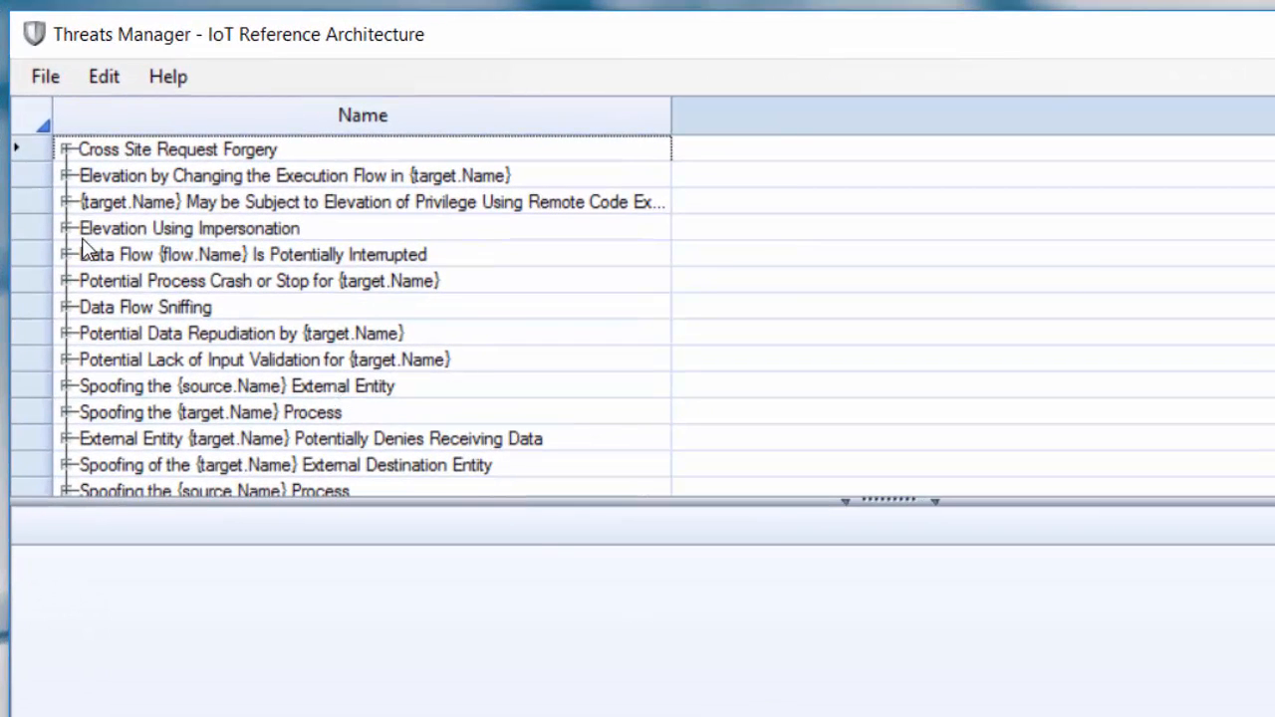
- Expand the Cross Site Request Forgery threat type and collapse the details pane to view all of its threats
click(67, 152)
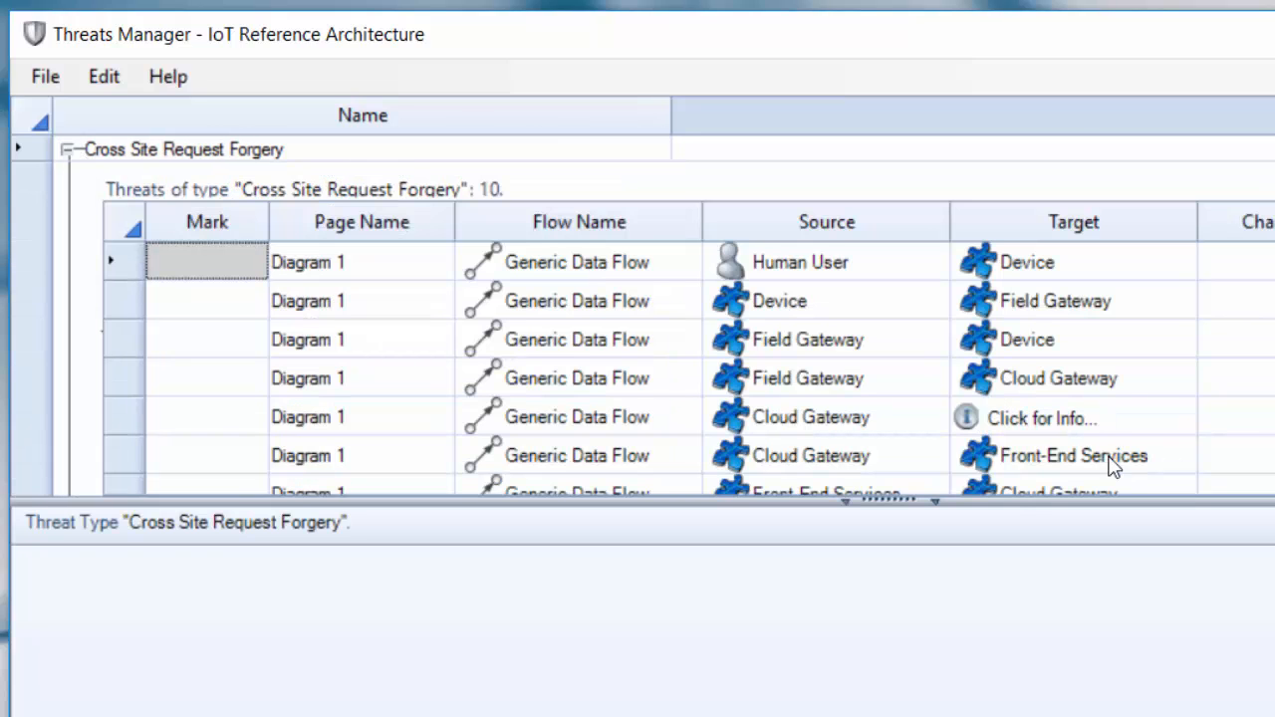
click(883, 501)
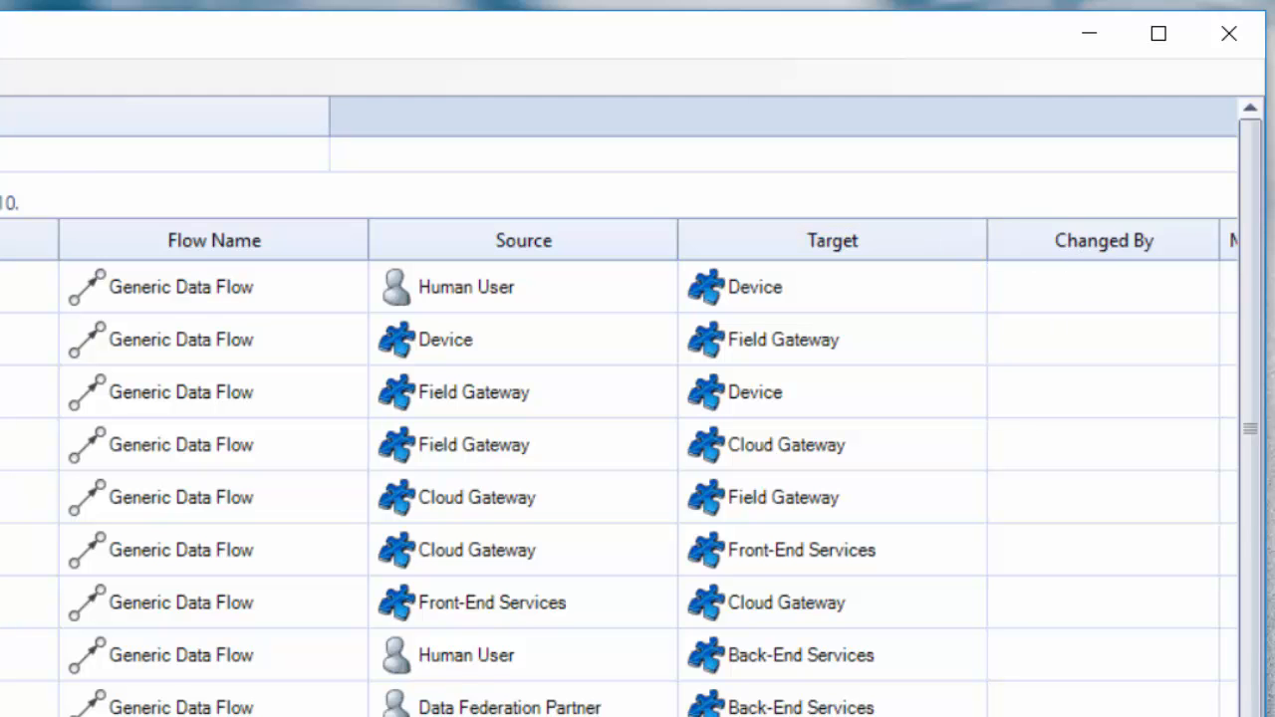
scroll(619, 458, right, 3)
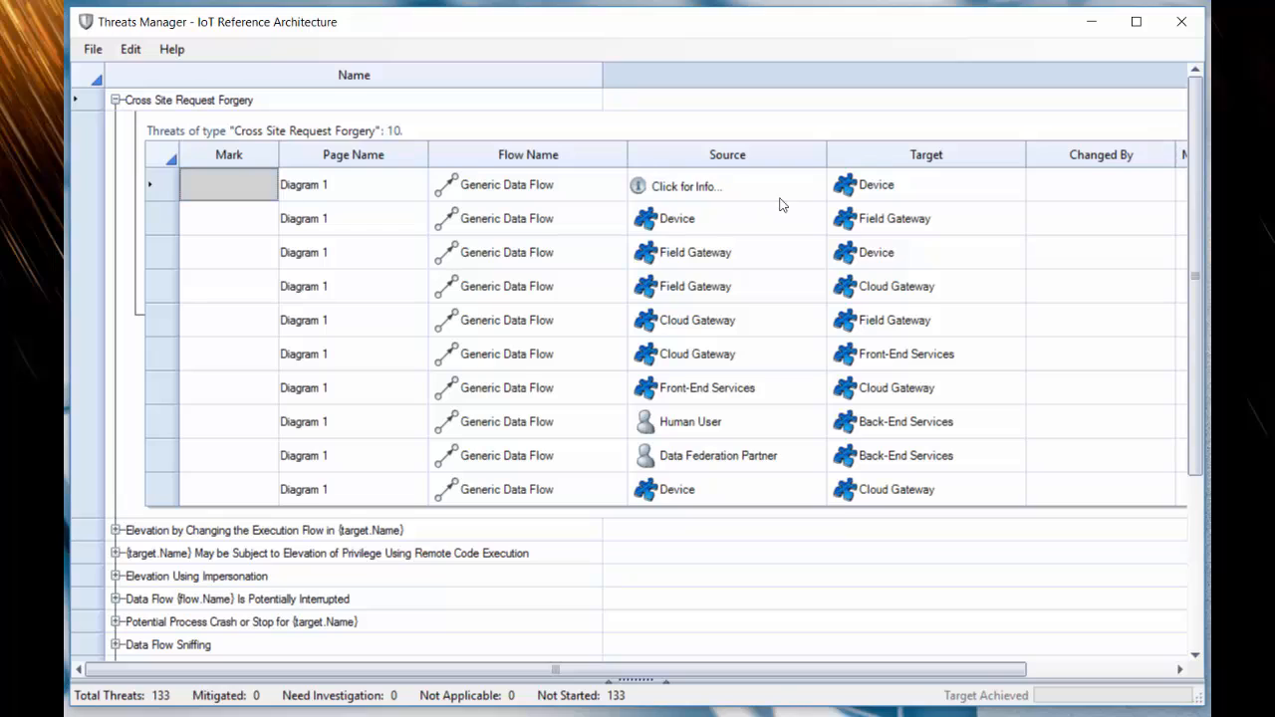
- Restore the details pane and examine the Human User to Device threat's status options, category, description, justification and priority
click(641, 682)
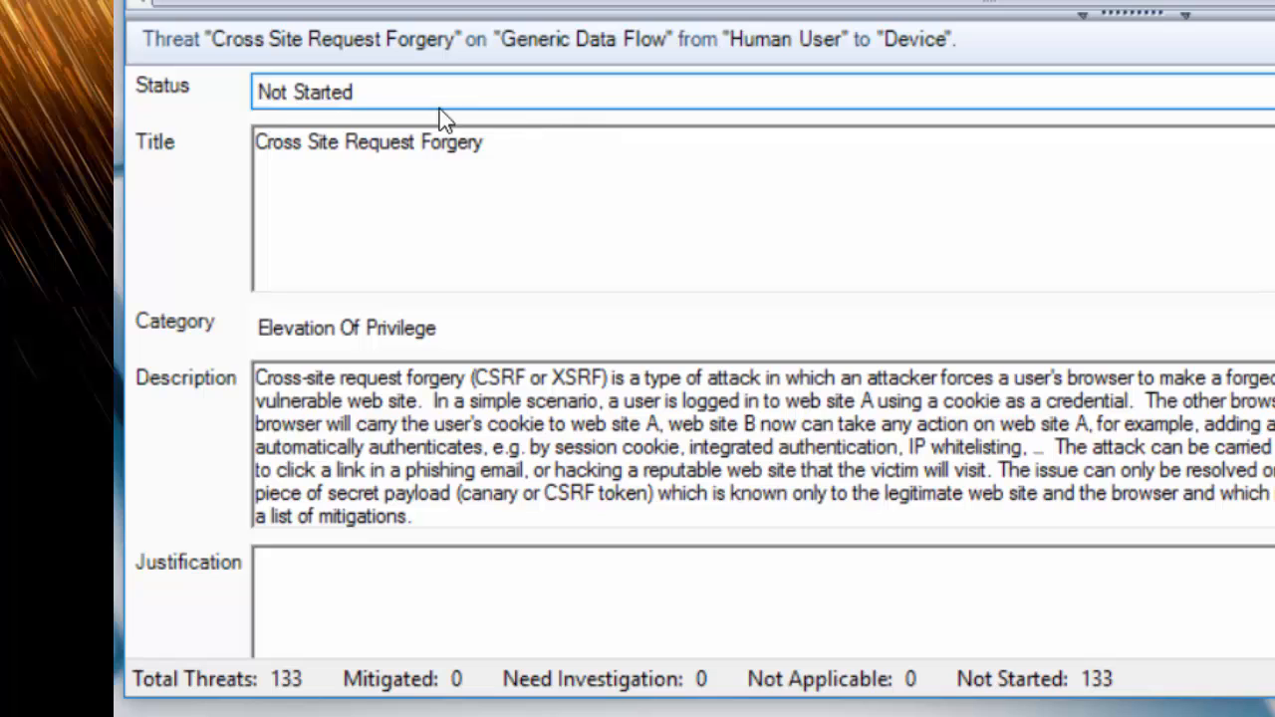
click(305, 92)
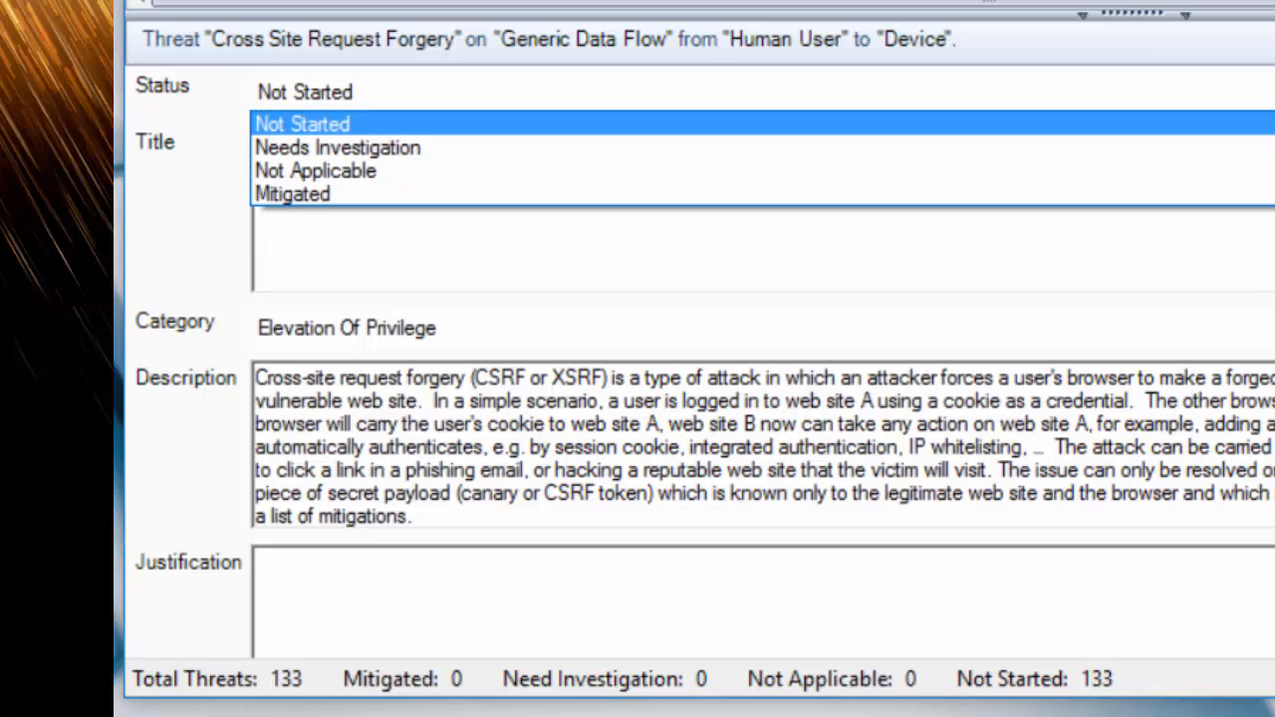
click(560, 92)
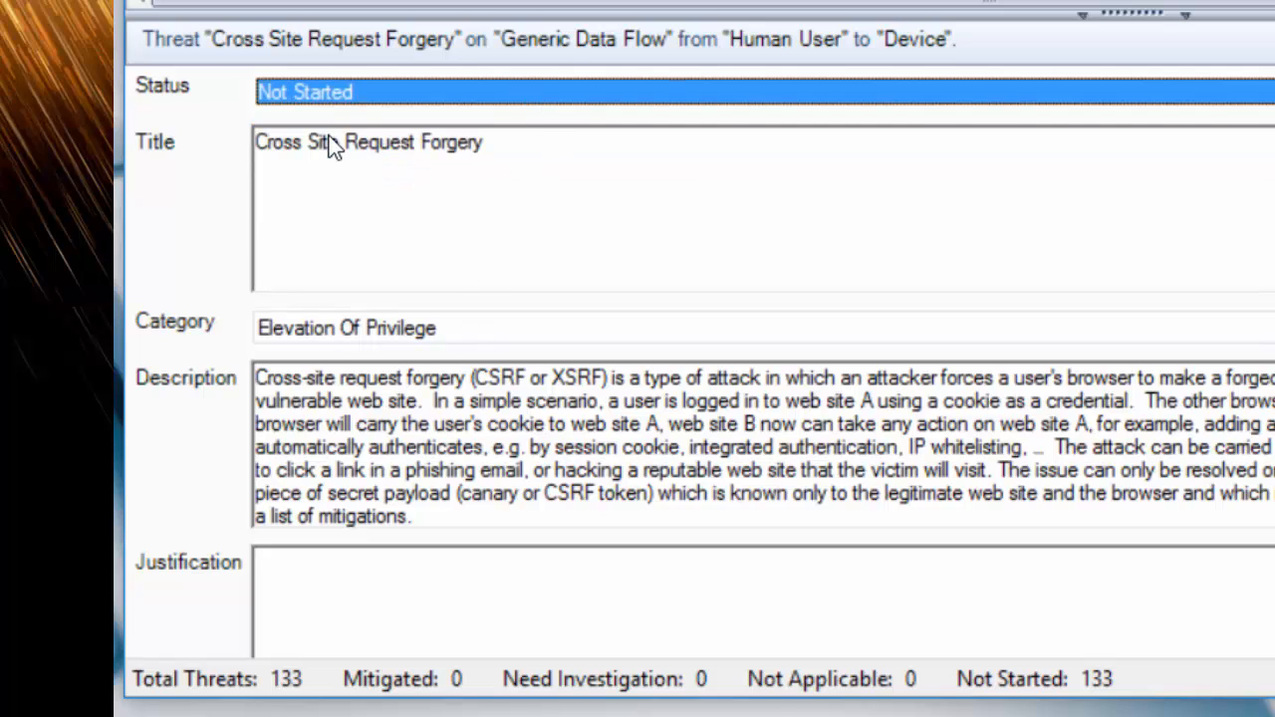
click(559, 327)
click(559, 327)
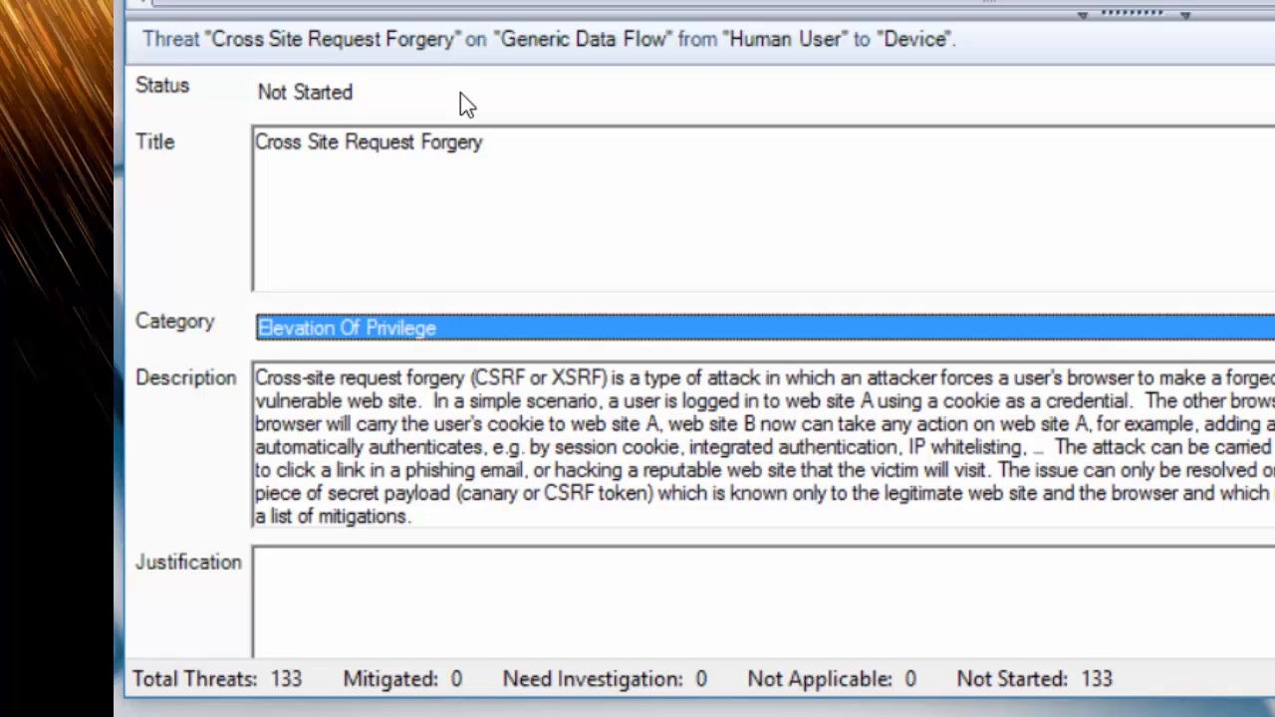
click(538, 154)
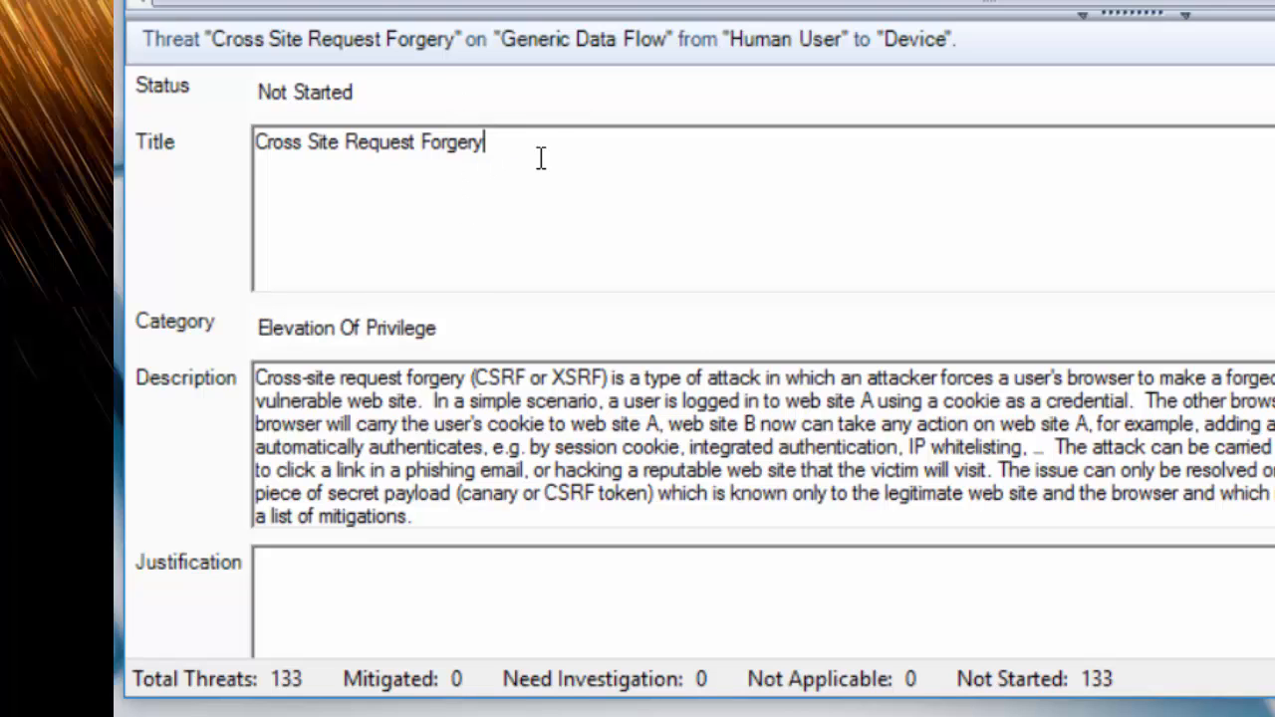
click(521, 625)
scroll(699, 362, down, 2)
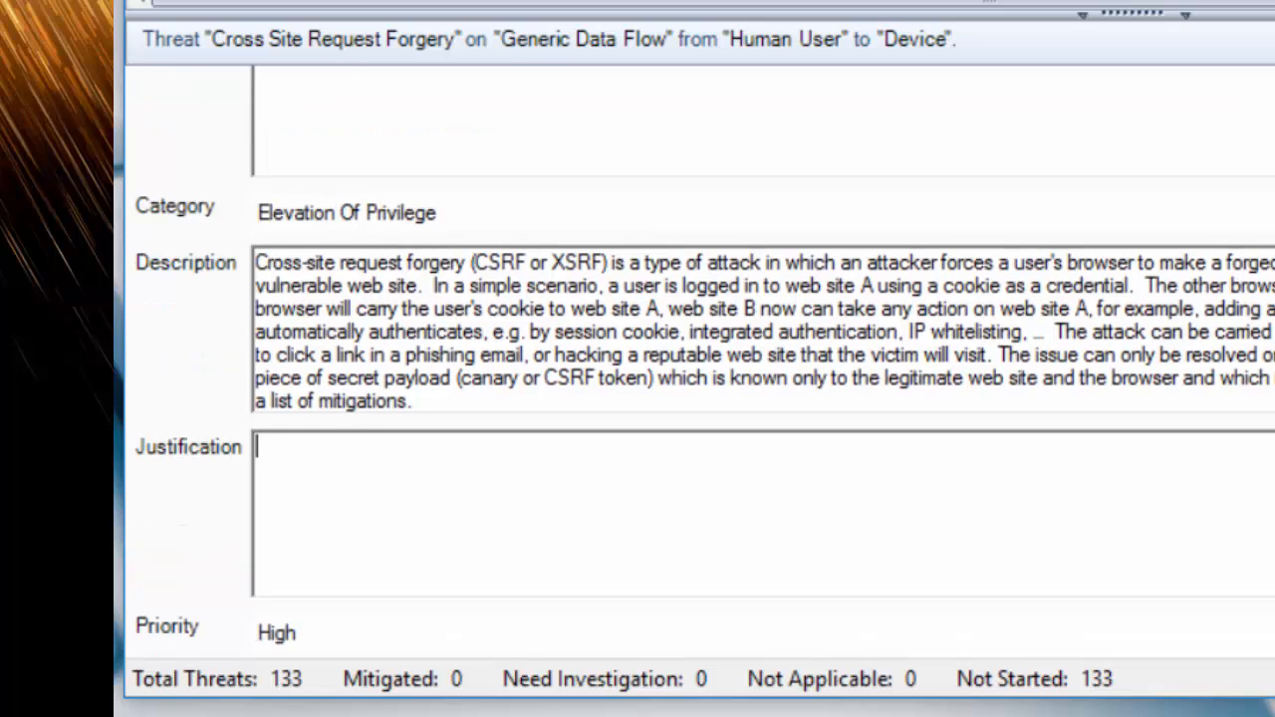
scroll(699, 363, up, 2)
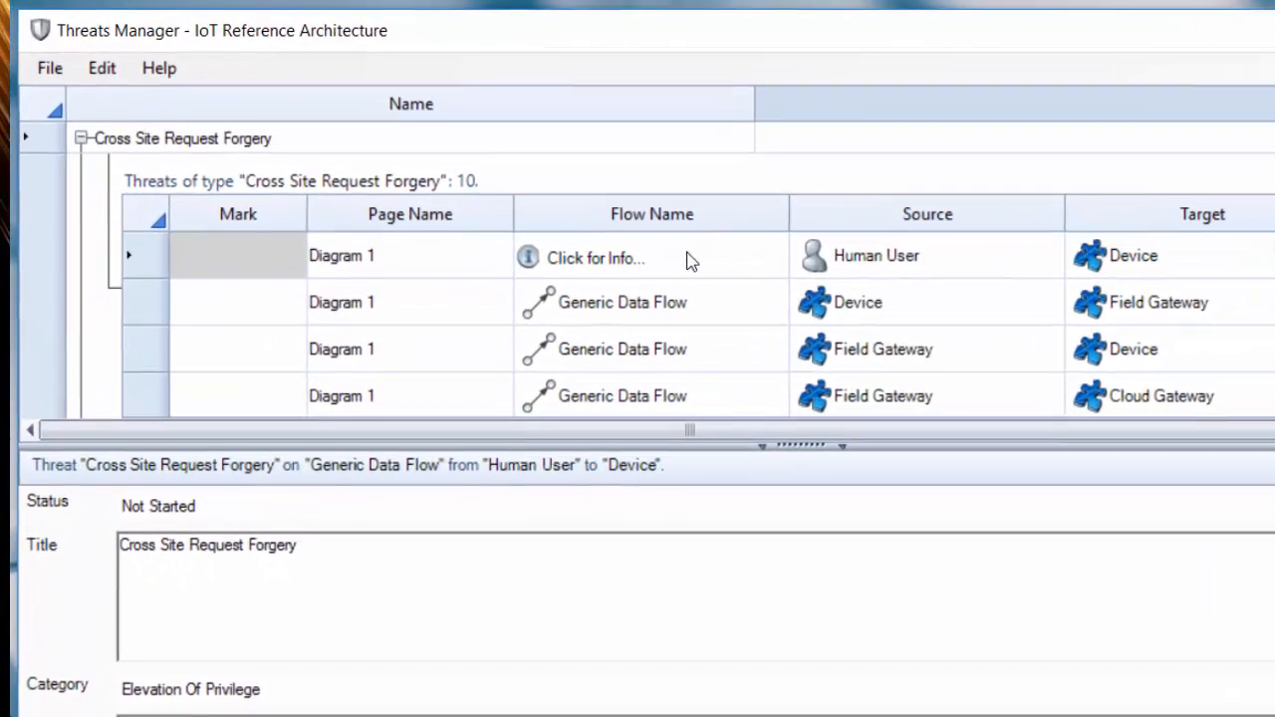
- View the properties of the first Cross Site Request Forgery threat's data flow, its Human User source and its Device target
click(692, 261)
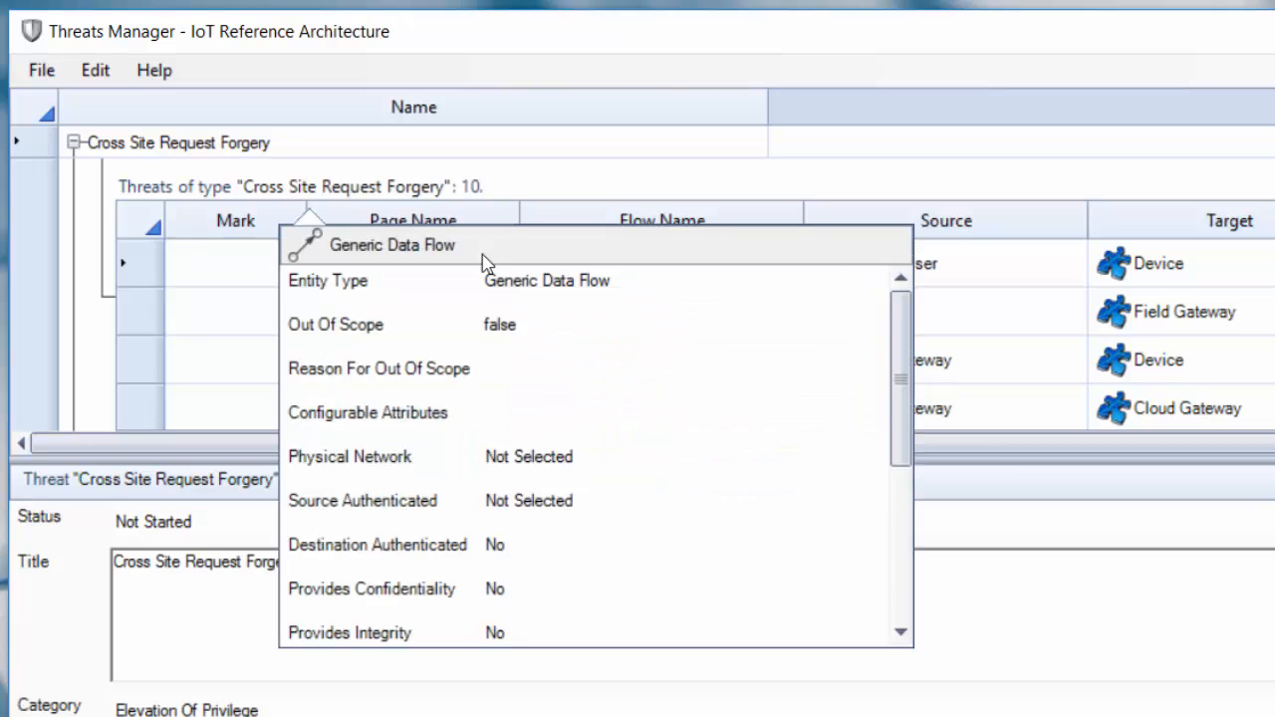
drag(899, 444, 869, 435)
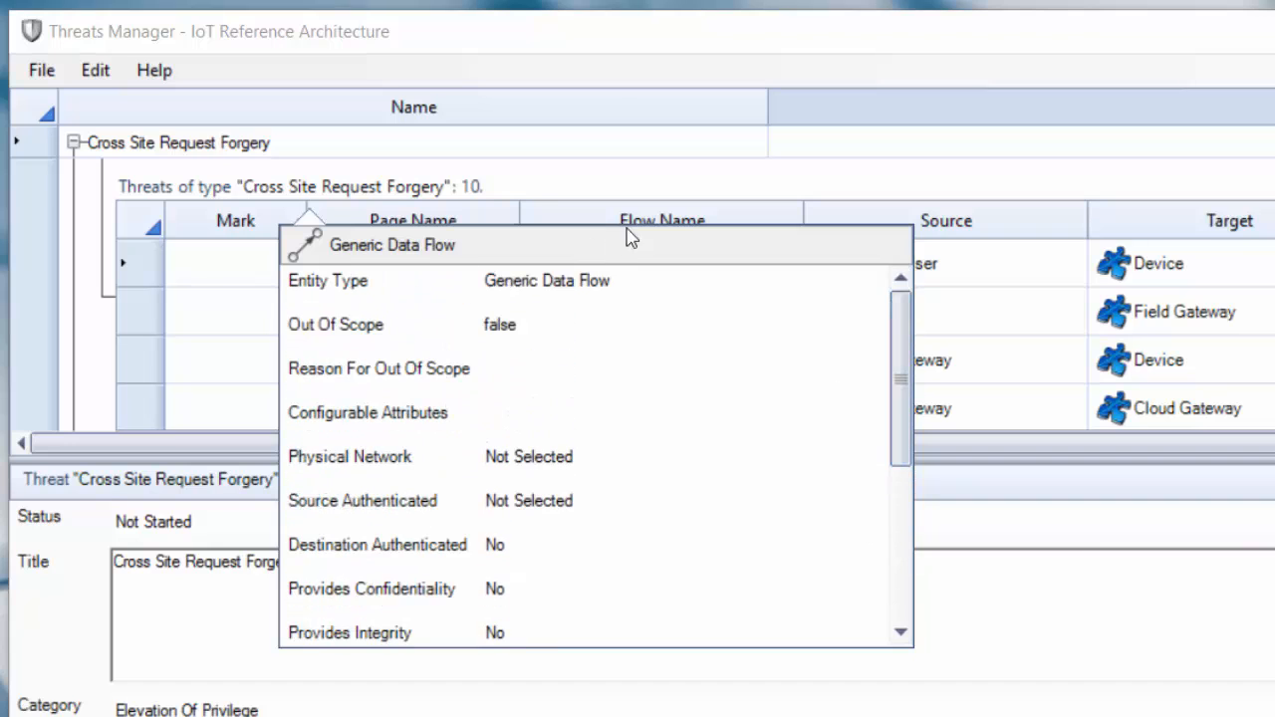
click(997, 261)
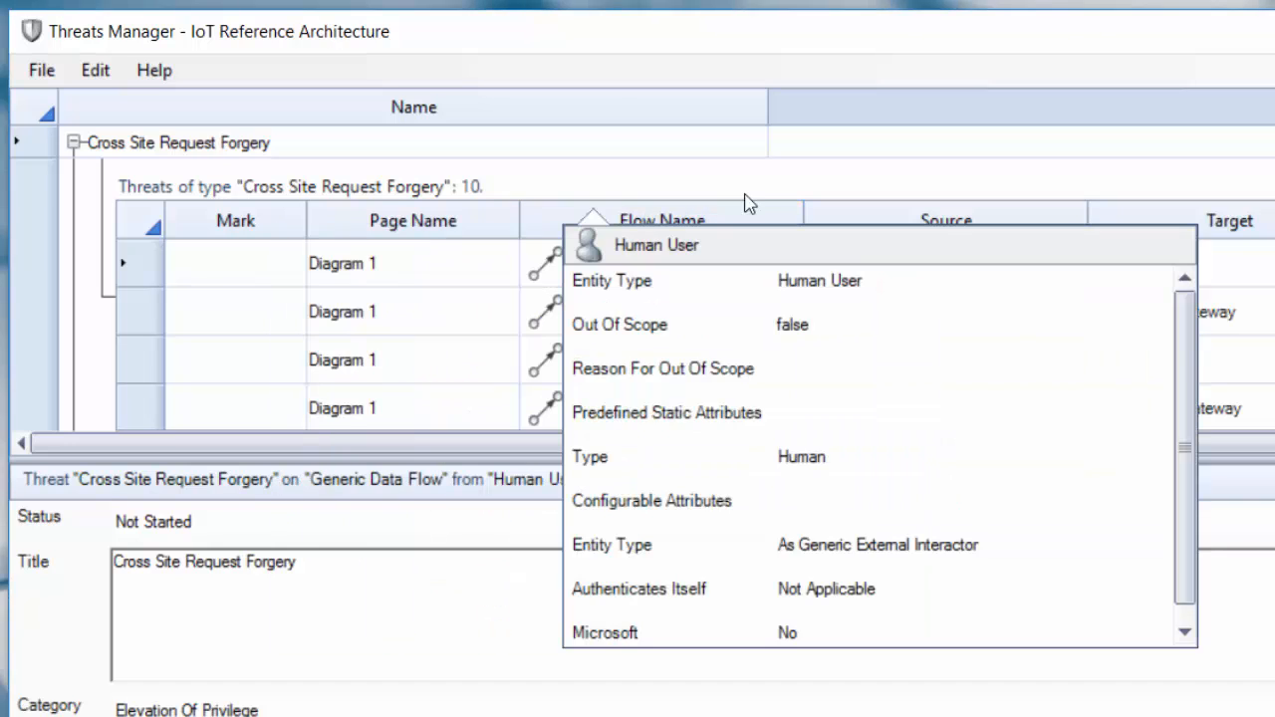
click(1265, 267)
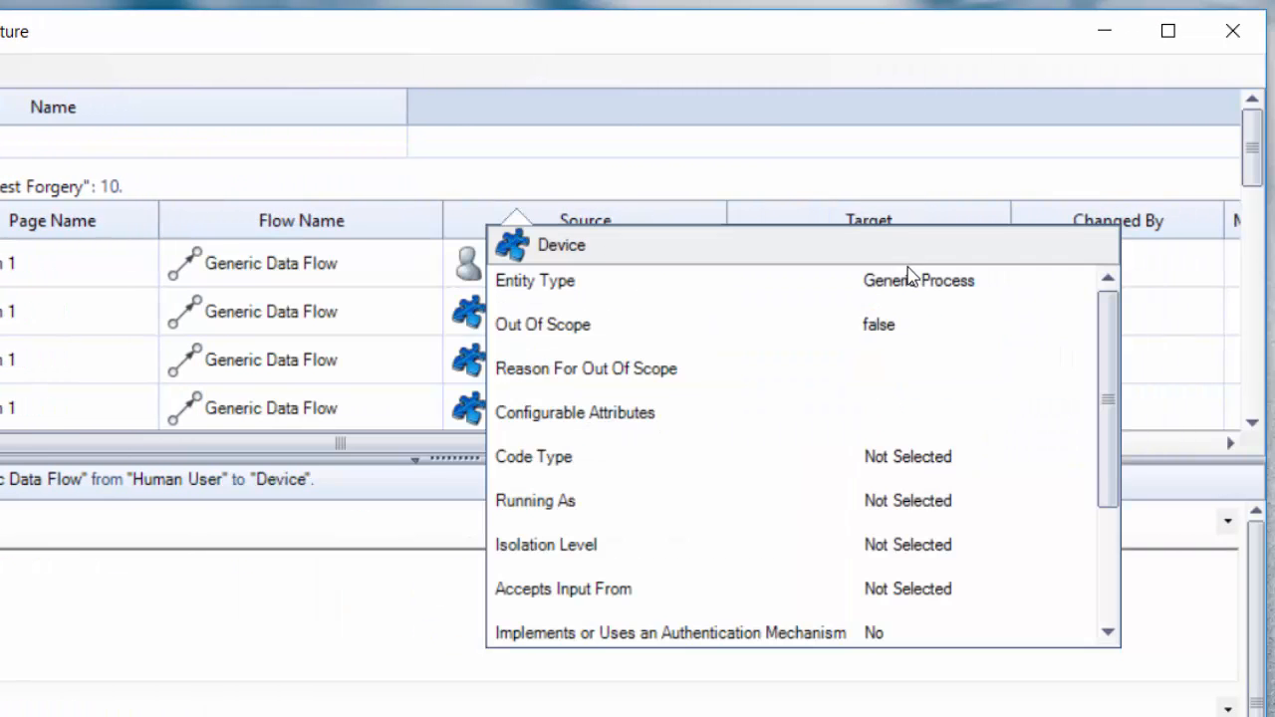
click(1202, 264)
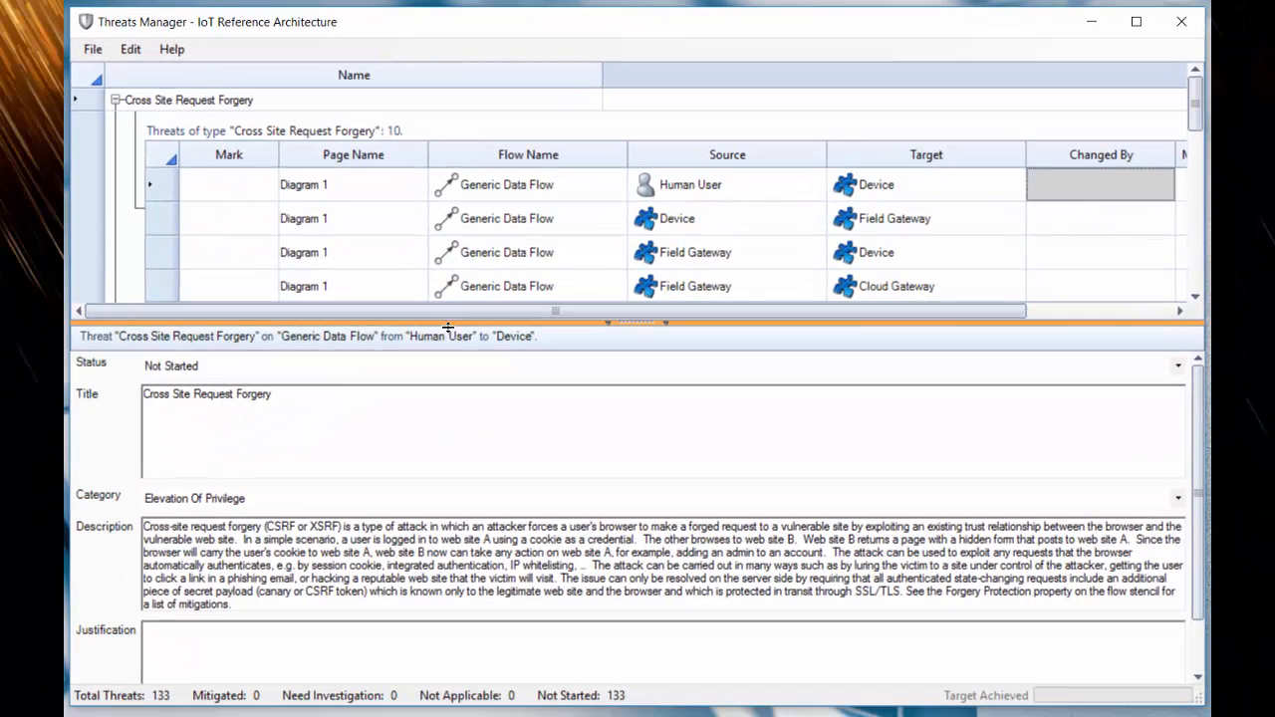
- Enlarge the threat list above the details pane and select the Mark cell of the first Cross Site Request Forgery threat
drag(448, 326, 444, 372)
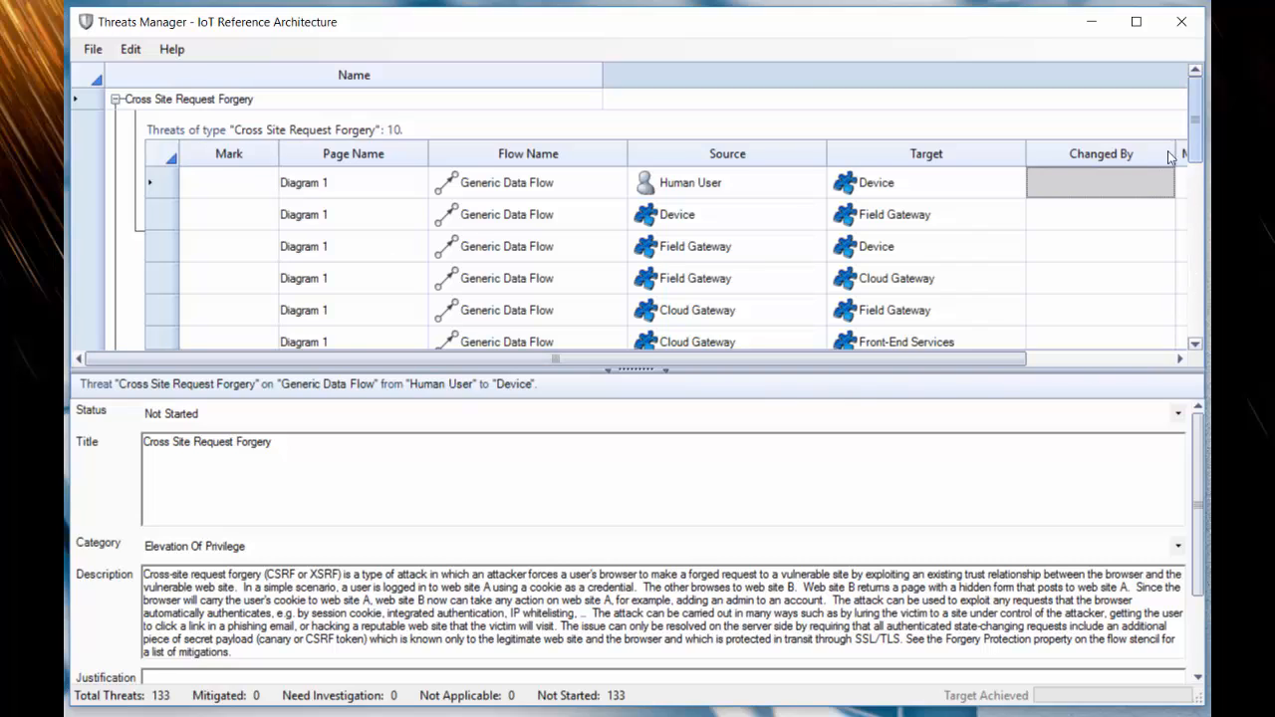
click(208, 179)
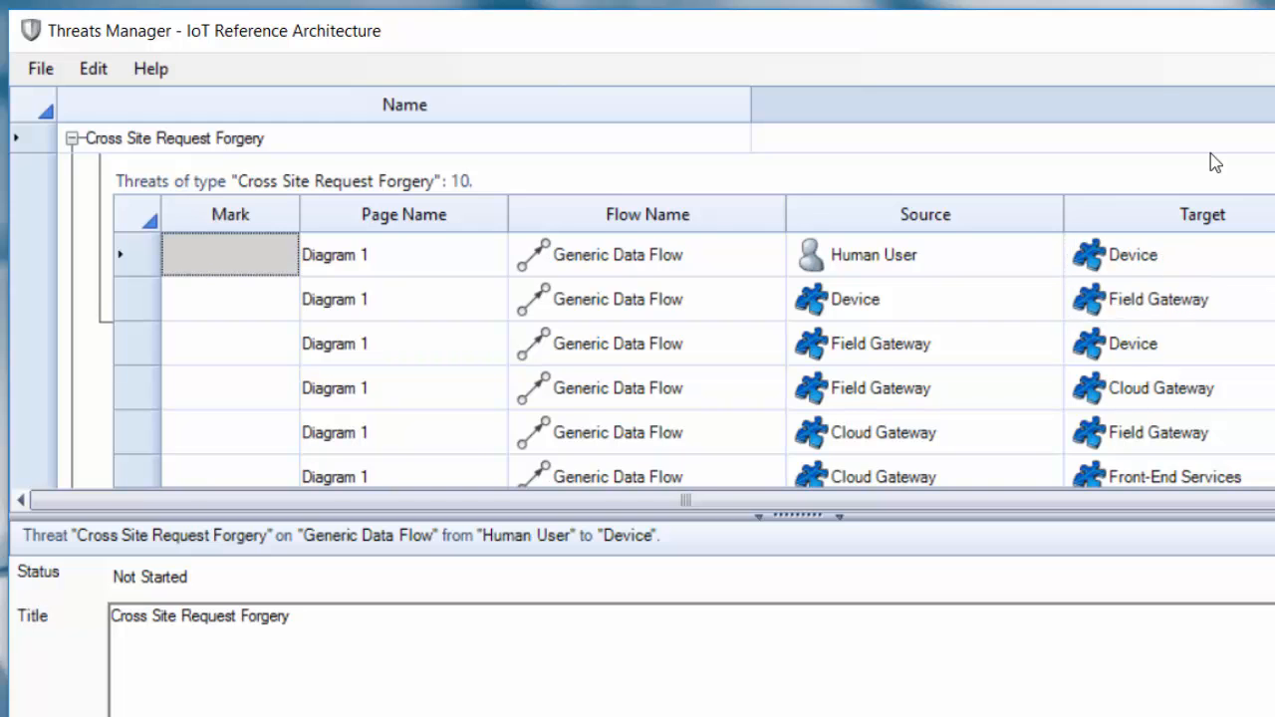
- Expand the Data Flow Sniffing and Spoofing of Source Data Store {source.Name} threat types
scroll(642, 304, down, 5)
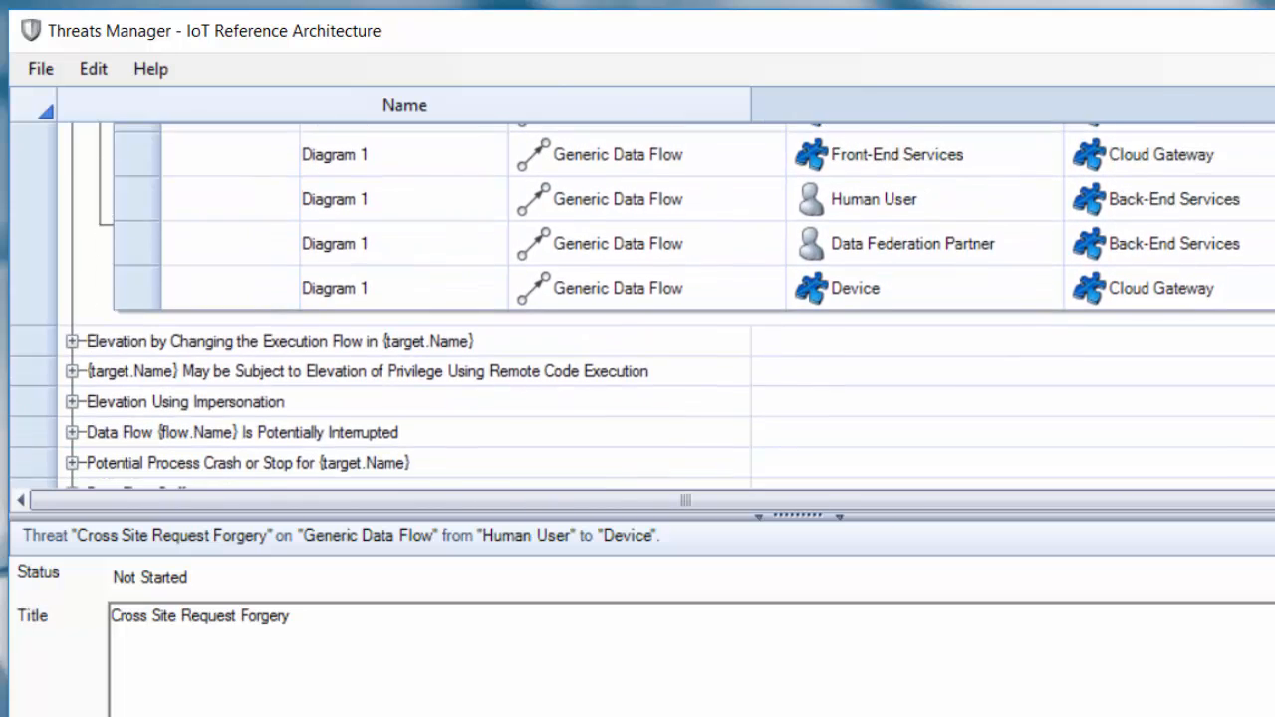
scroll(292, 305, down, 3)
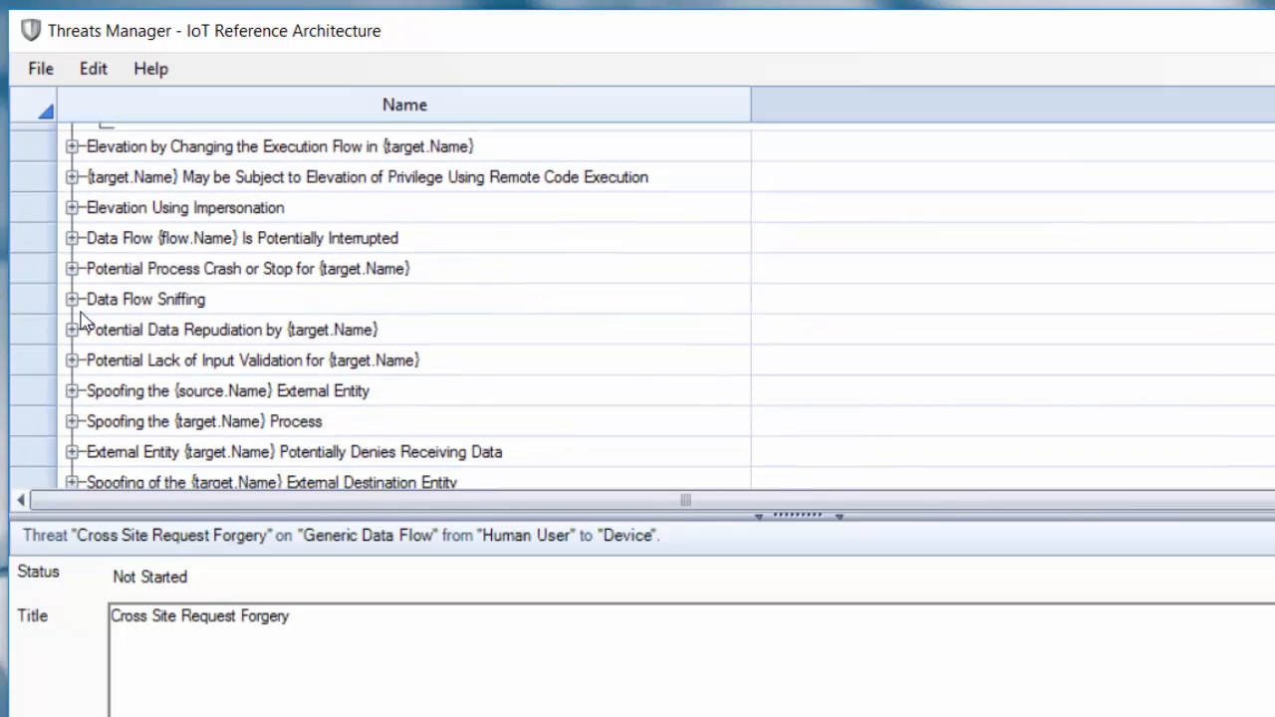
click(71, 299)
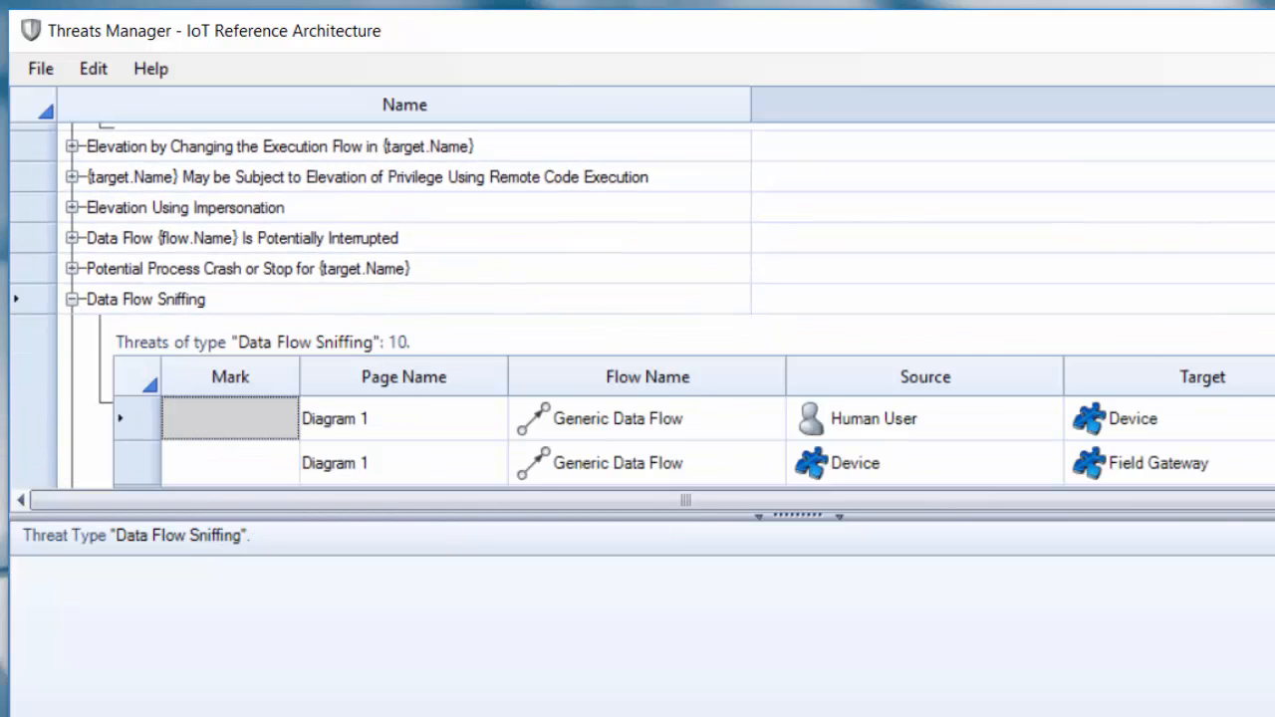
scroll(1212, 245, down, 4)
scroll(643, 305, down, 9)
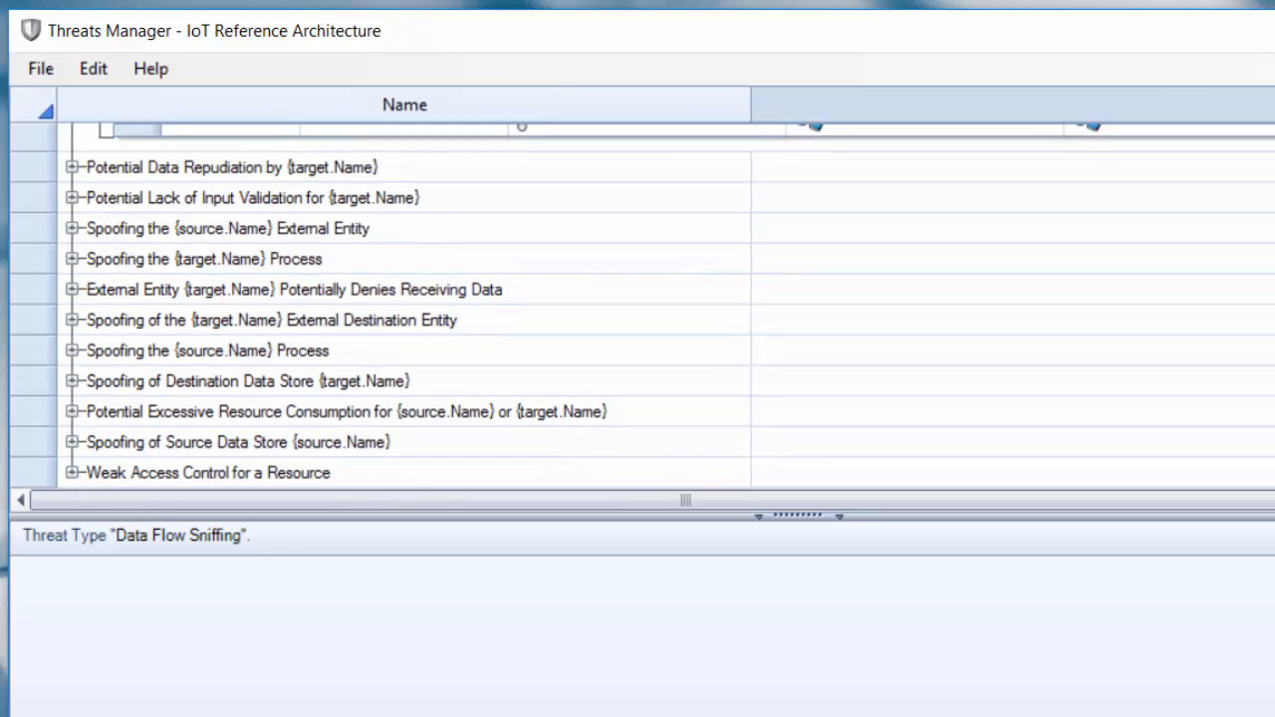
click(71, 441)
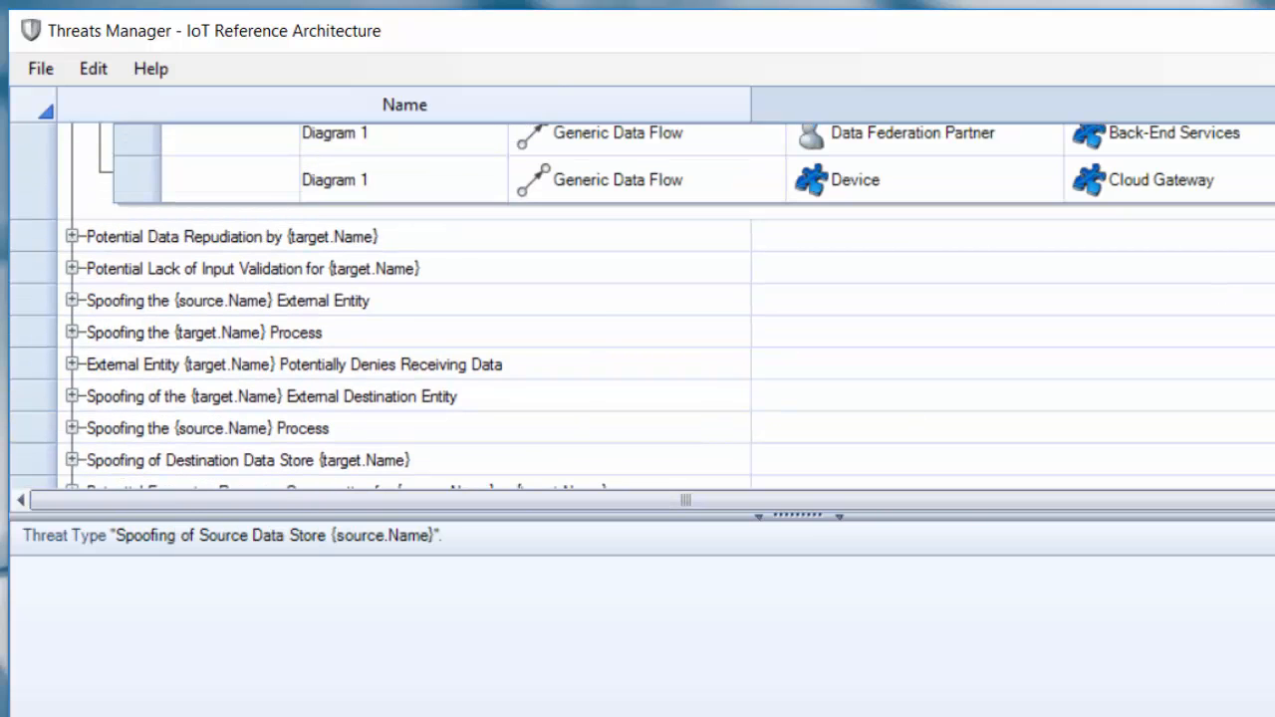
- Review the Spoofing of Source Data Store {source.Name} threats and return to the Cross Site Request Forgery list
scroll(917, 388, down, 5)
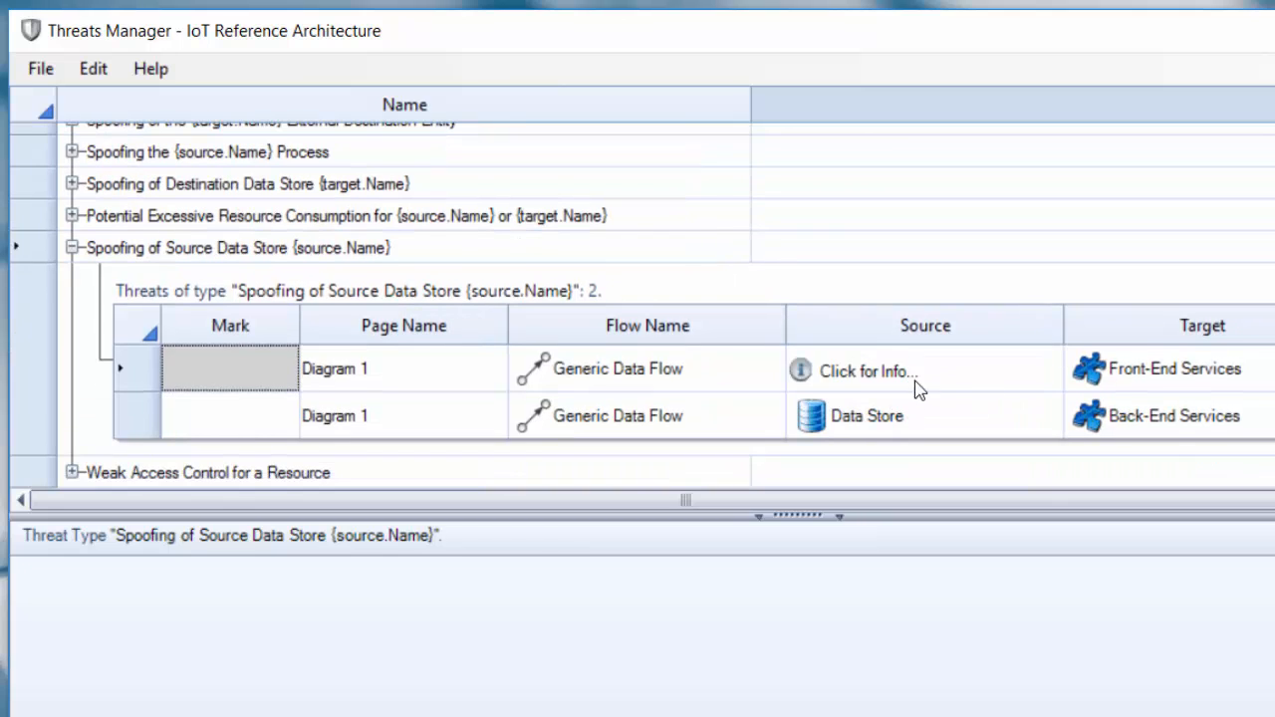
scroll(1206, 339, up, 15)
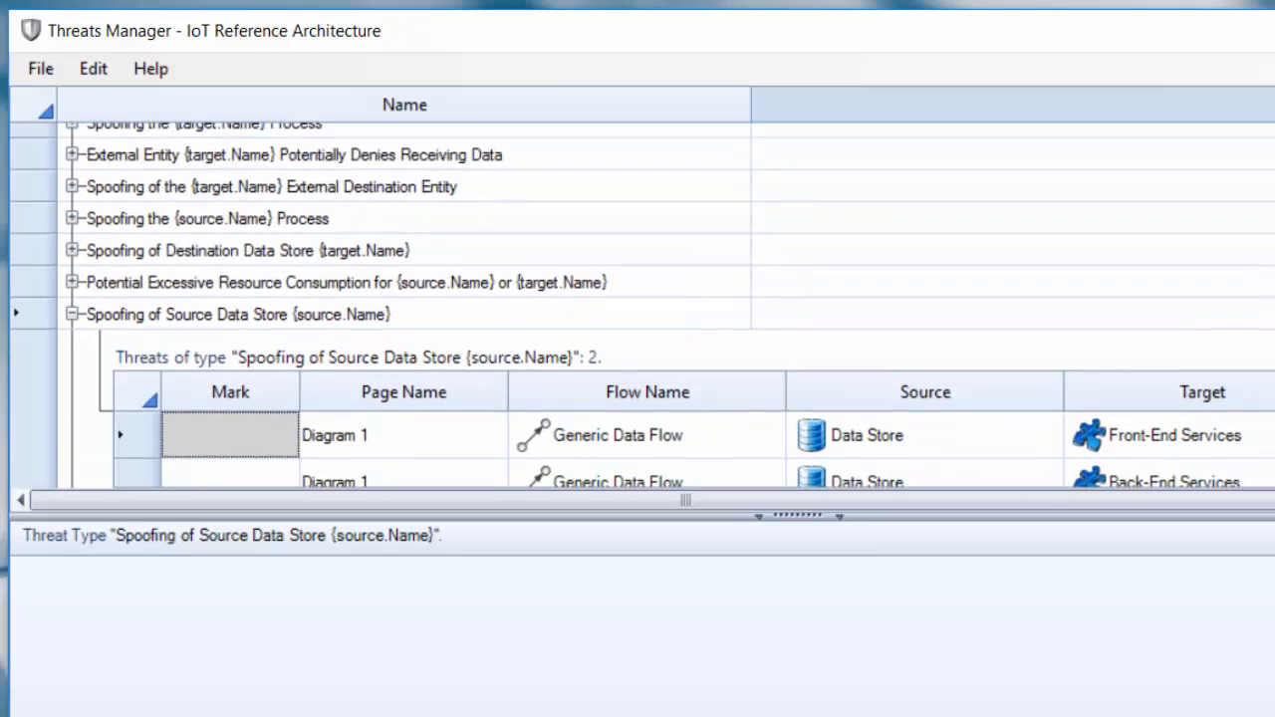
scroll(665, 306, up, 6)
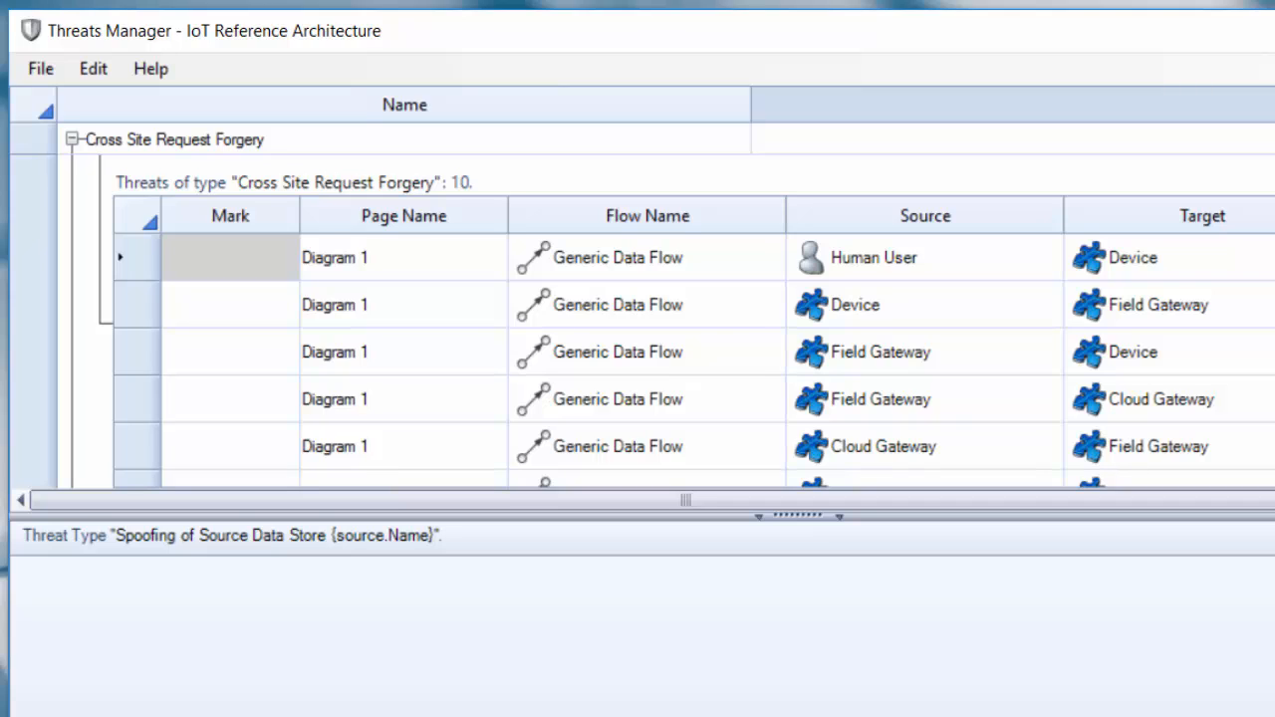
scroll(120, 164, down, 1)
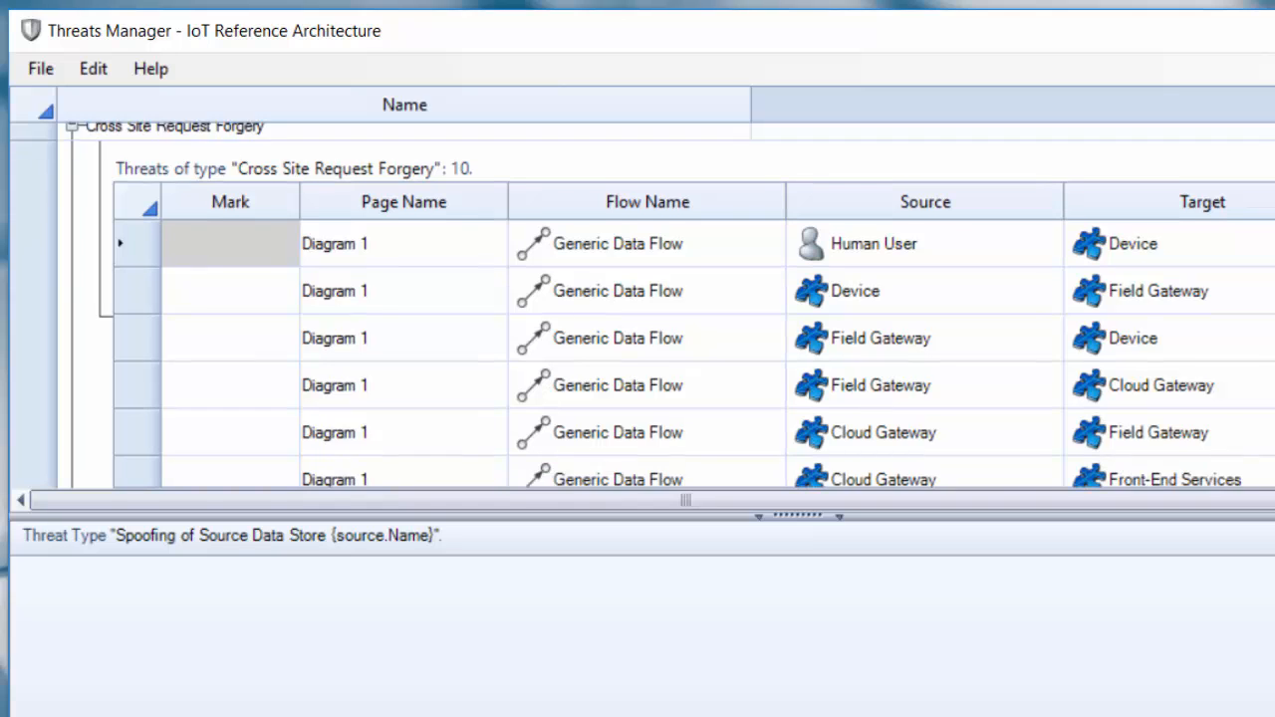
- Select the Human User to Device Cross Site Request Forgery threat and look through the sources and targets of that type's threats
click(208, 214)
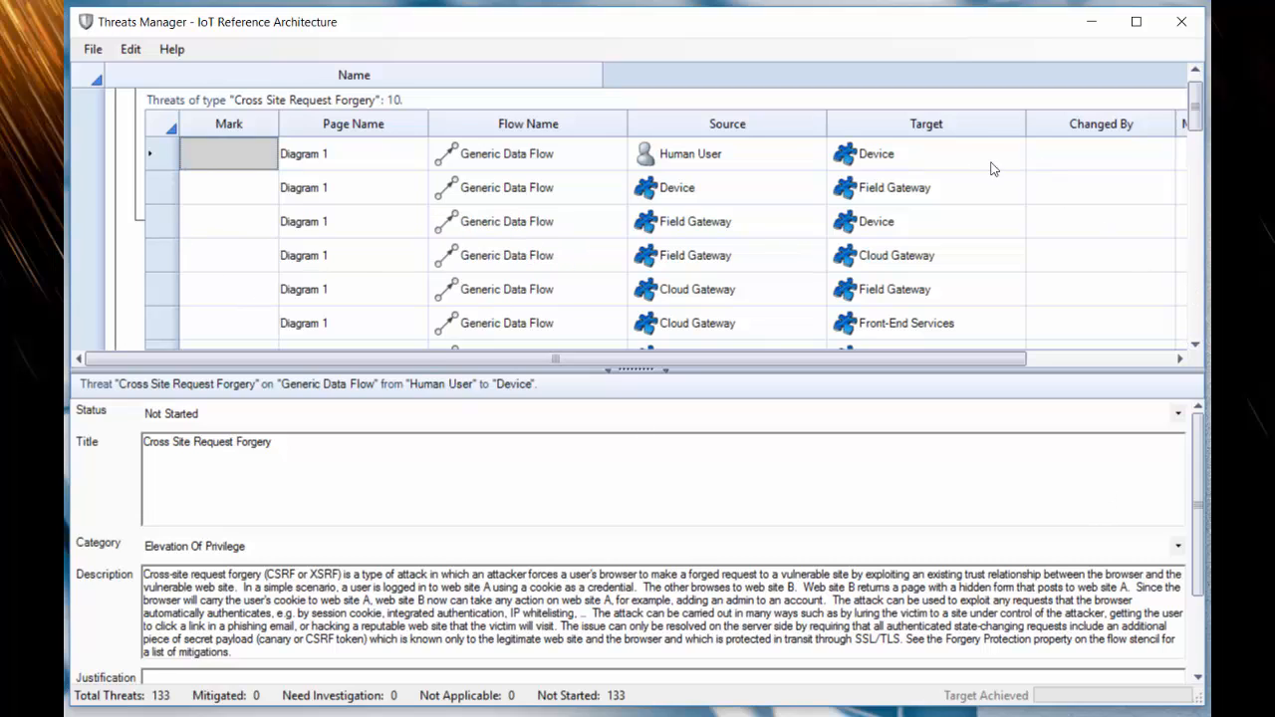
mouse_move(518, 156)
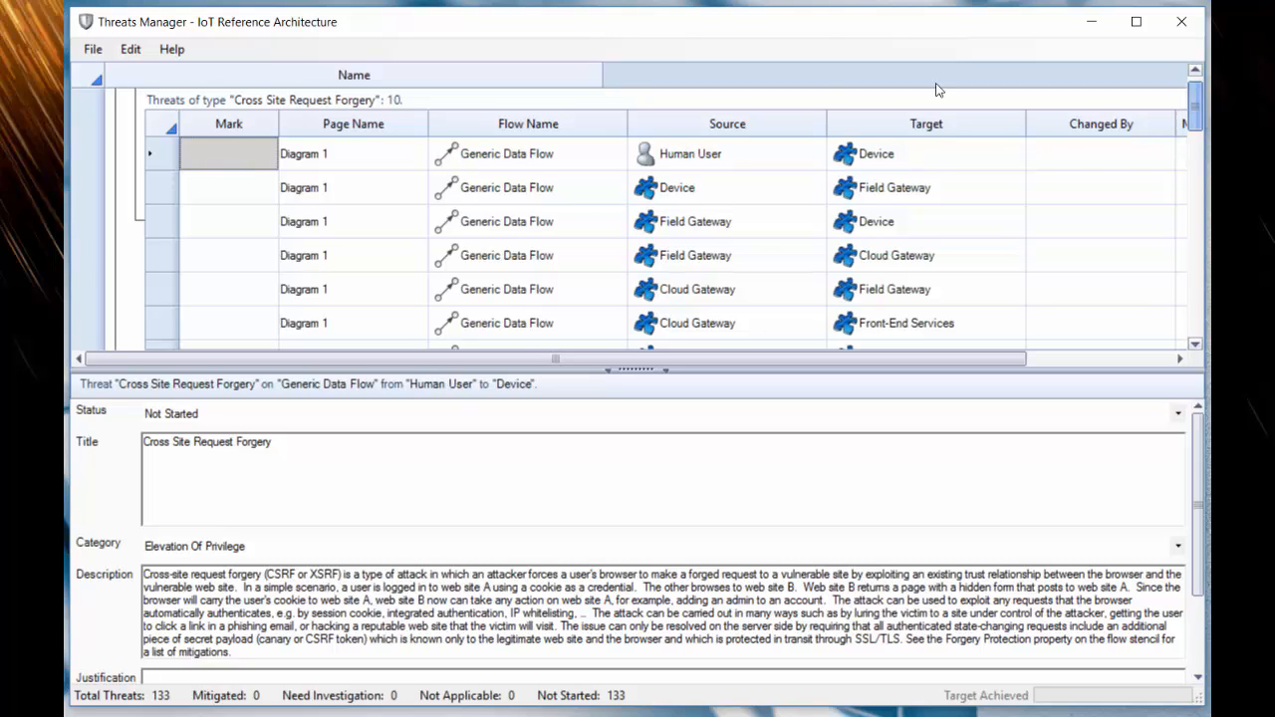
drag(1195, 103, 1196, 144)
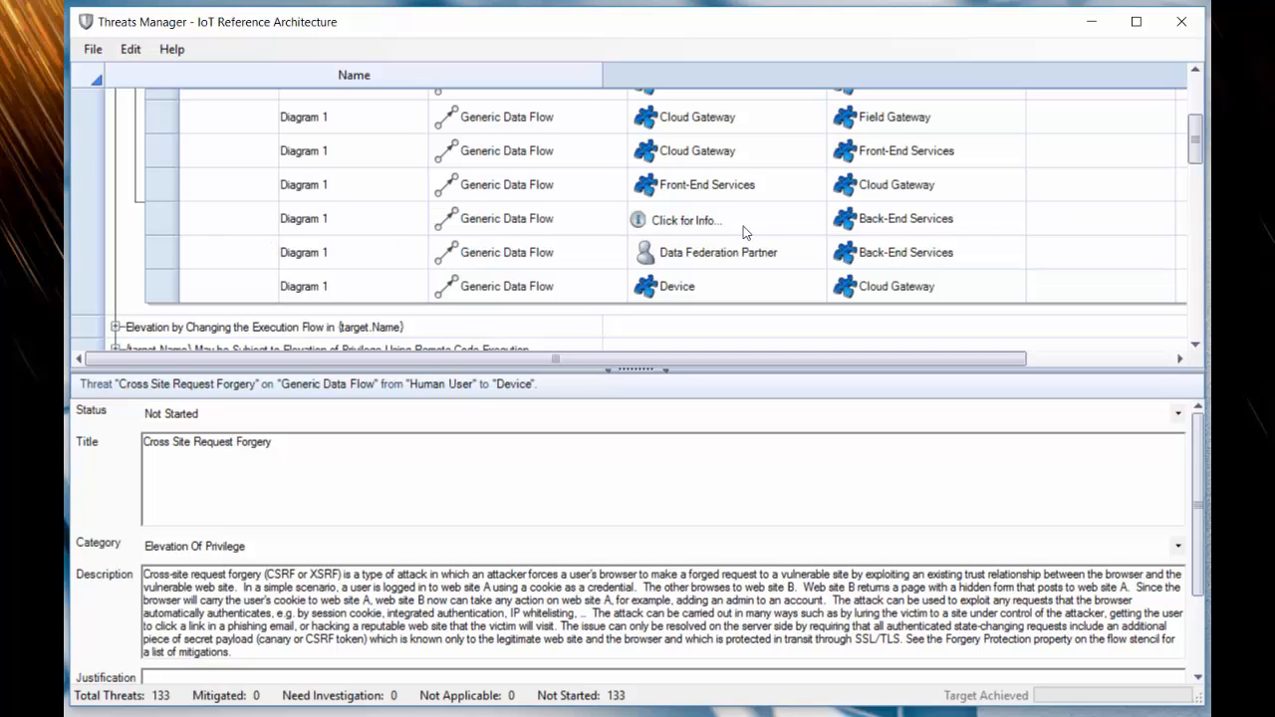
drag(1196, 152, 1203, 117)
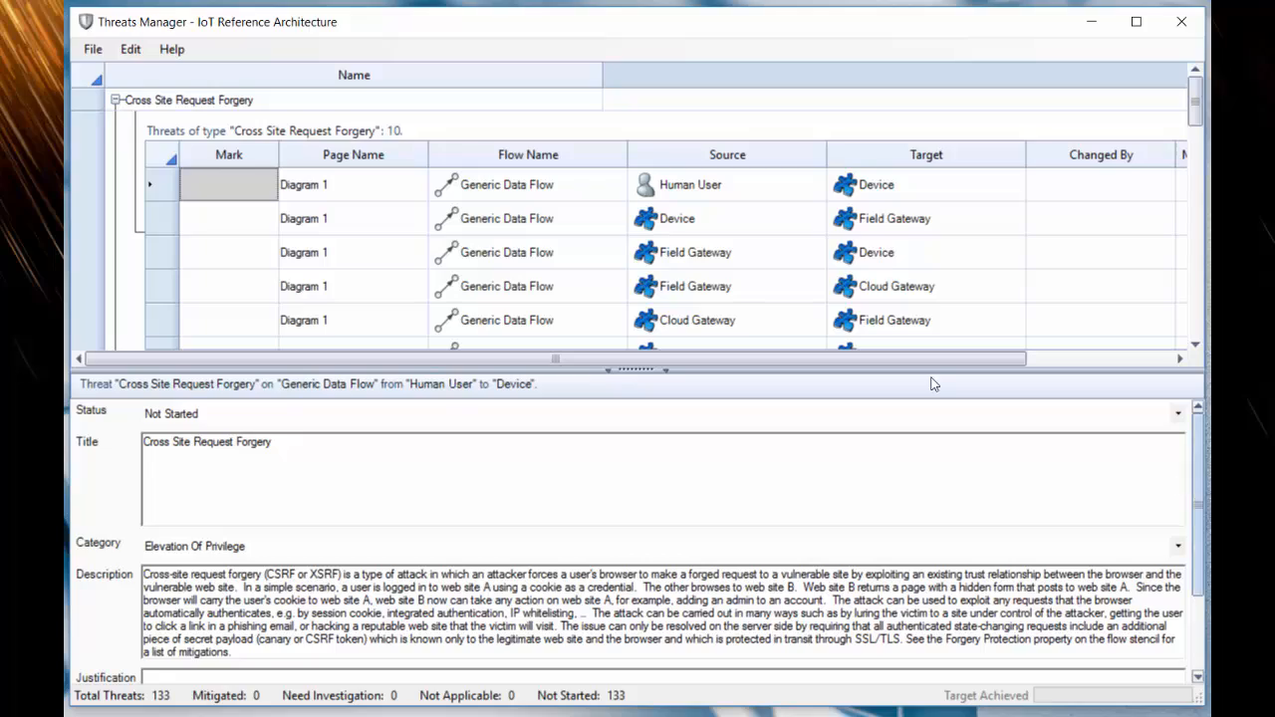
- Enter the justification "This is a mitigation for External Interactor Human User to Device." for the Human User to Device threat
scroll(1184, 568, down, 3)
click(835, 614)
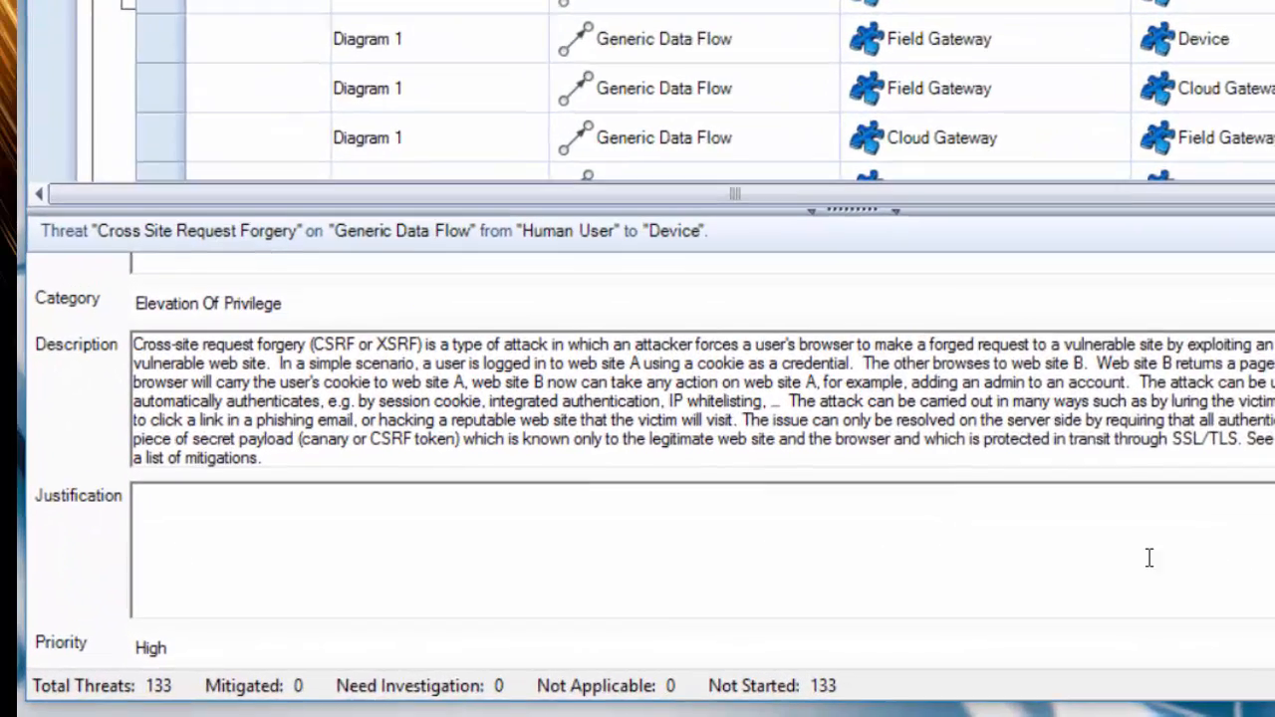
text(T)
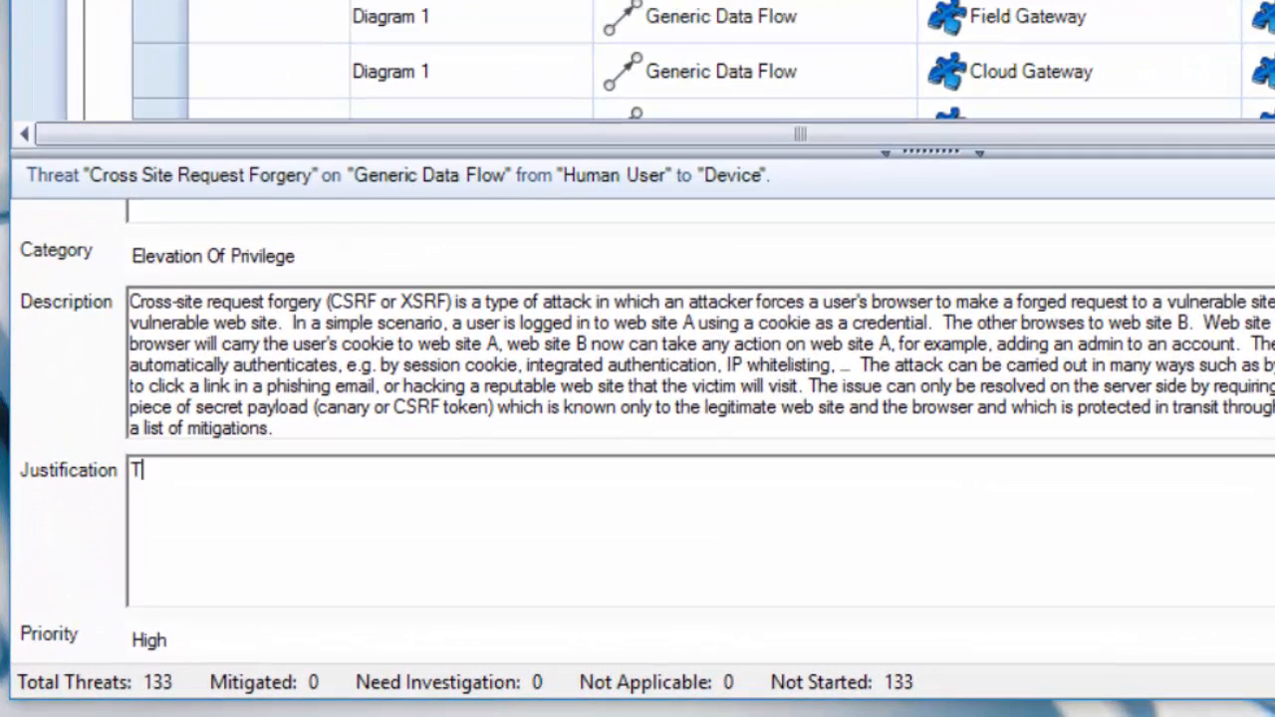
text(his is a mitigation for )
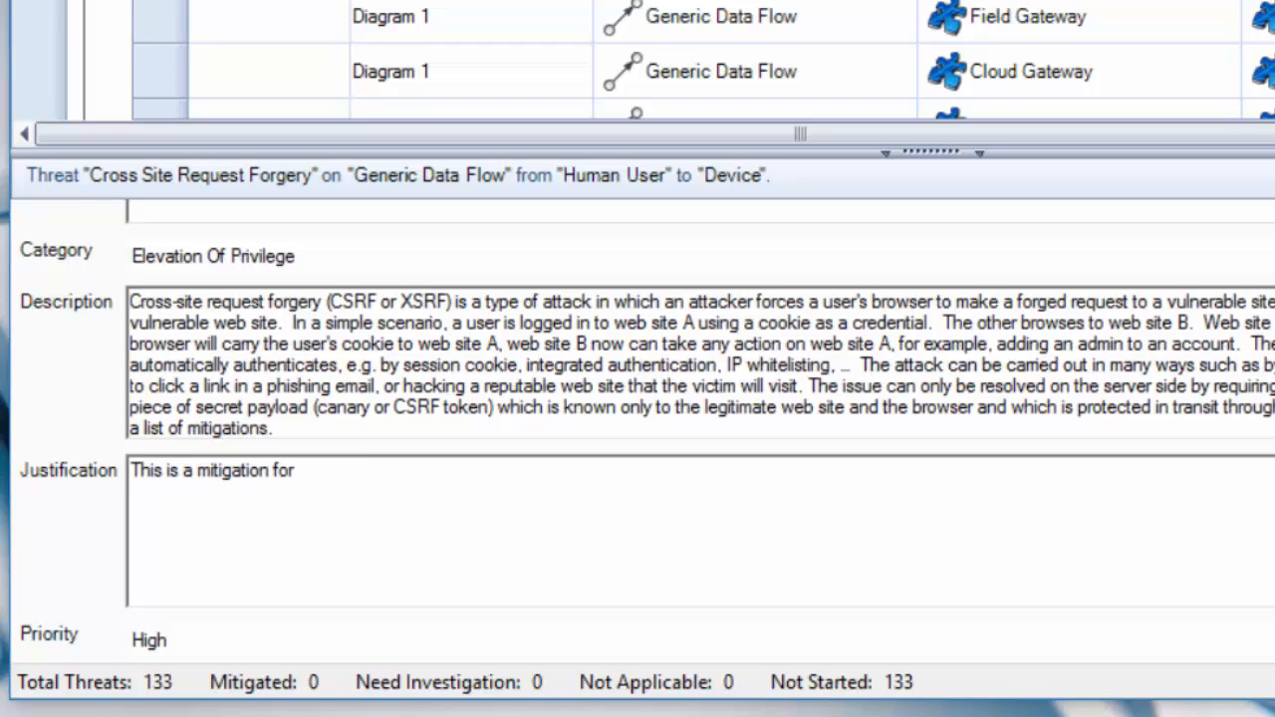
text(External Intera)
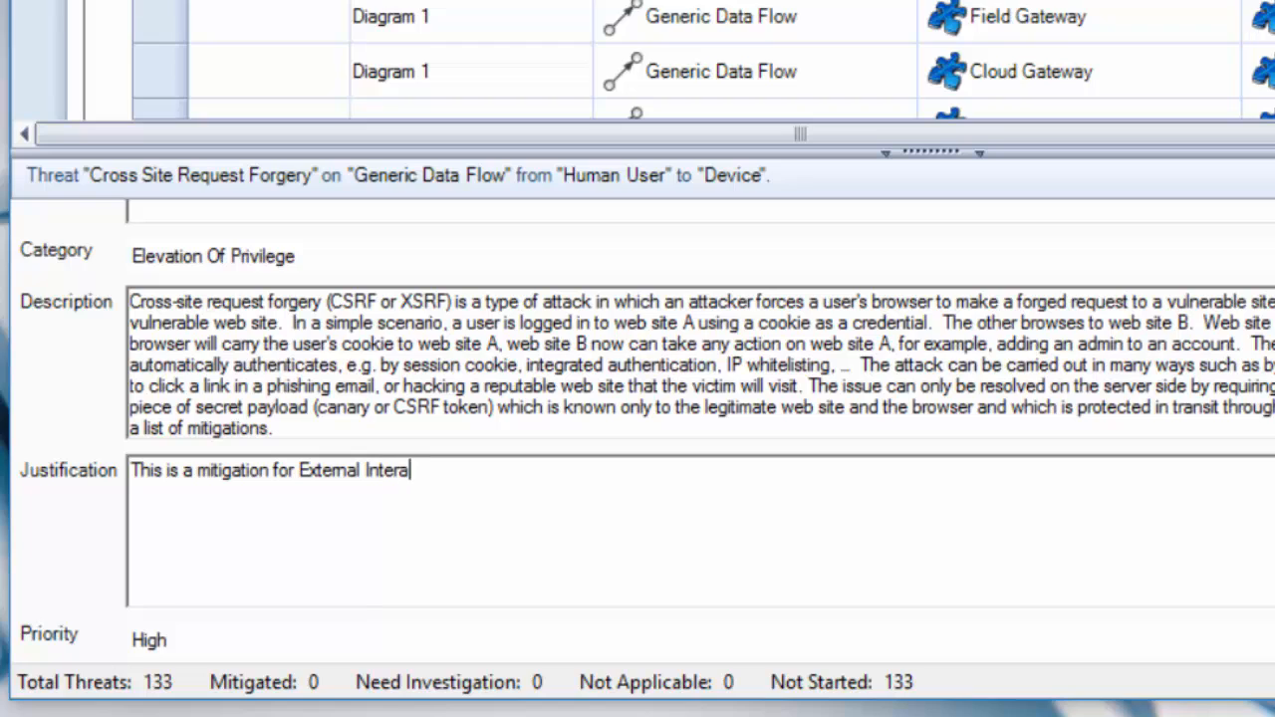
text(ctor)
text(Human S)
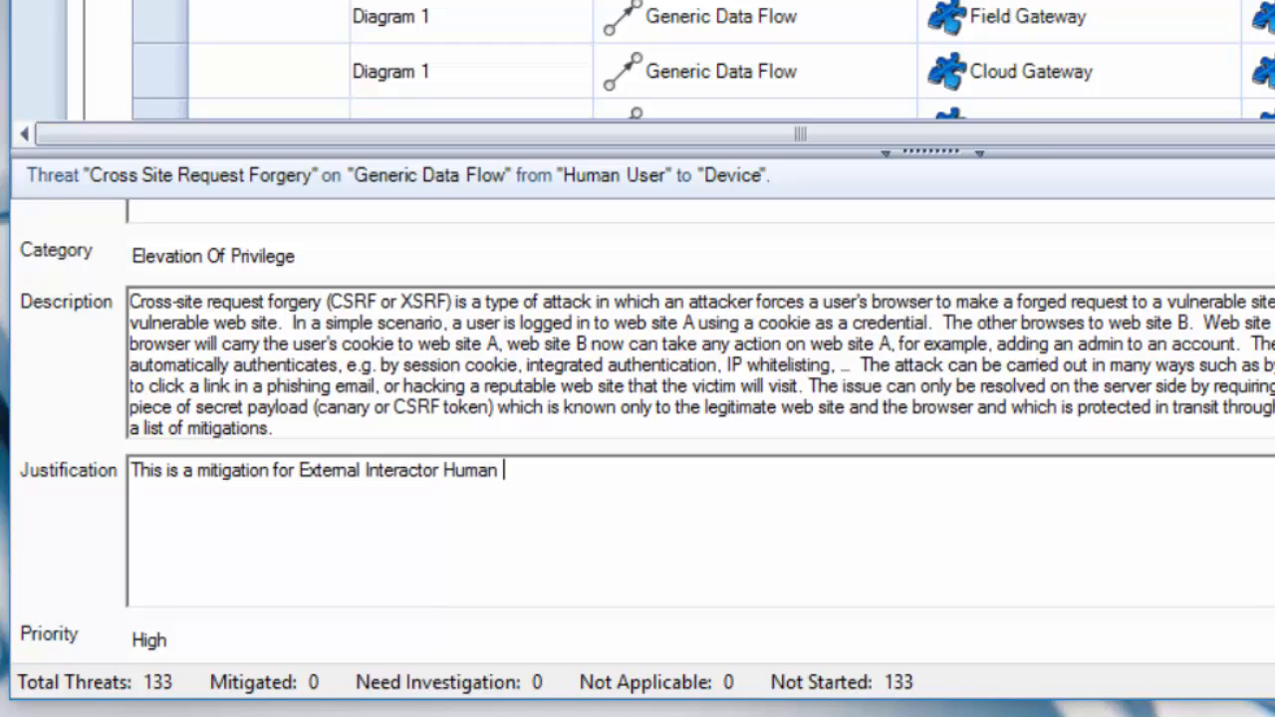
text(User to Device)
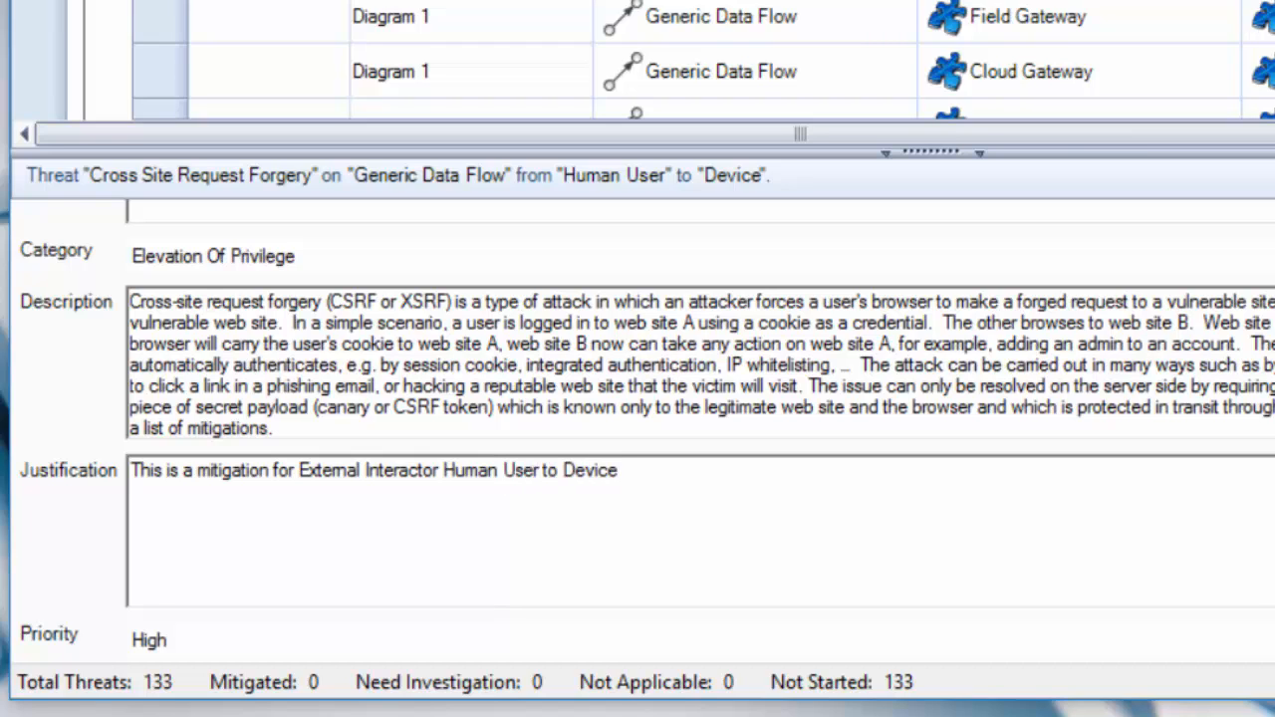
text(.)
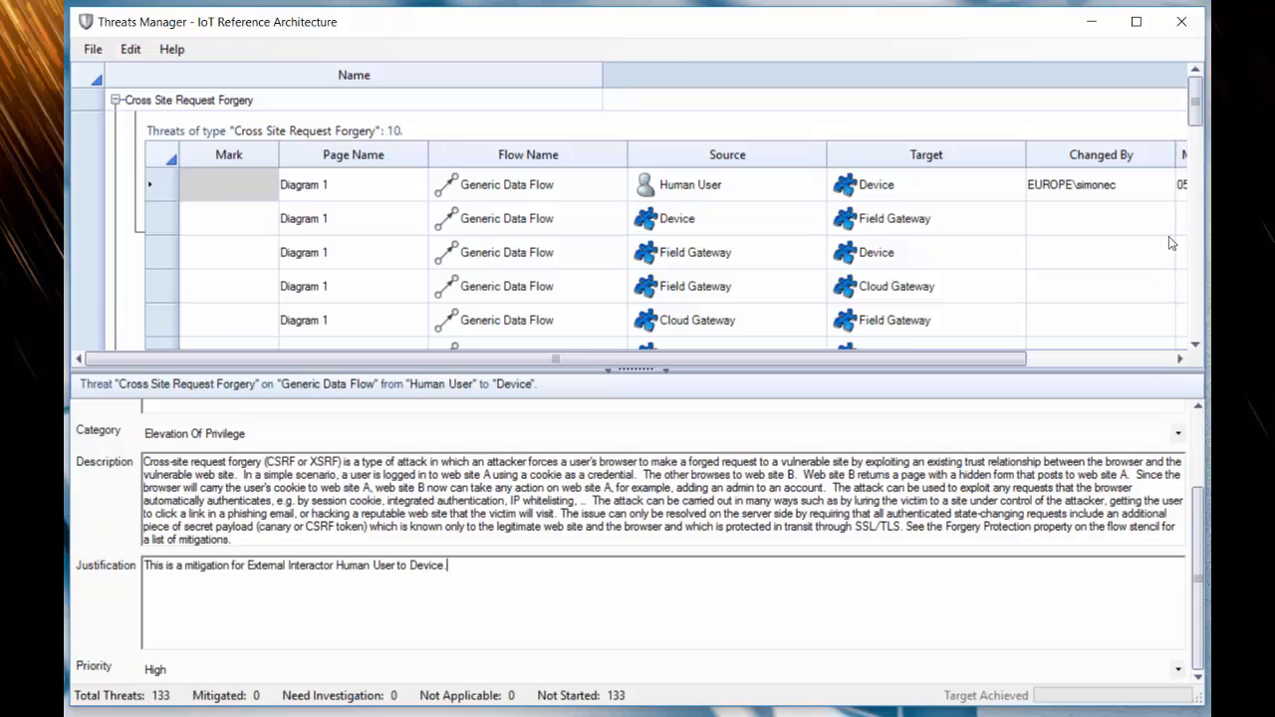
- Copy the Human User to Device threat's justification into the Human User to Back-End Services Cross Site Request Forgery threat
click(1201, 130)
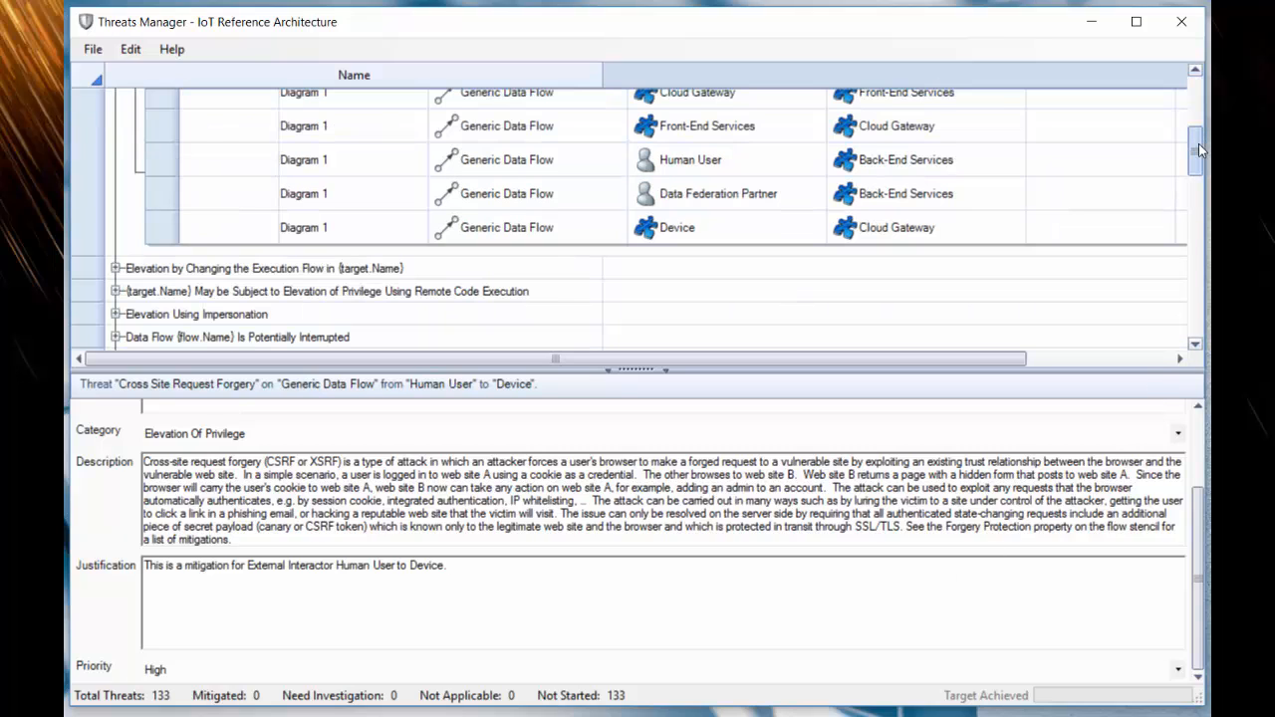
drag(1198, 145, 1198, 140)
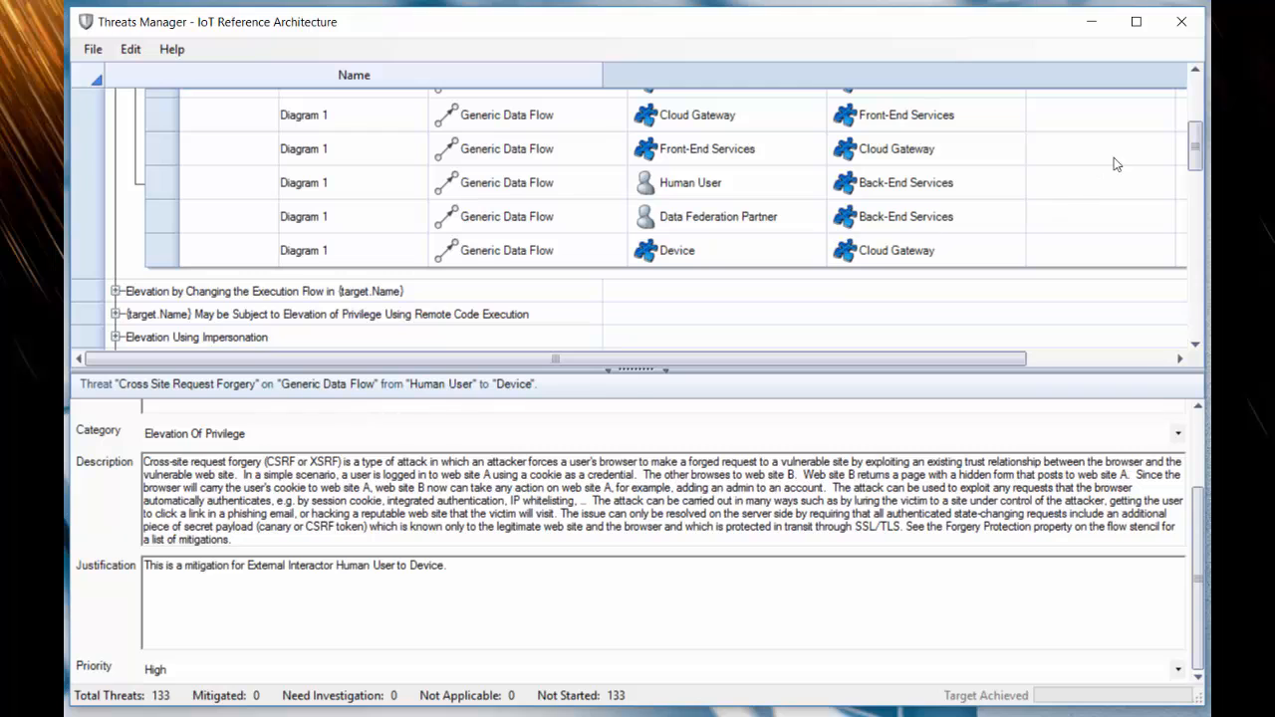
mouse_move(1200, 141)
mouse_down()
mouse_move(1199, 104)
mouse_move(1198, 164)
mouse_up()
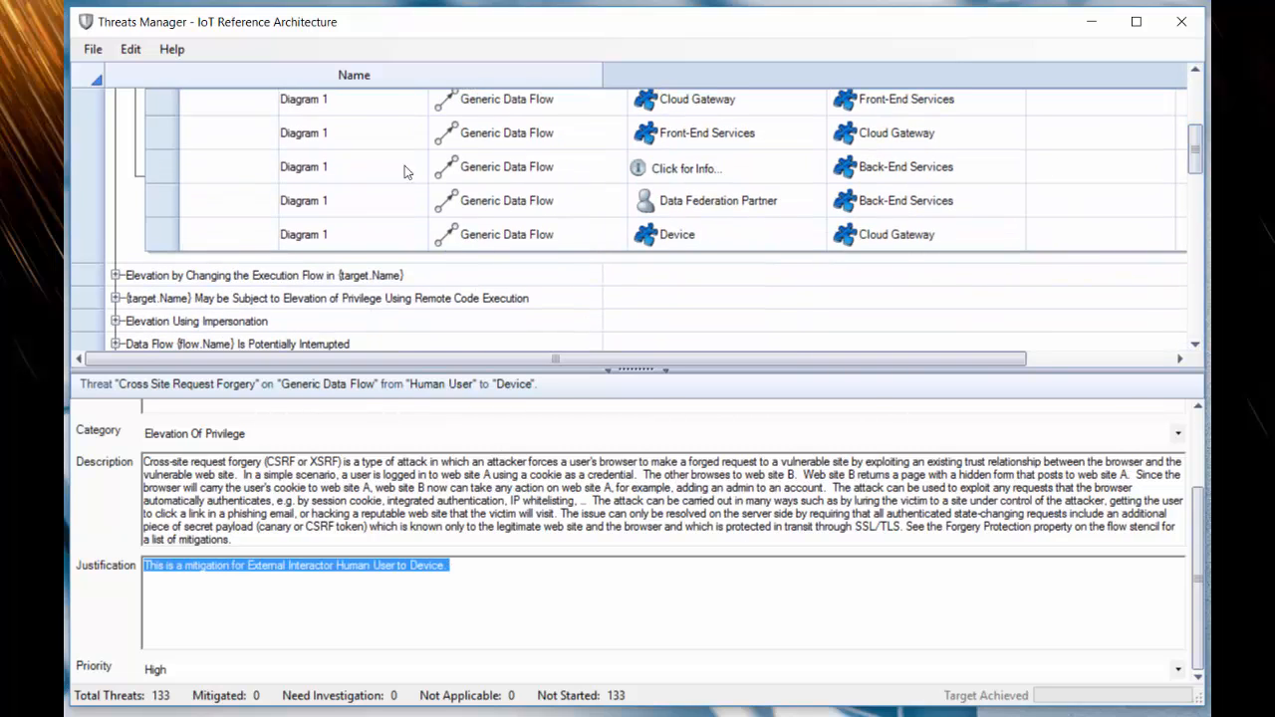
click(235, 170)
click(279, 602)
text(This is a mitigation for External Interactor Human User to Device.)
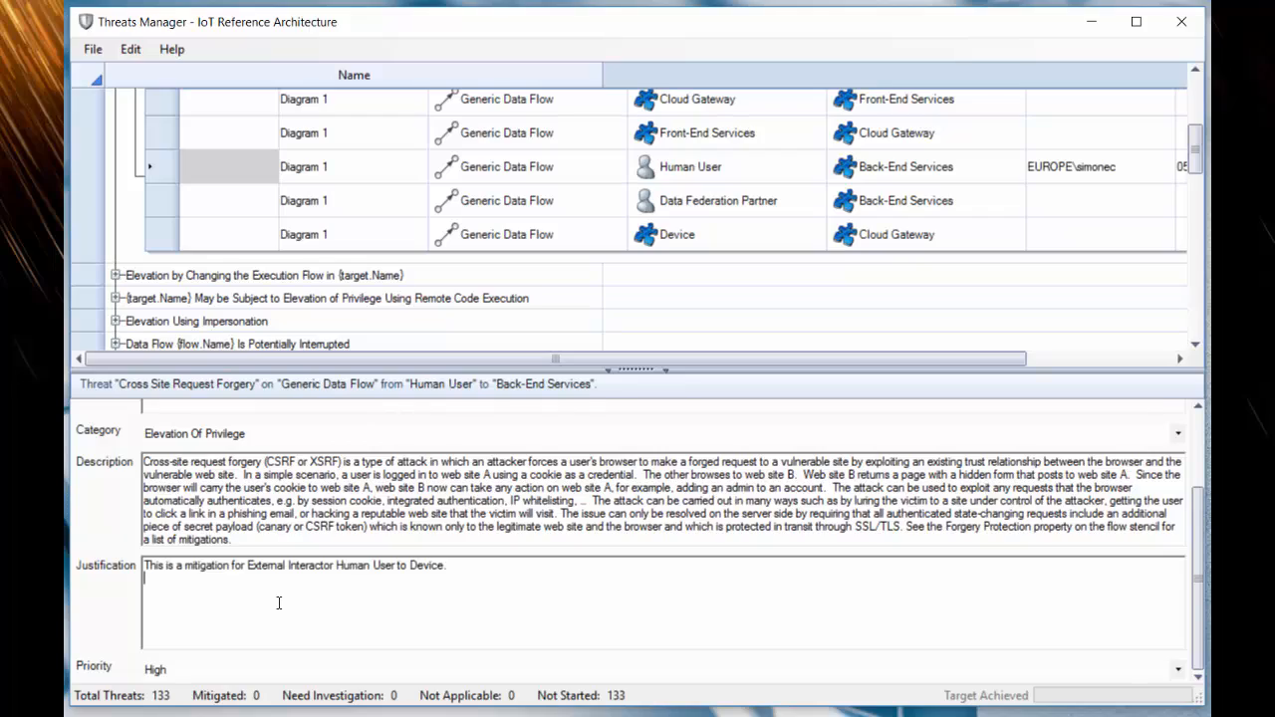
- Paste the same justification into the Data Federation Partner to Back-End Services Cross Site Request Forgery threat
click(220, 209)
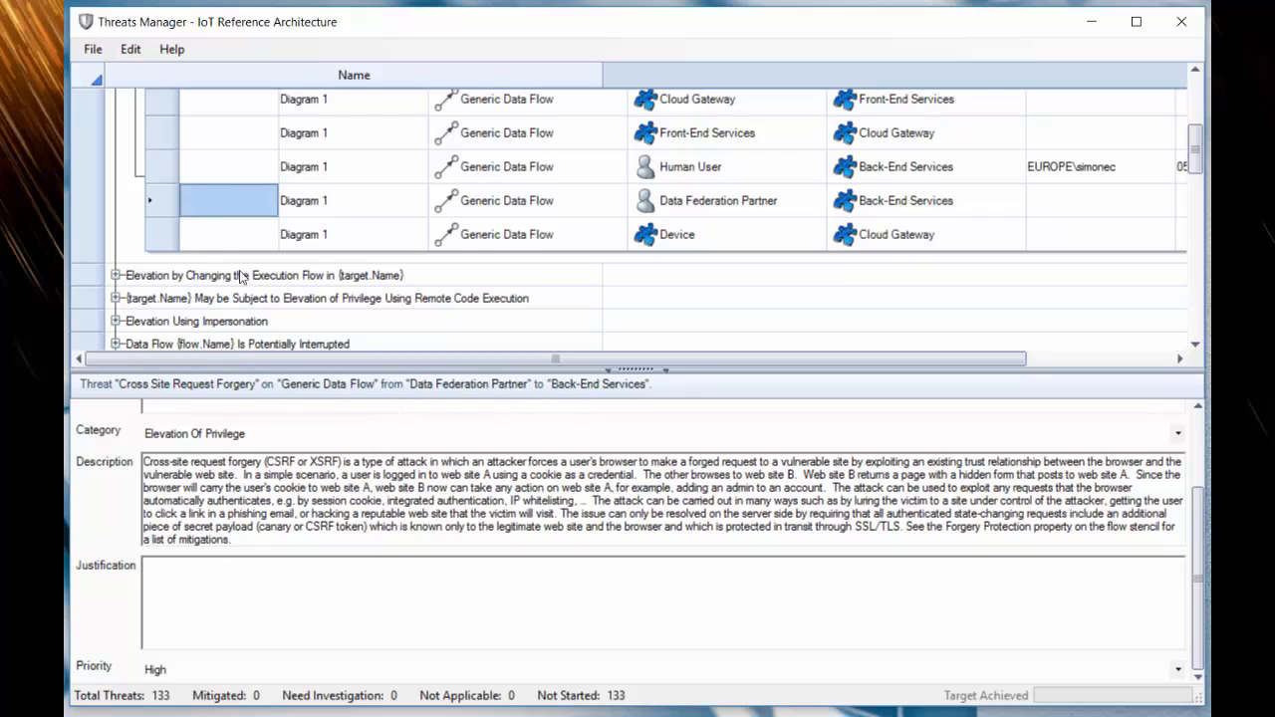
click(297, 563)
text(This is a mitigation for External Interactor Human User to Device.)
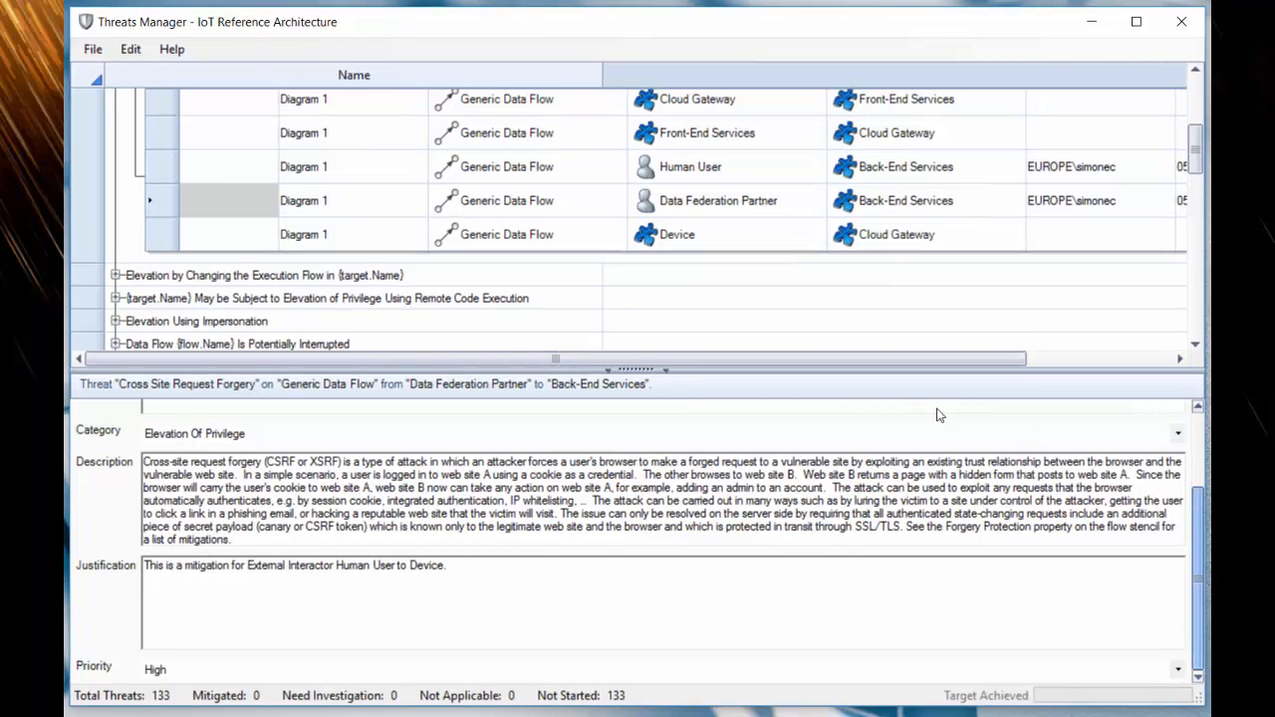
mouse_move(1199, 524)
mouse_down()
mouse_move(1195, 435)
mouse_move(1198, 524)
mouse_up()
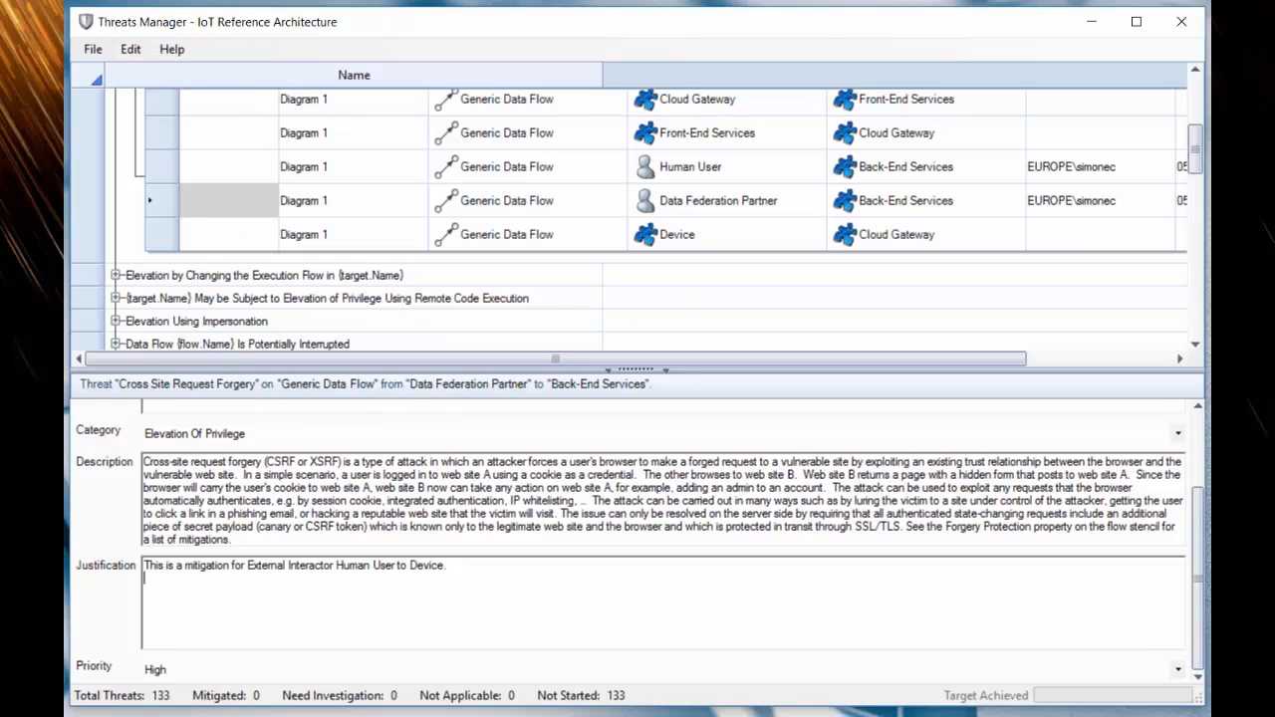
- Mark the Human User and Data Federation Partner to Back-End Services Cross Site Request Forgery threats as Blue
drag(1202, 166, 1207, 112)
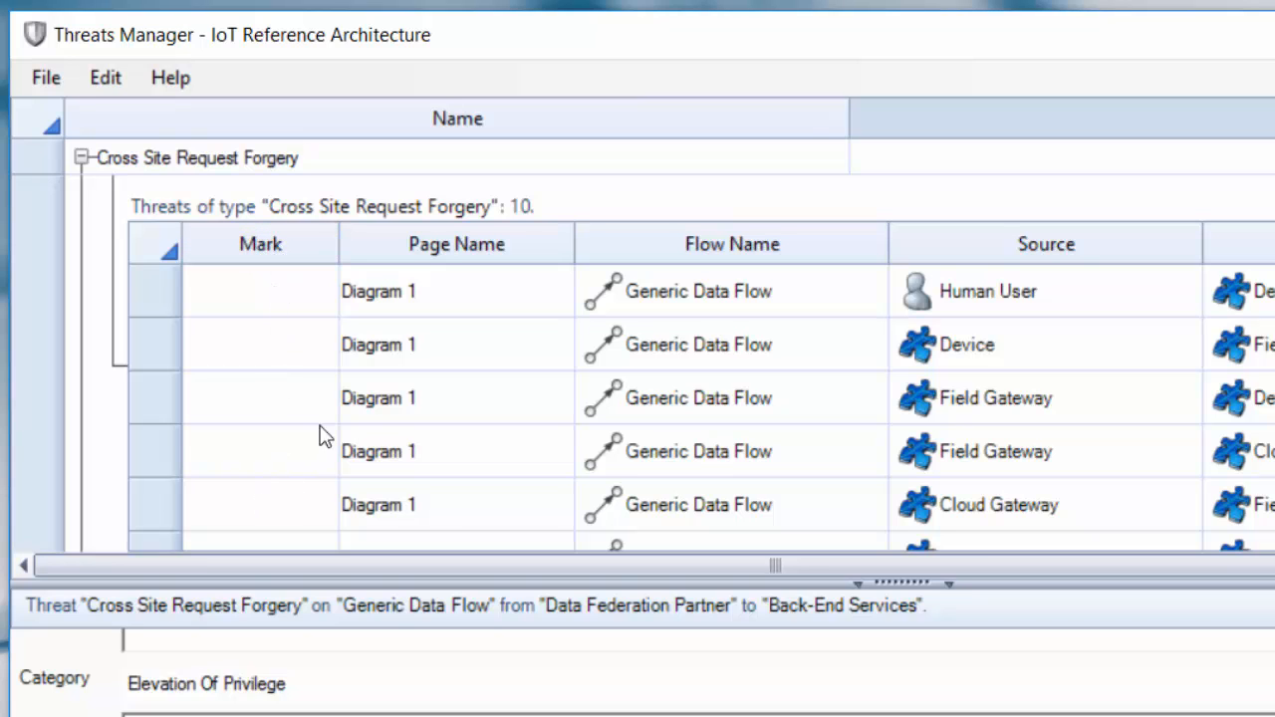
scroll(637, 345, down, 4)
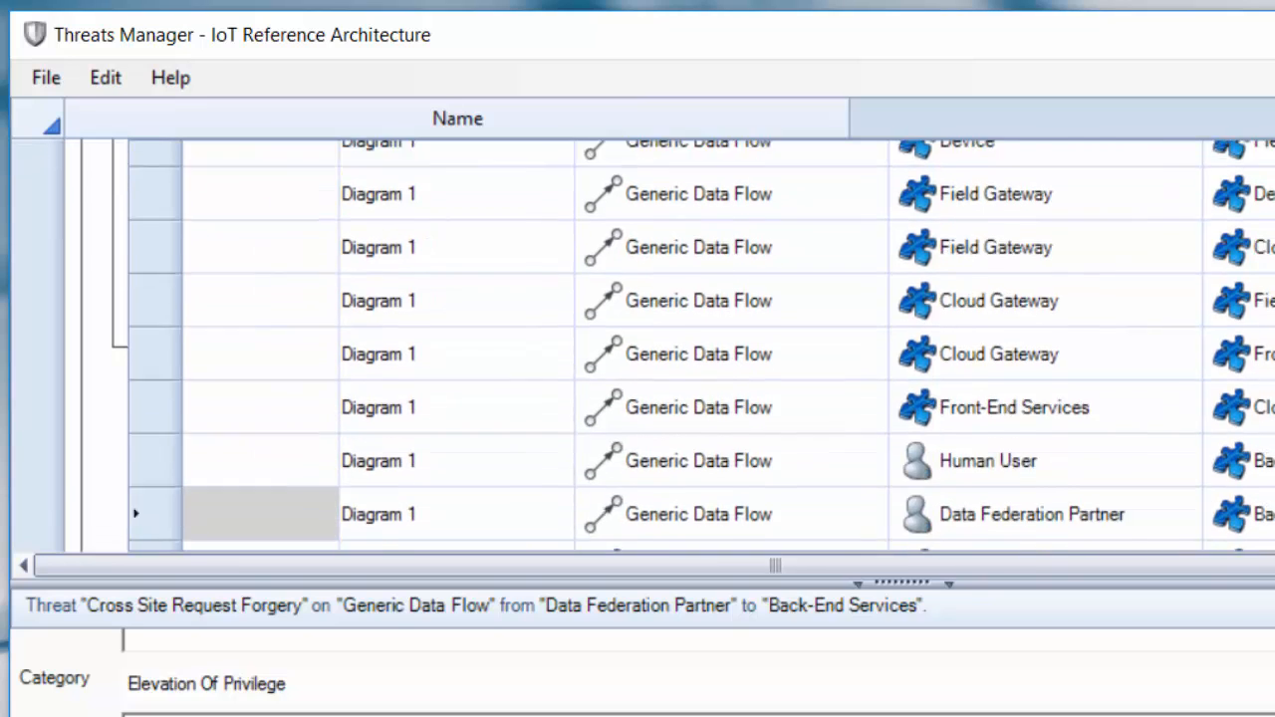
right_click(259, 373)
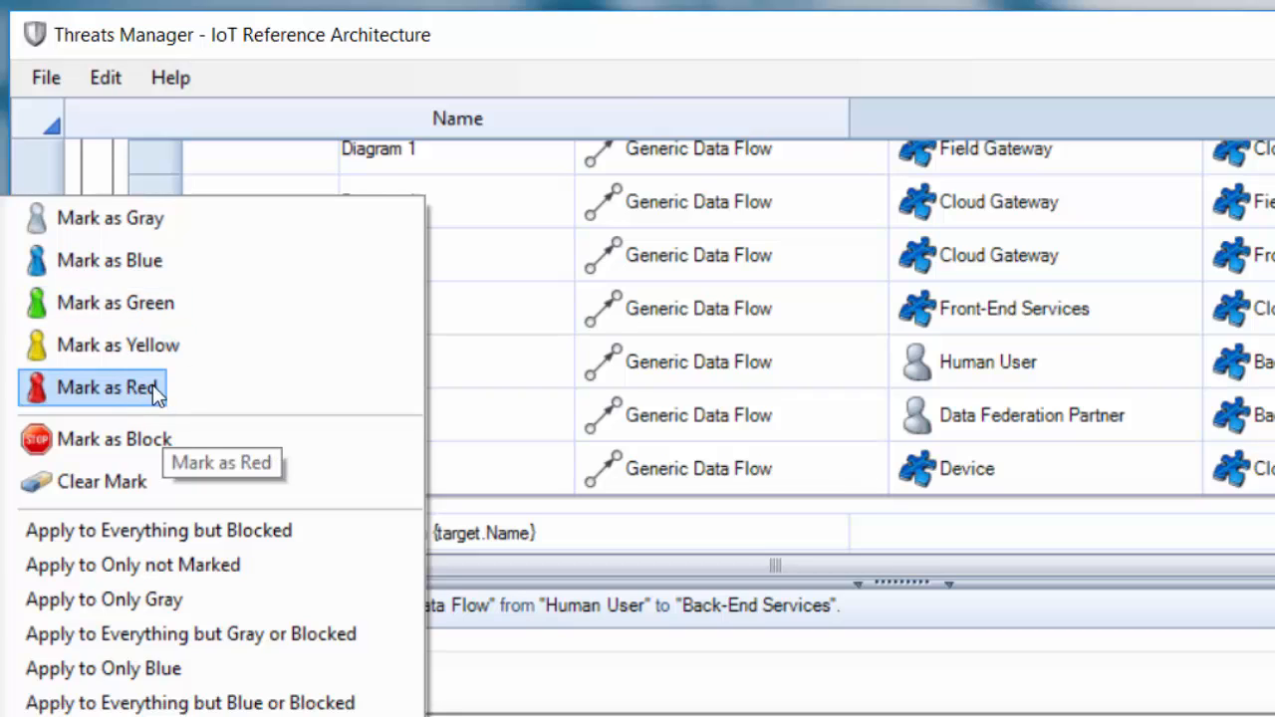
click(161, 265)
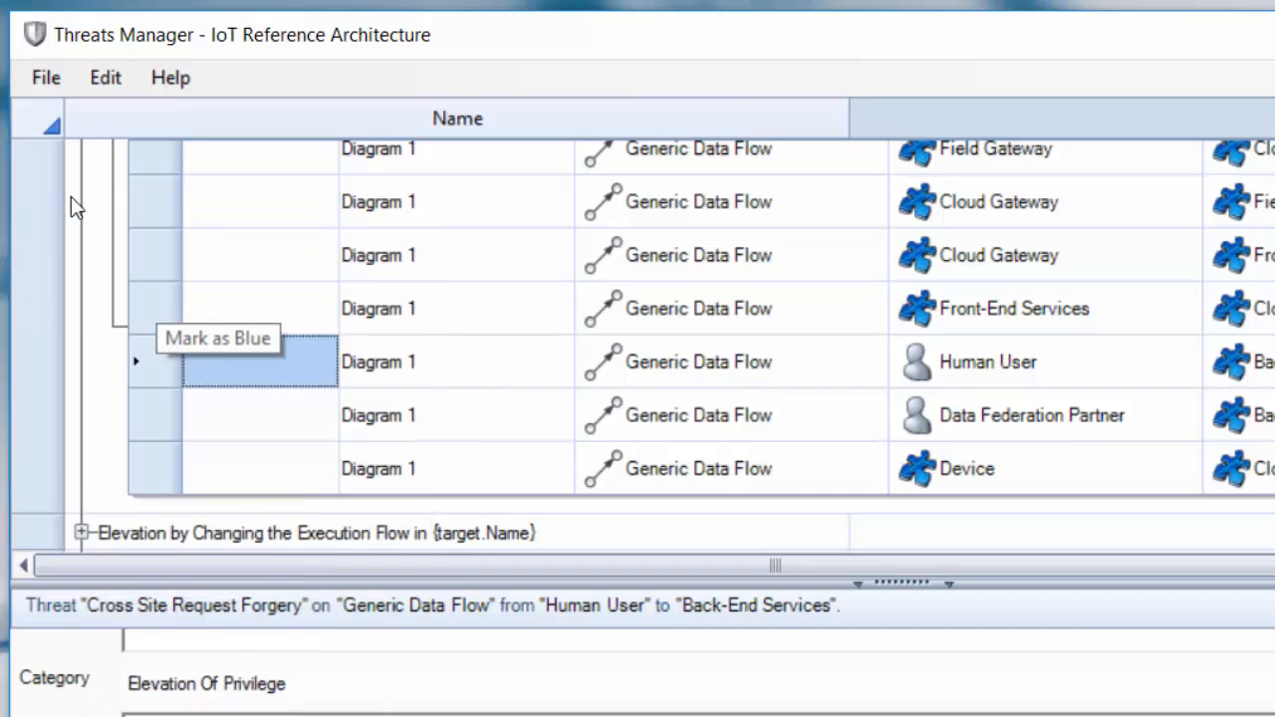
click(279, 435)
right_click(274, 413)
click(187, 329)
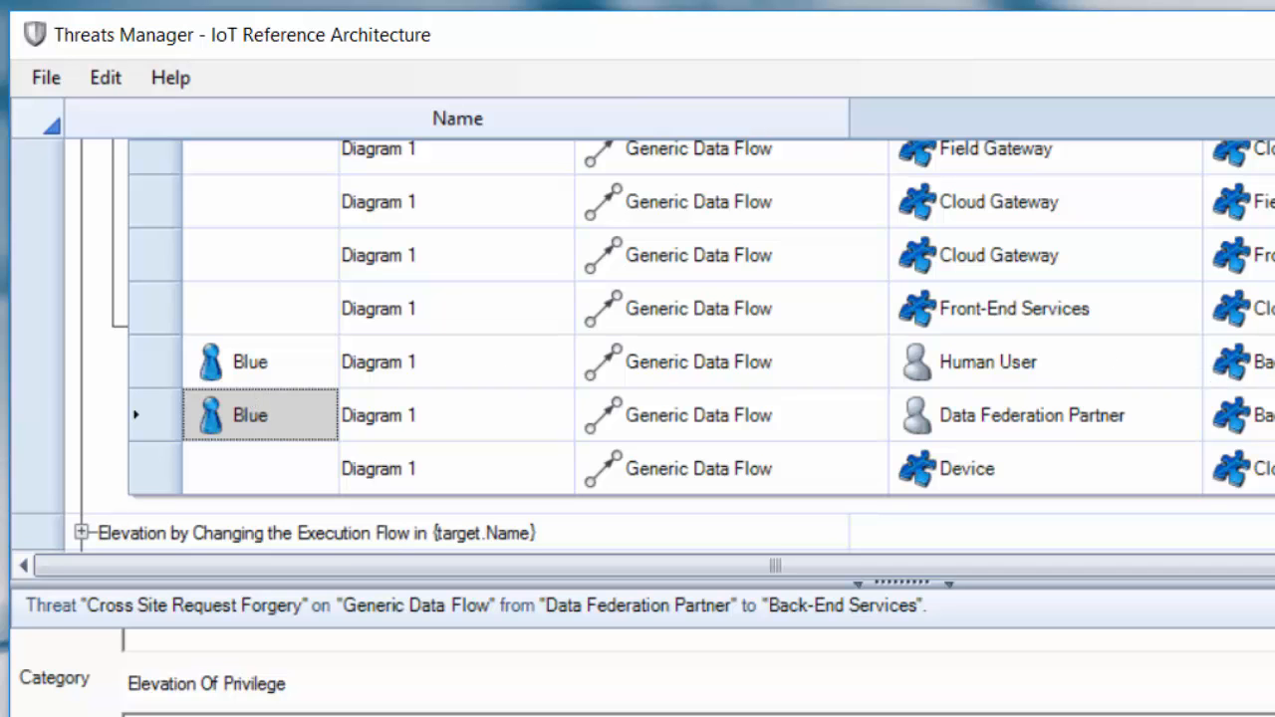
- Apply the Human User to Device threat's details to only the Blue-marked Cross Site Request Forgery threats
scroll(642, 344, up, 5)
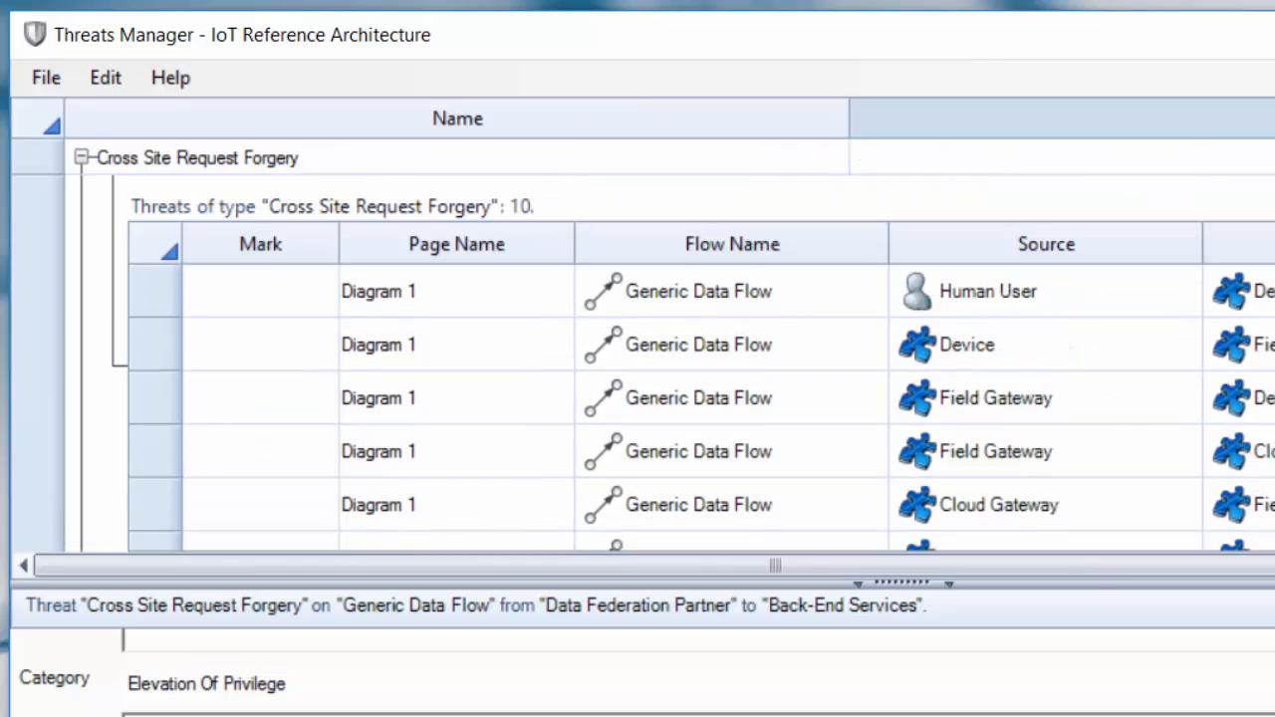
scroll(642, 344, down, 3)
scroll(643, 344, up, 2)
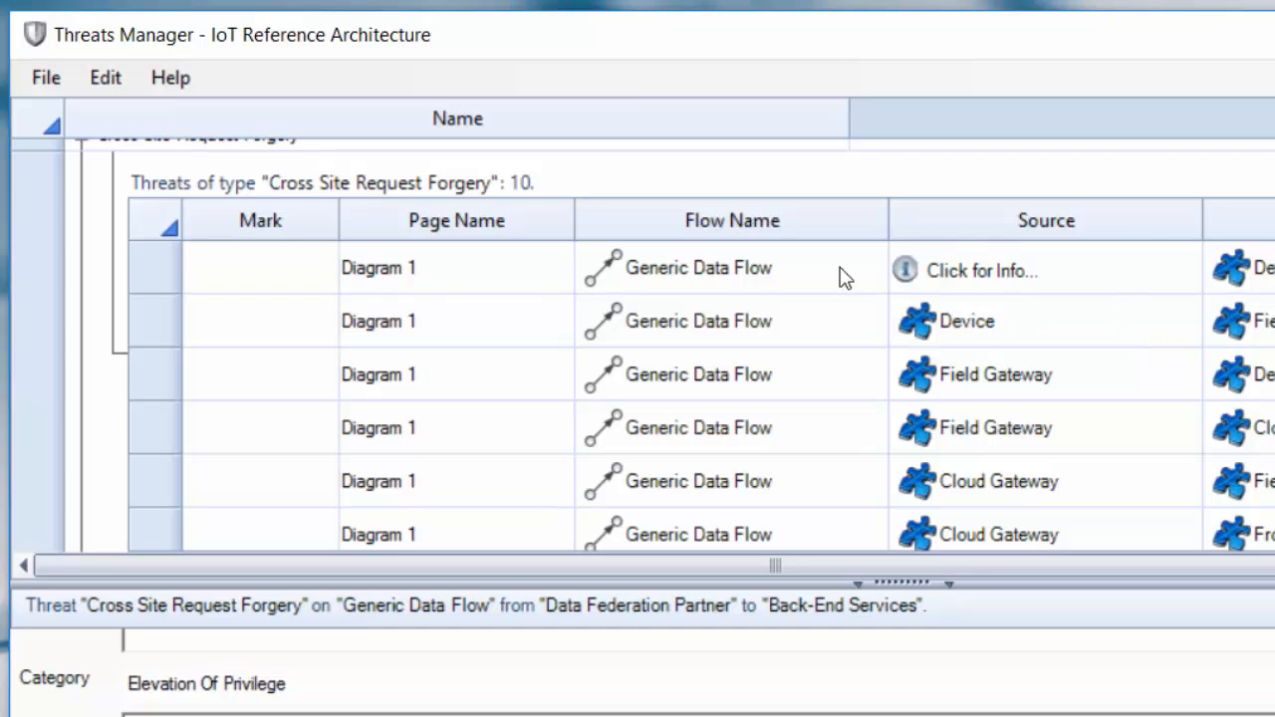
click(261, 267)
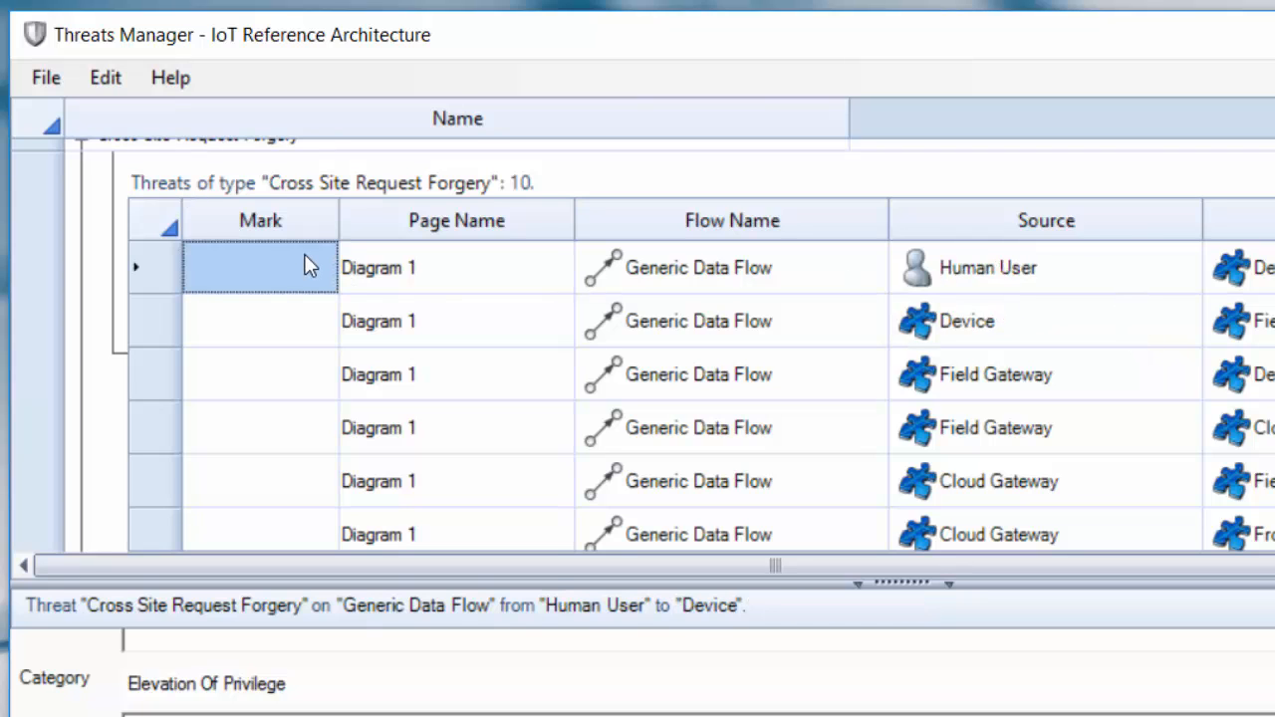
right_click(187, 194)
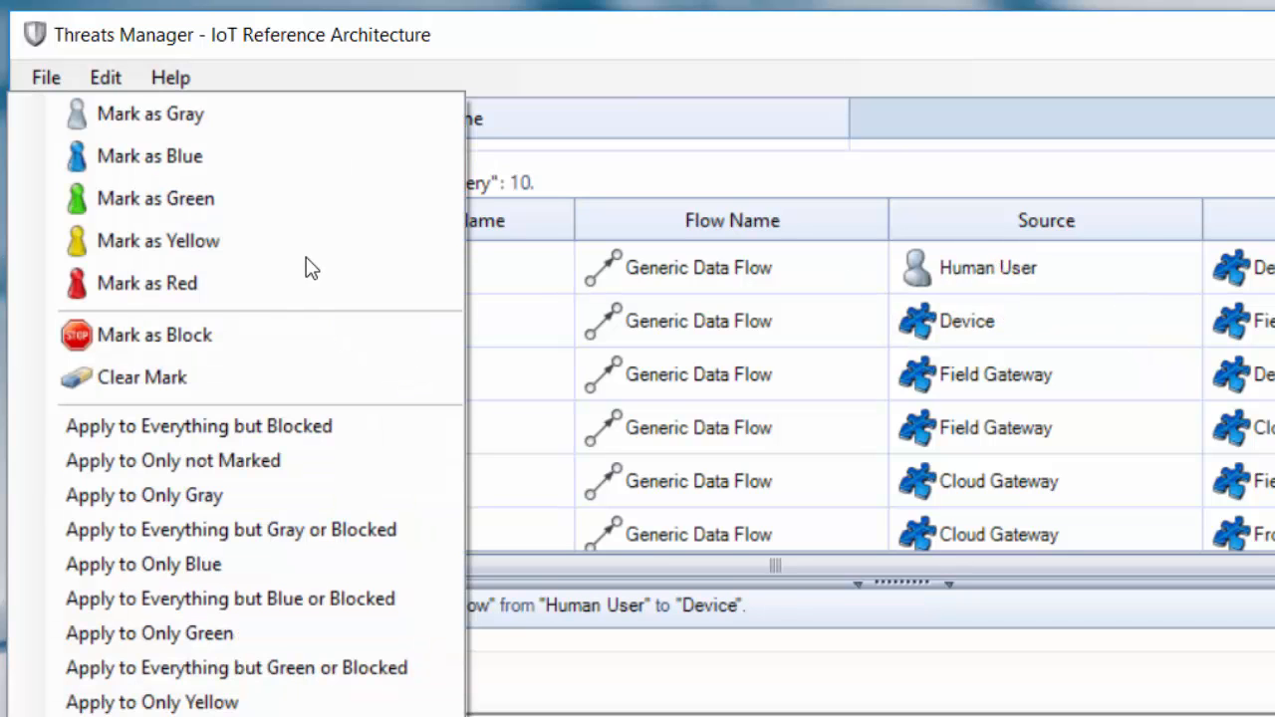
click(217, 565)
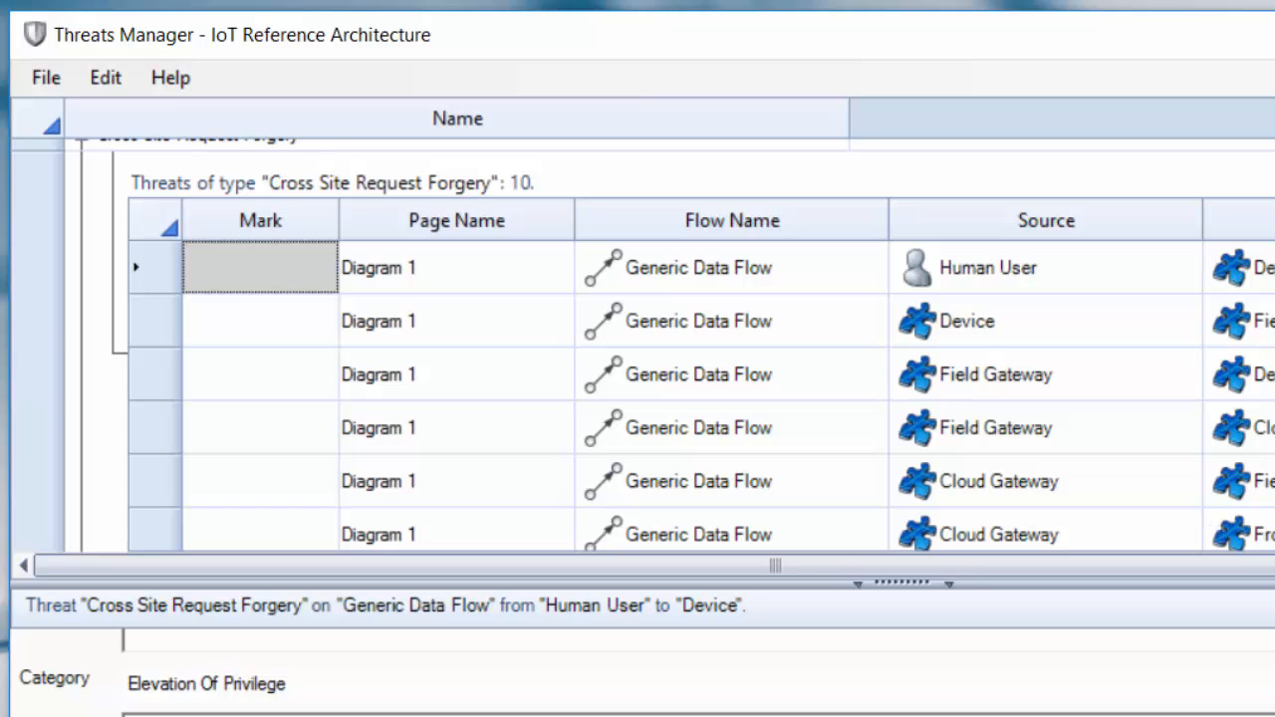
- Check the Blue-marked Human User to Back-End Services threat and reselect the Human User to Device threat
scroll(918, 332, down, 5)
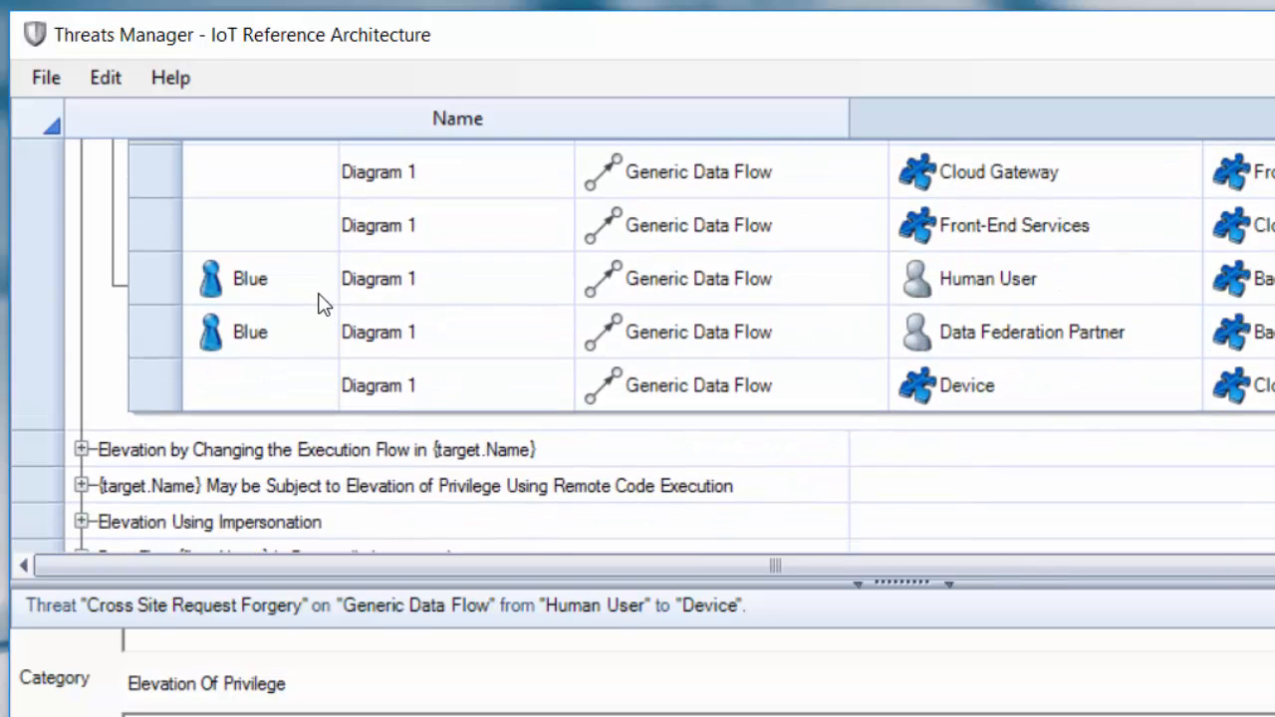
click(254, 264)
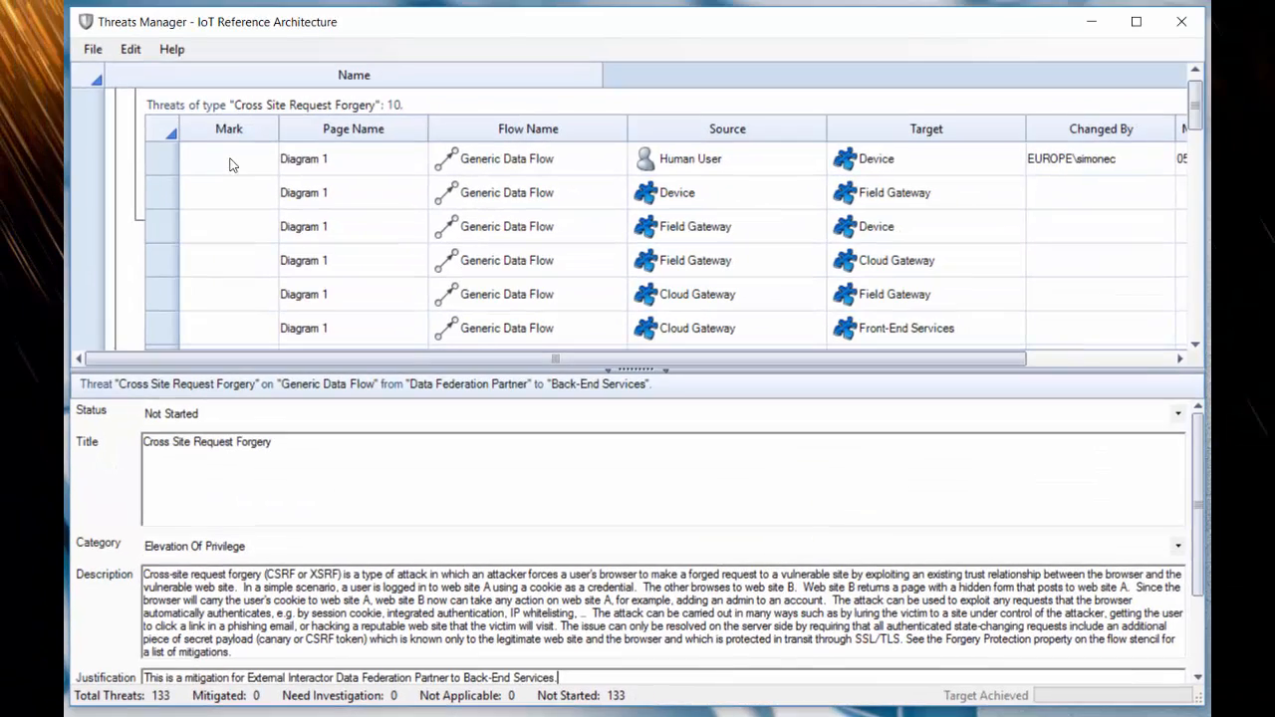
click(230, 161)
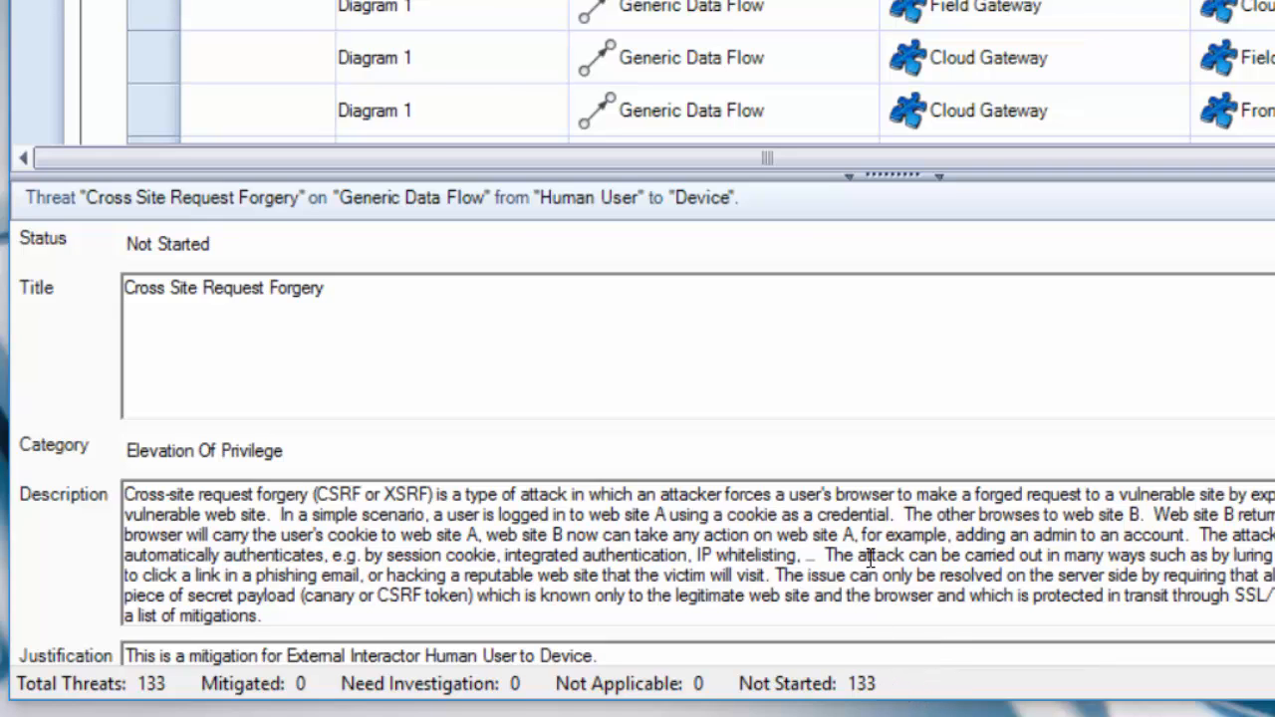
- Set the Human User to Device threat's status to Mitigated and apply it to only the Blue-marked Cross Site Request Forgery threats
click(425, 247)
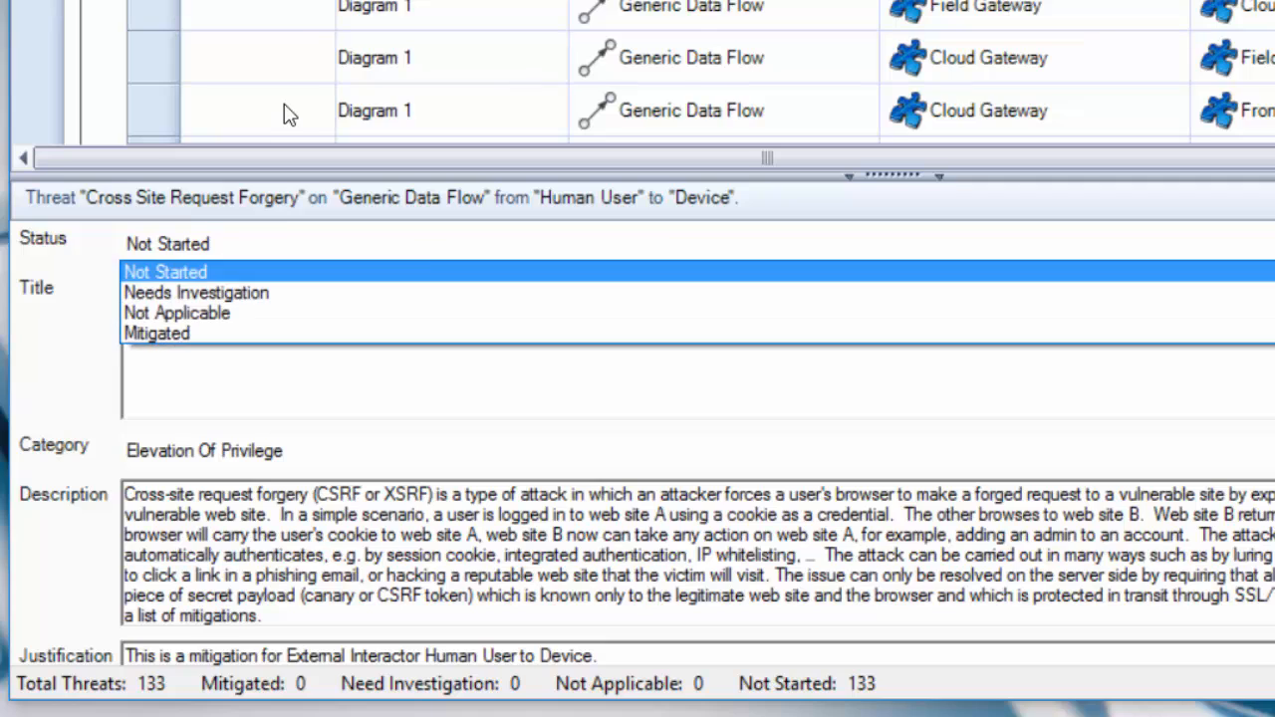
click(425, 334)
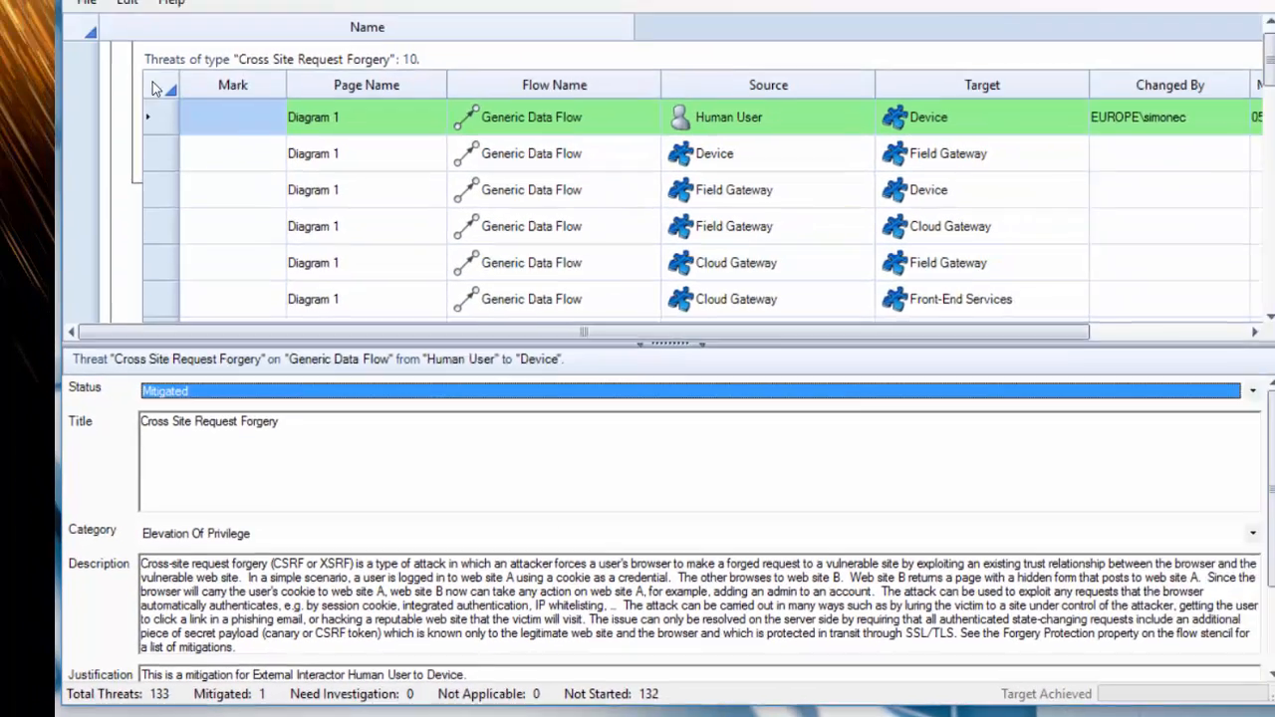
right_click(152, 86)
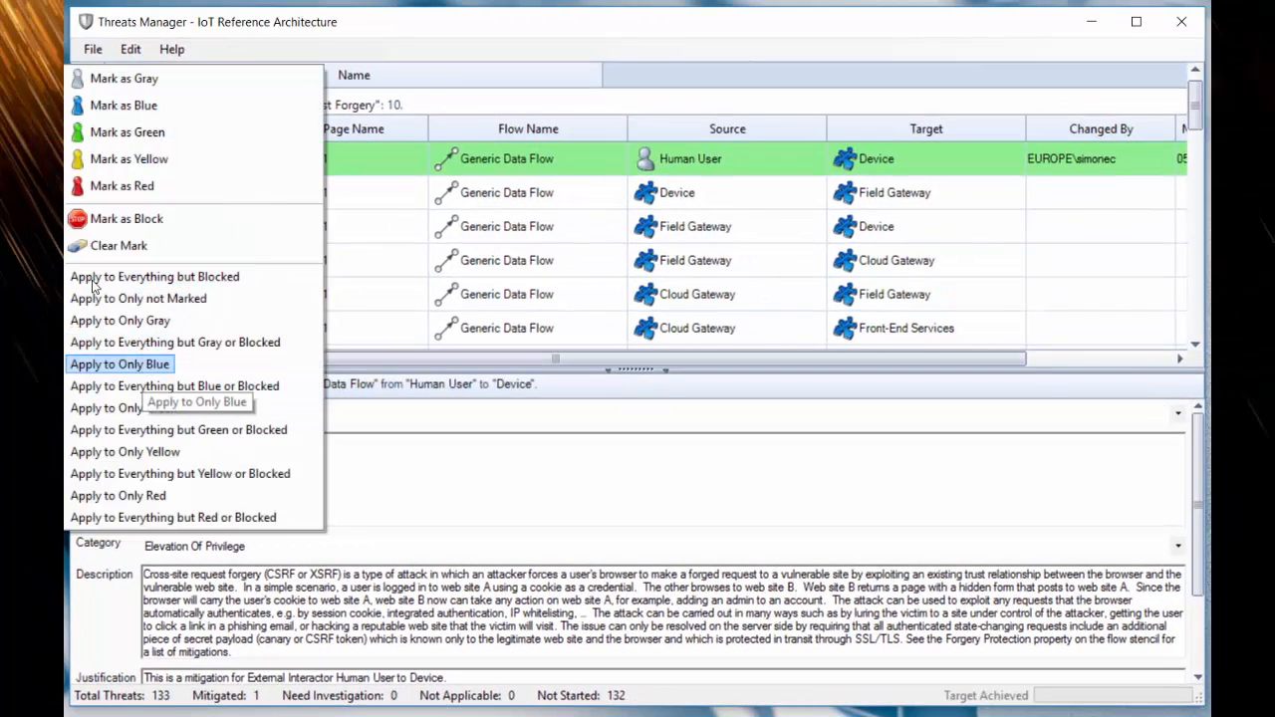
click(146, 365)
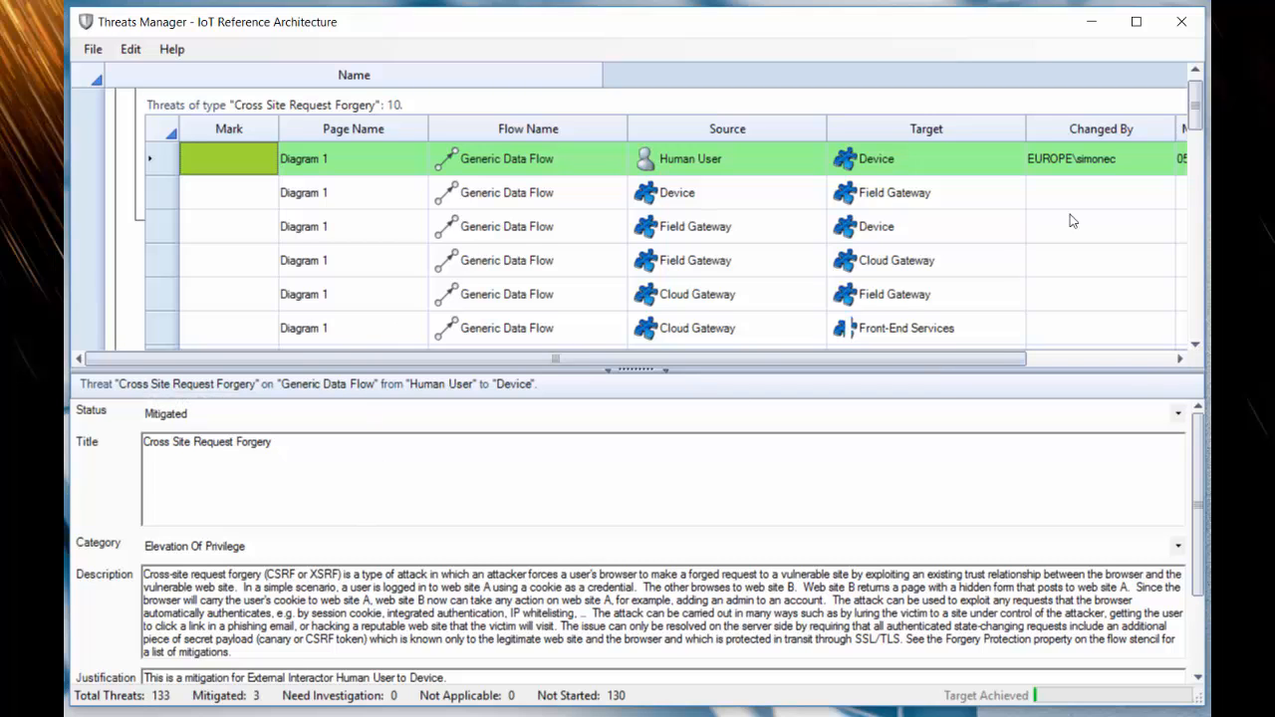
mouse_move(1197, 115)
mouse_down()
mouse_move(1207, 145)
mouse_move(1201, 110)
mouse_up()
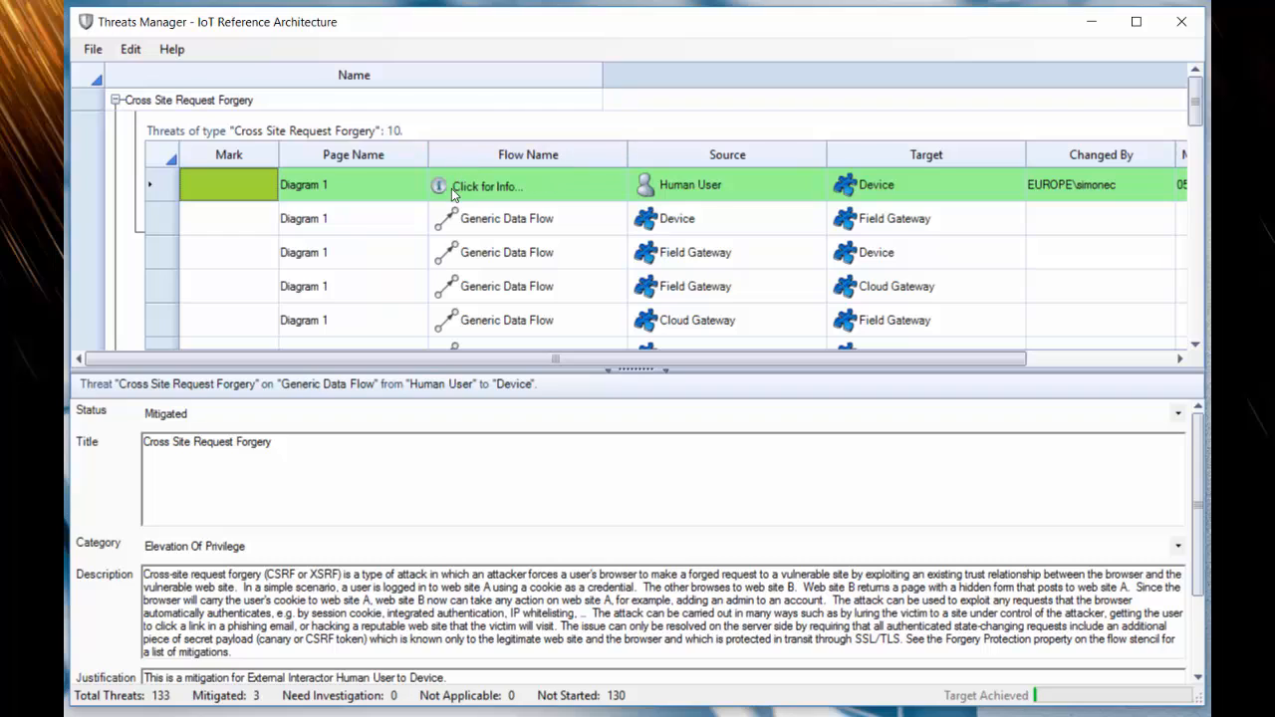
click(265, 194)
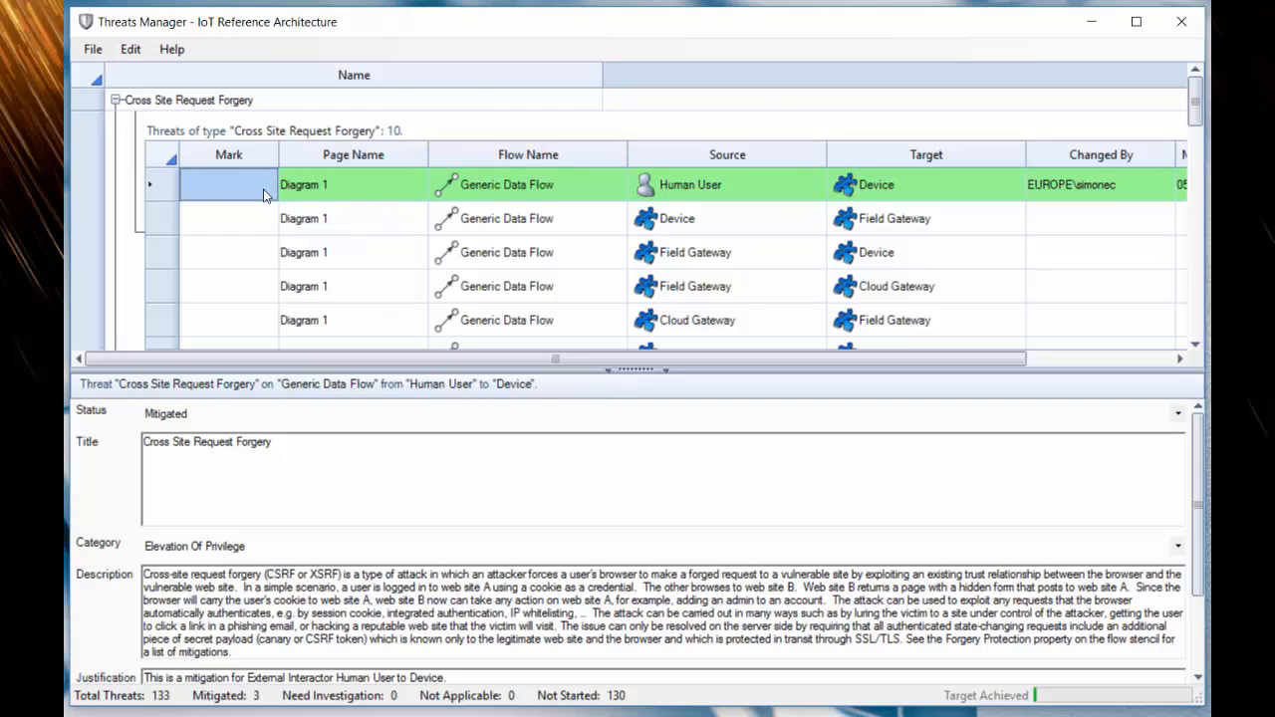
click(213, 413)
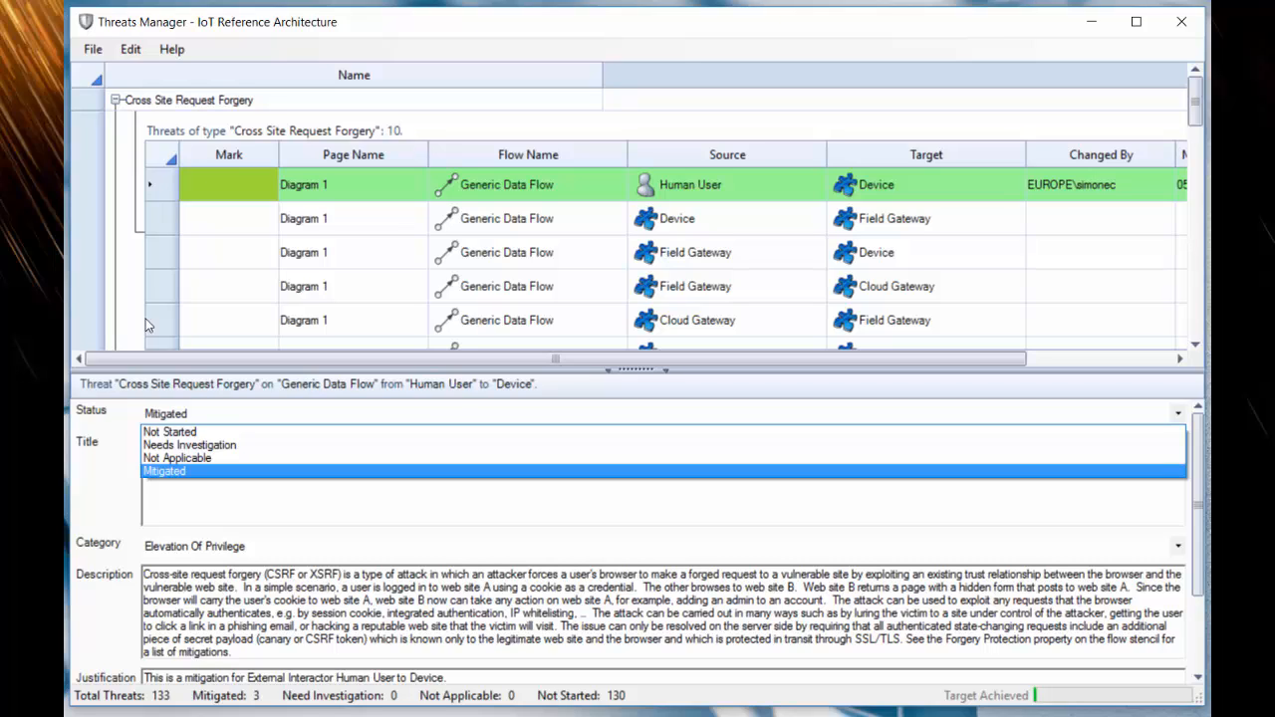
click(253, 181)
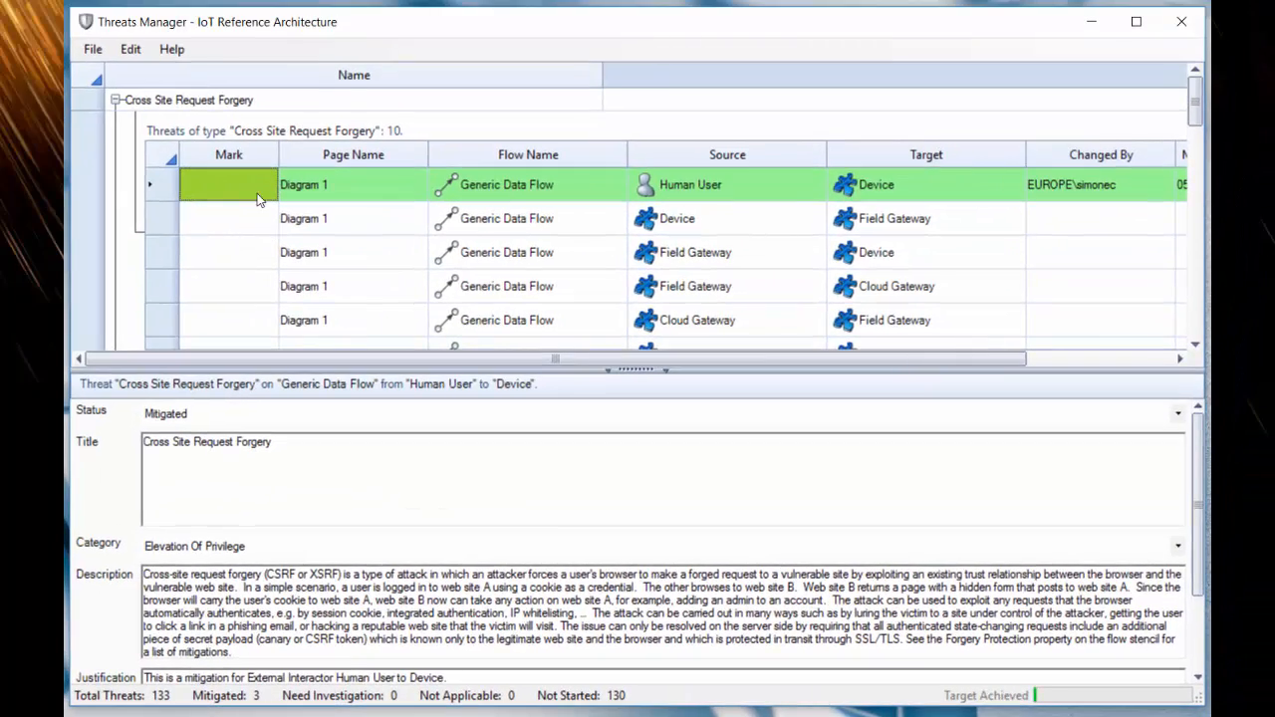
right_click(247, 181)
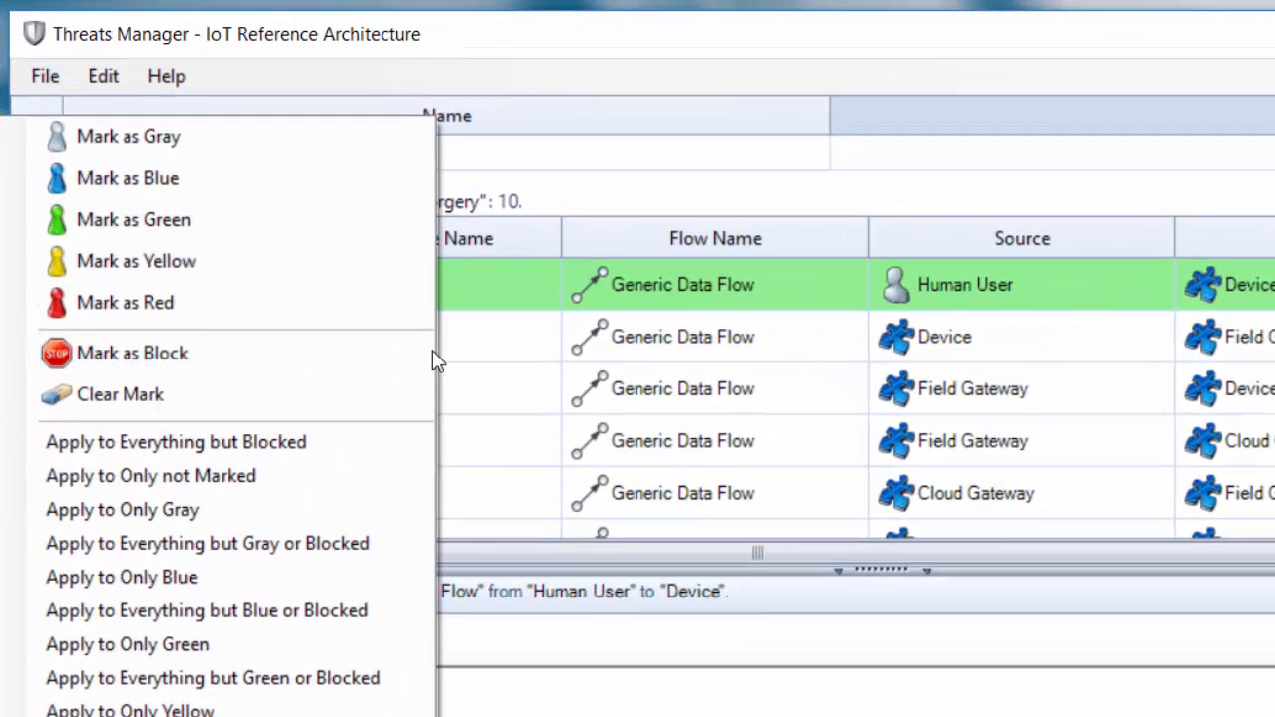
- Mark the Device to Field Gateway Cross Site Request Forgery threat as Block
click(473, 349)
right_click(267, 345)
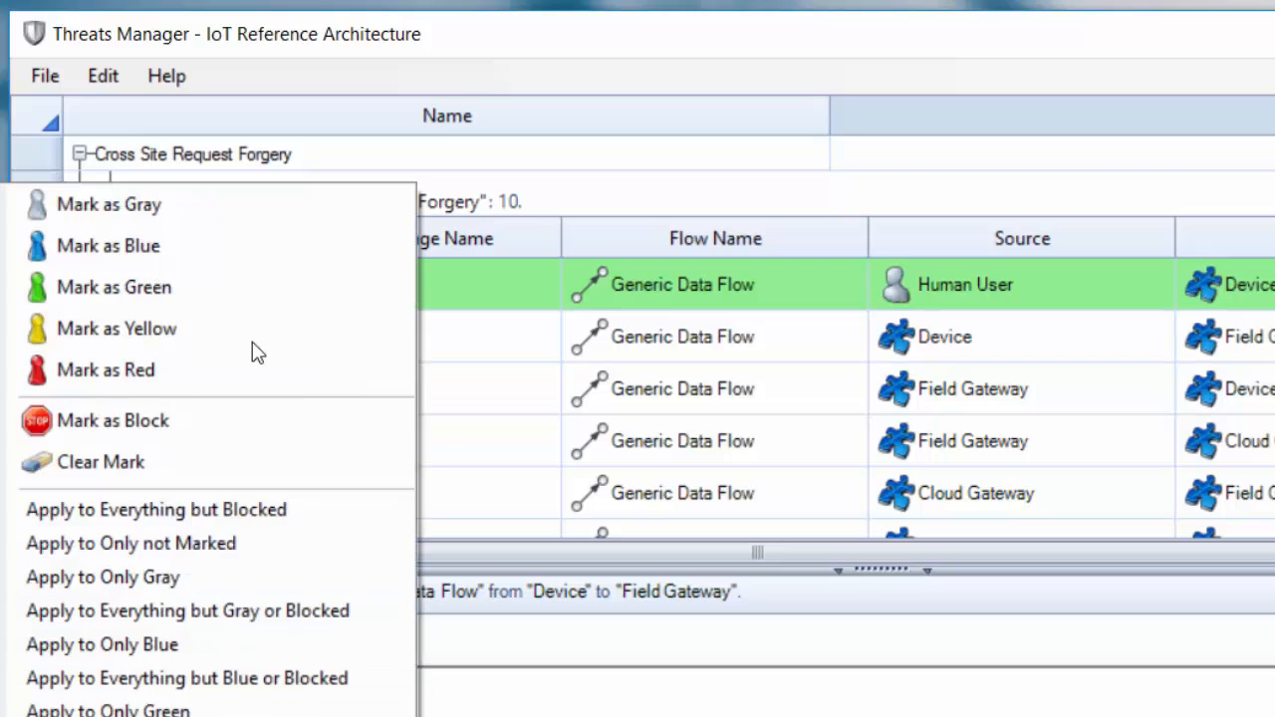
click(139, 420)
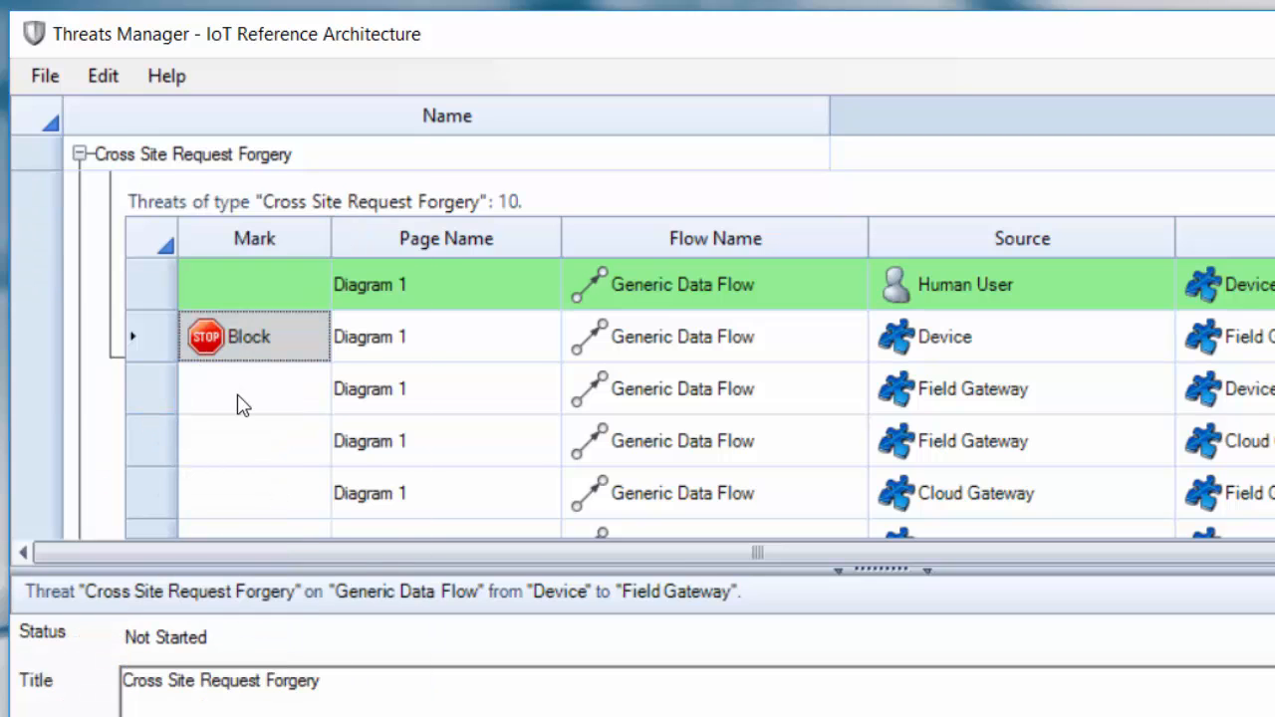
- Apply the Human User to Device threat's details to every Cross Site Request Forgery threat except the blocked ones
click(270, 337)
click(252, 276)
right_click(256, 285)
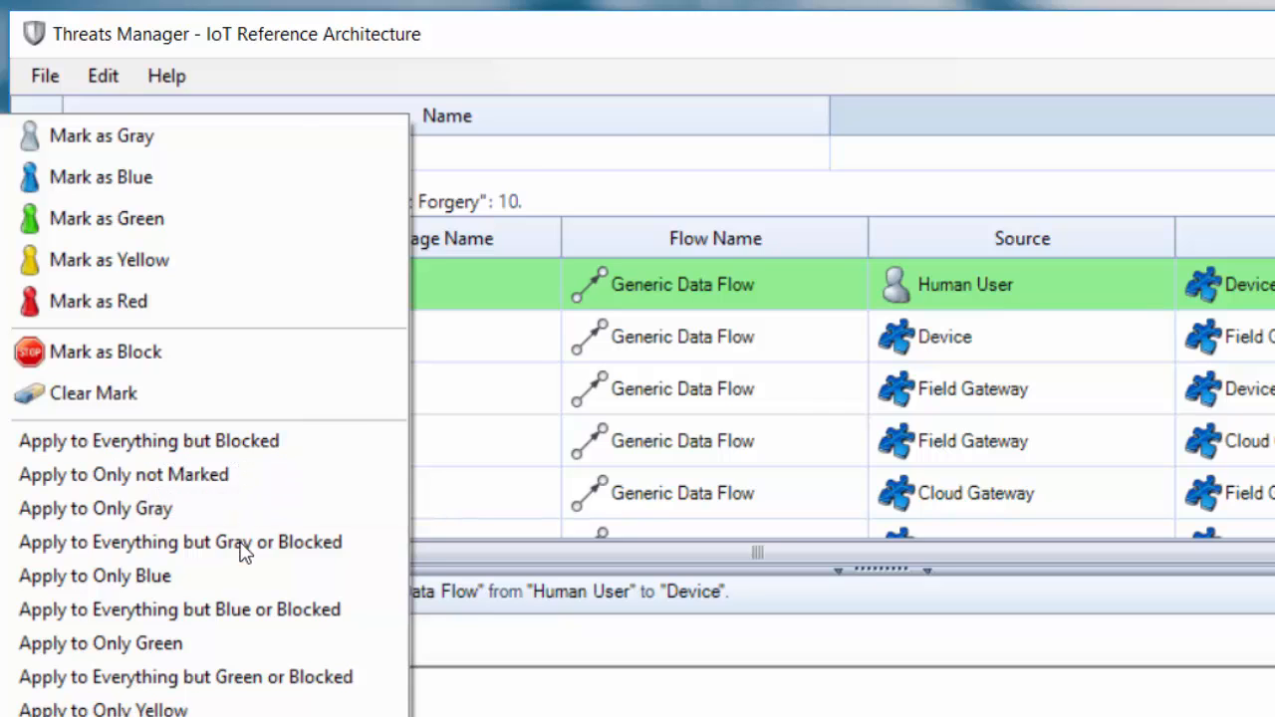
click(104, 442)
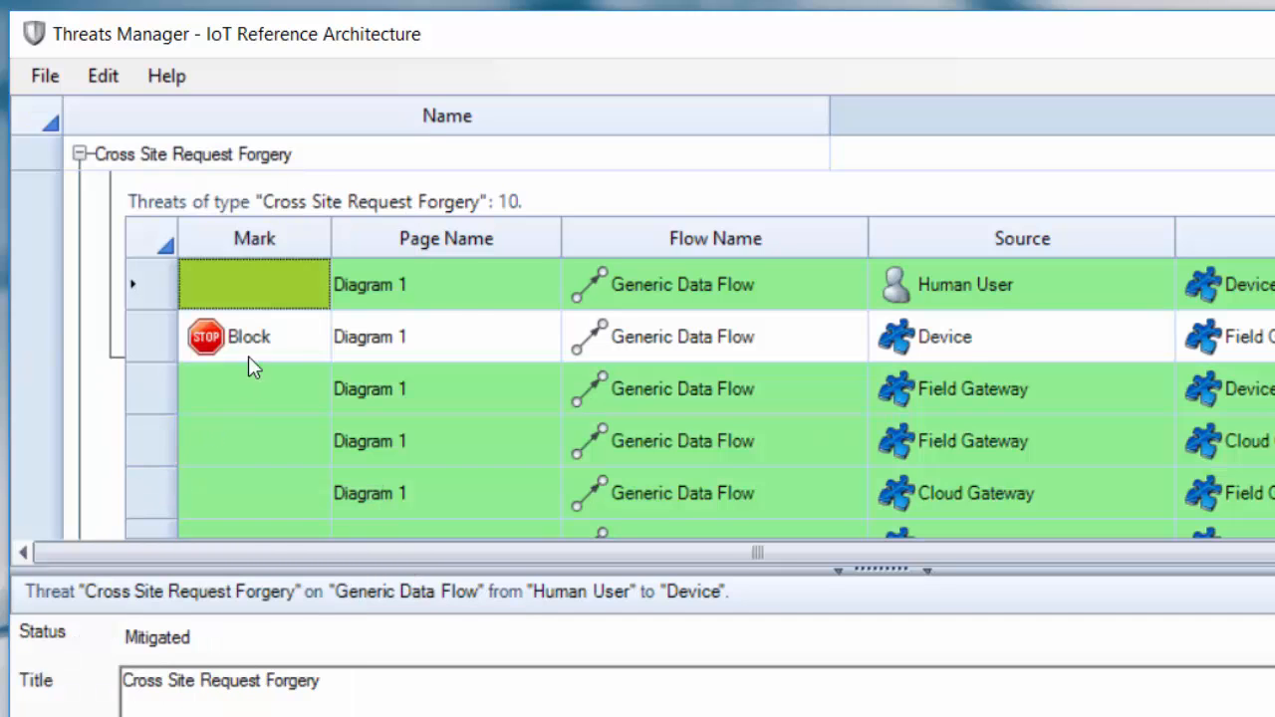
- Clear the Block mark from the Device to Field Gateway threat and apply the Human User to Device threat's details to it as well
click(279, 341)
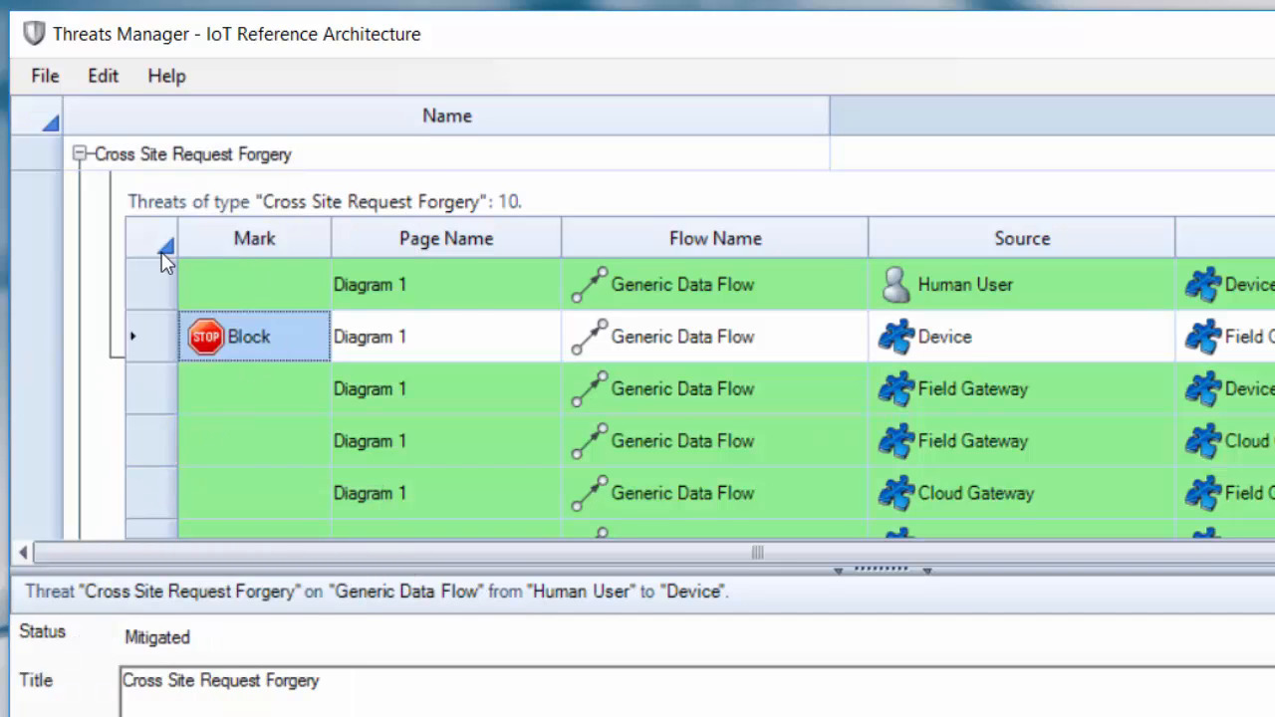
right_click(277, 343)
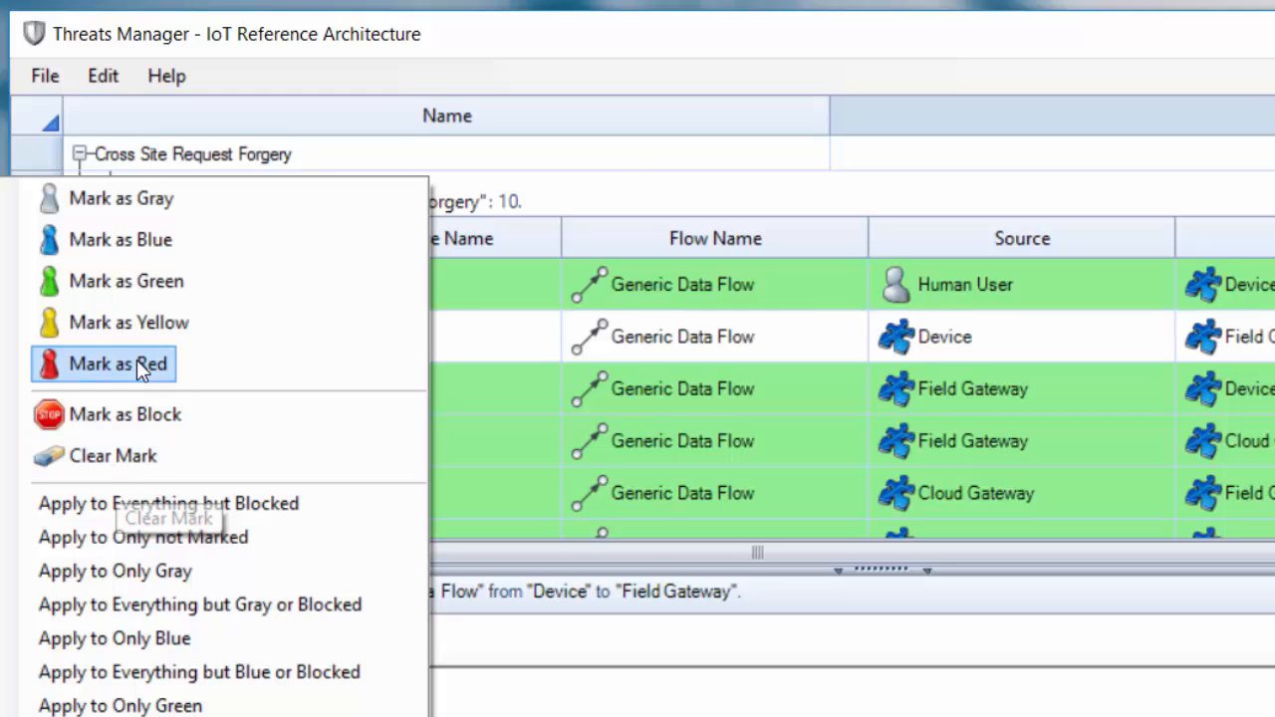
click(88, 459)
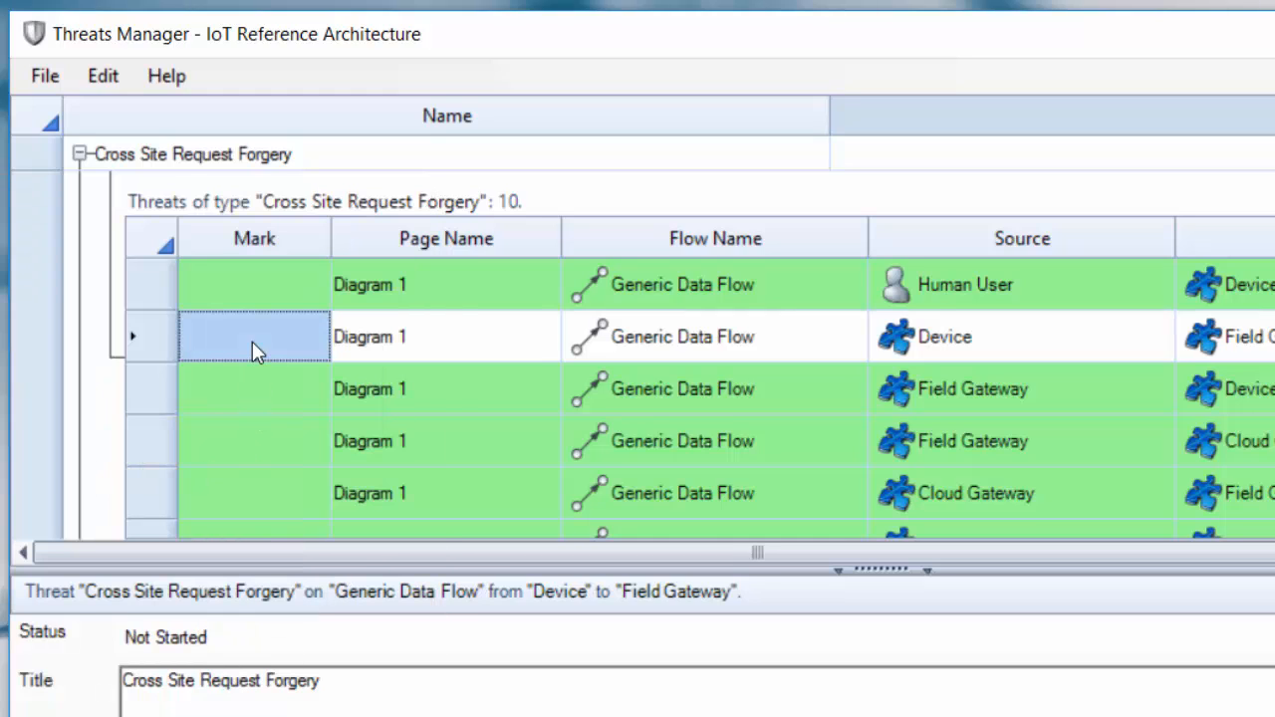
right_click(214, 284)
click(194, 455)
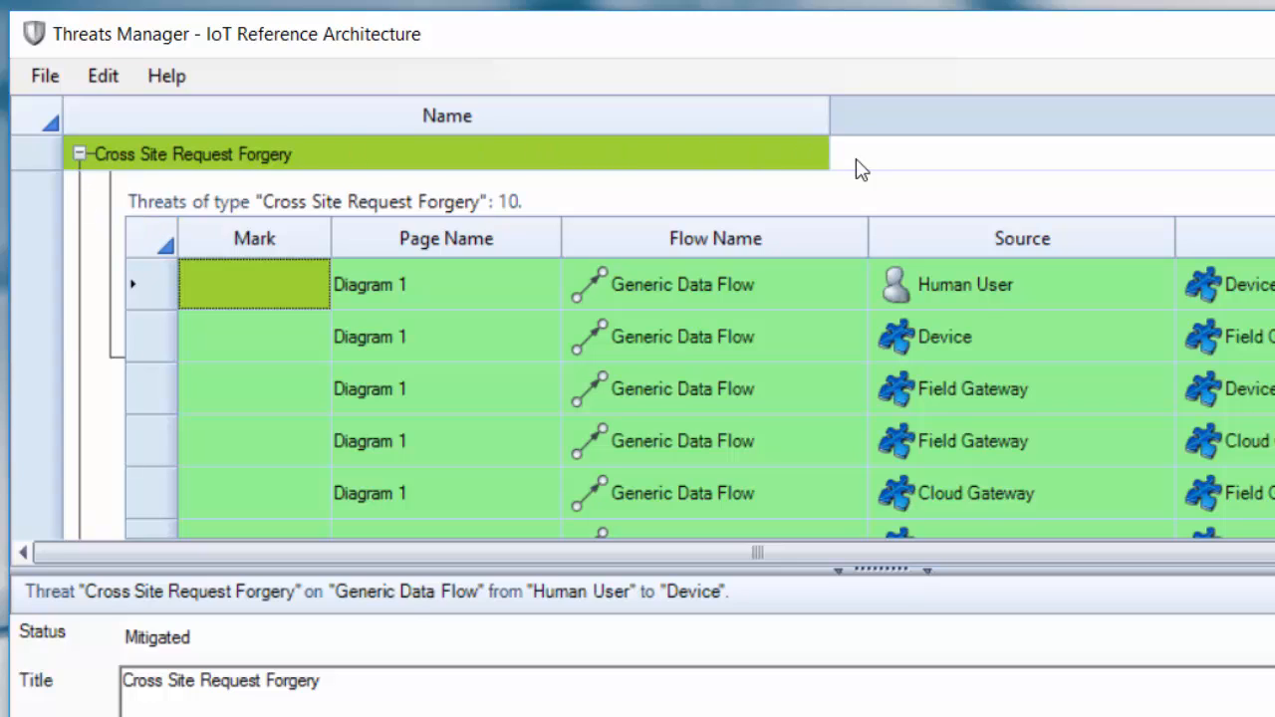
- Collapse and re-expand the Cross Site Request Forgery type to compare its colour with that of its individual threats
click(78, 157)
click(149, 156)
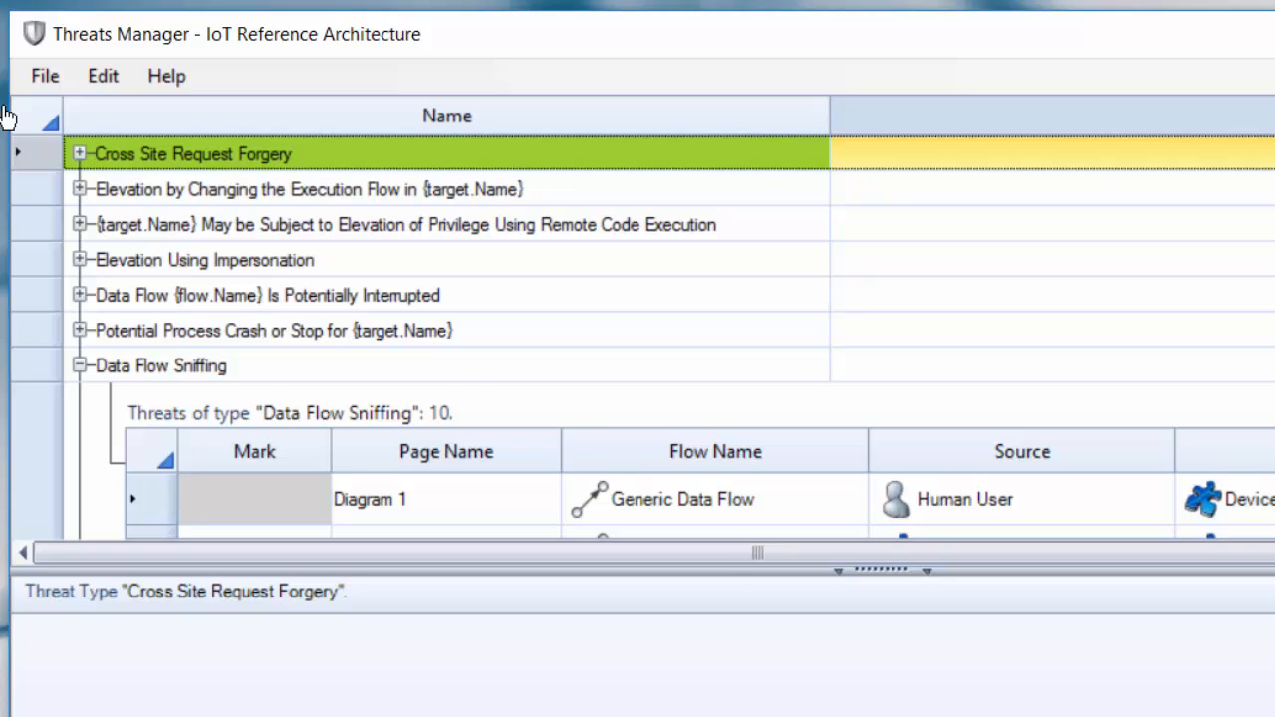
click(77, 156)
click(251, 286)
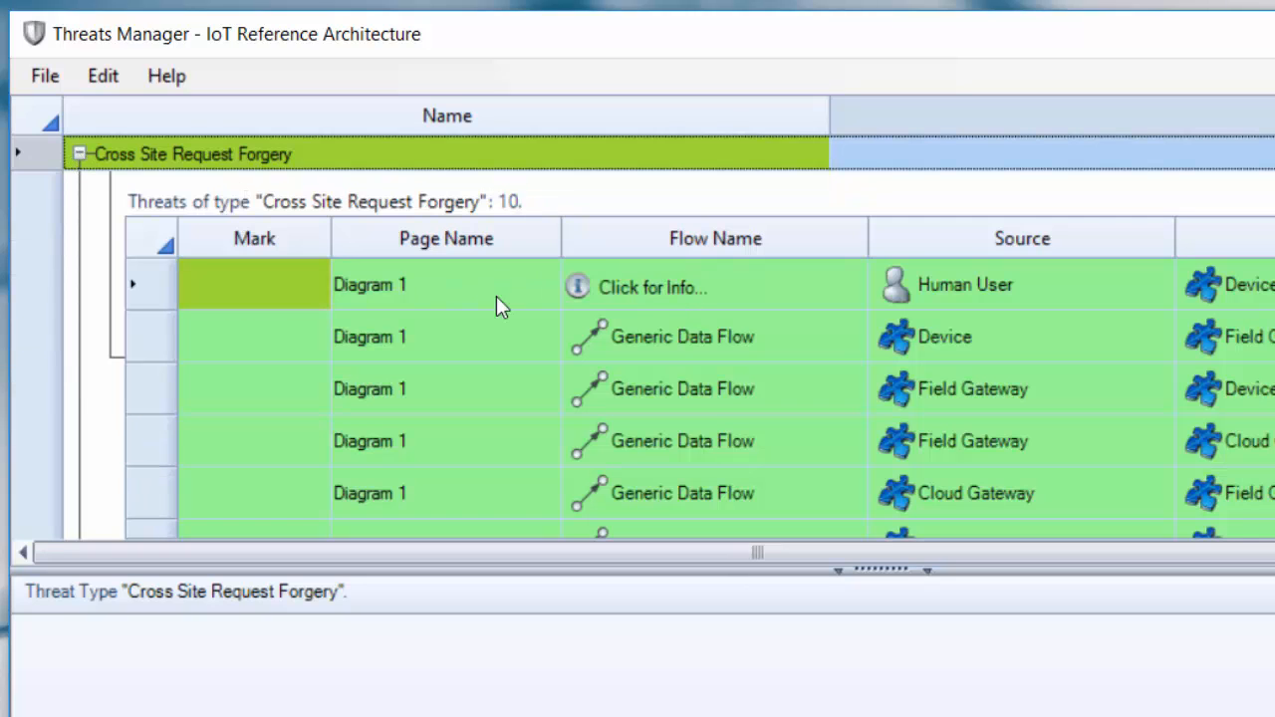
click(275, 280)
click(197, 147)
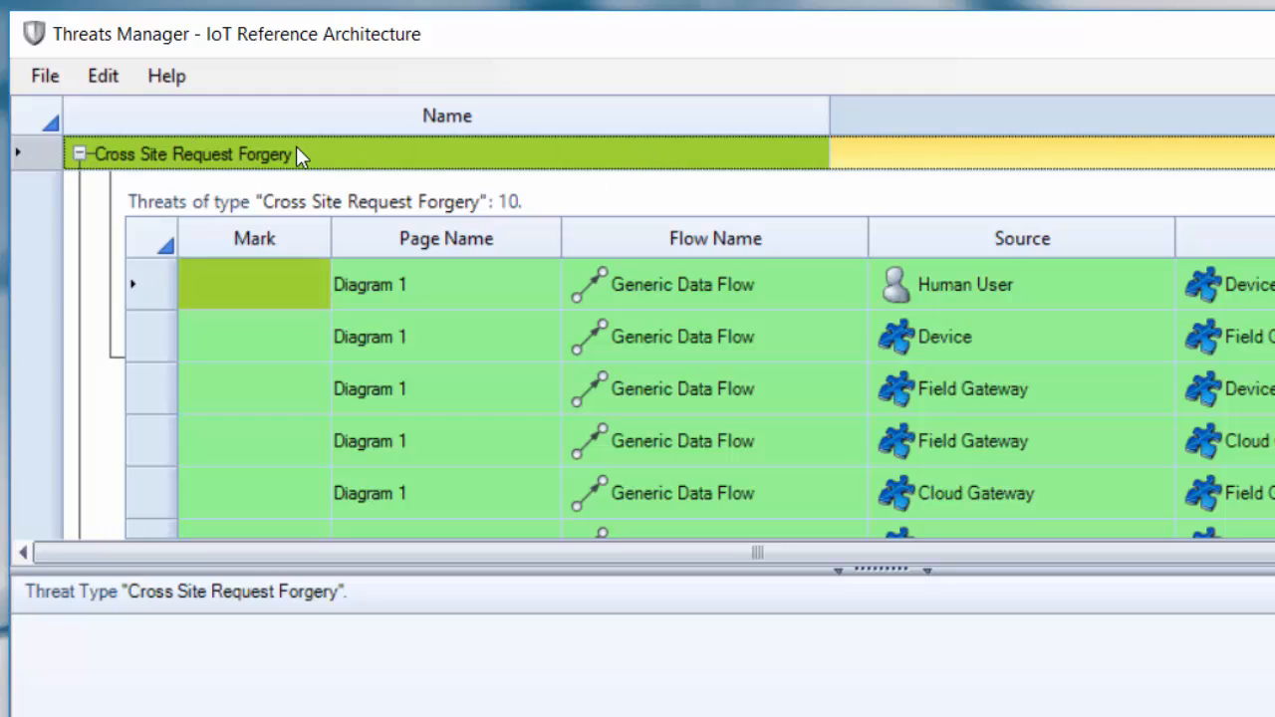
click(296, 295)
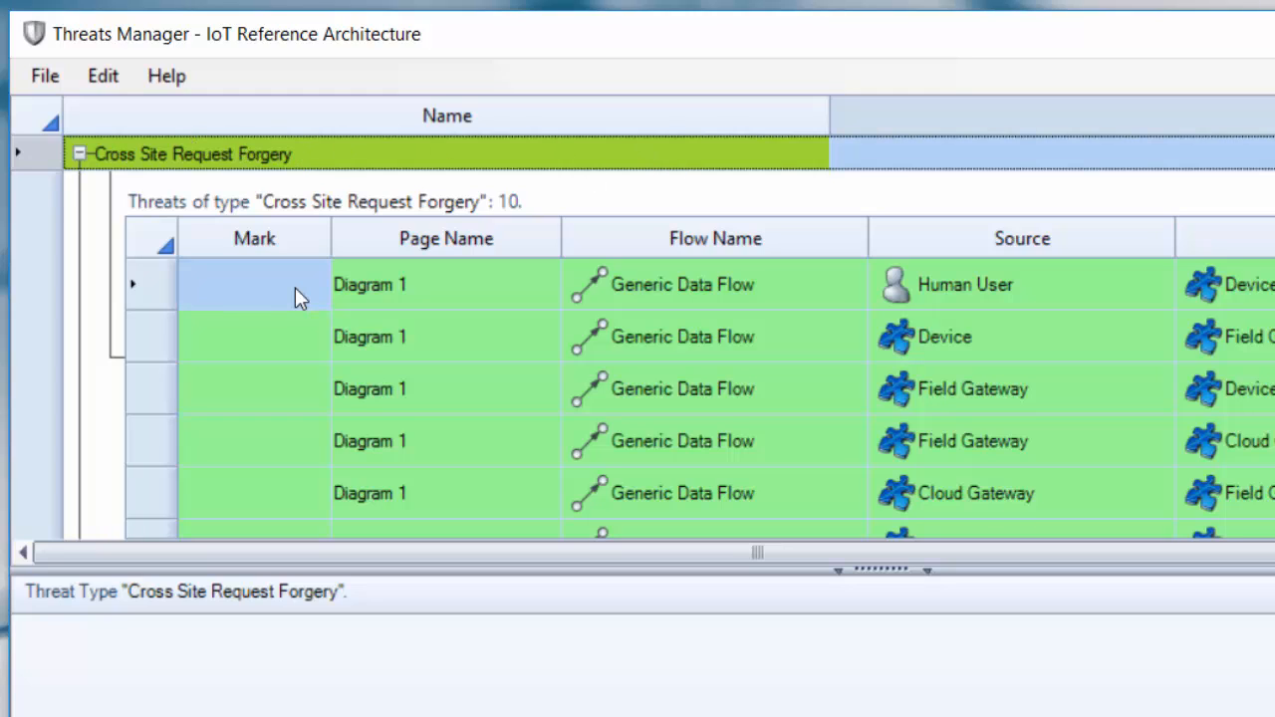
- Try the Not Applicable and Needs Investigation statuses on the Device to Field Gateway Cross Site Request Forgery threat
click(297, 347)
click(410, 642)
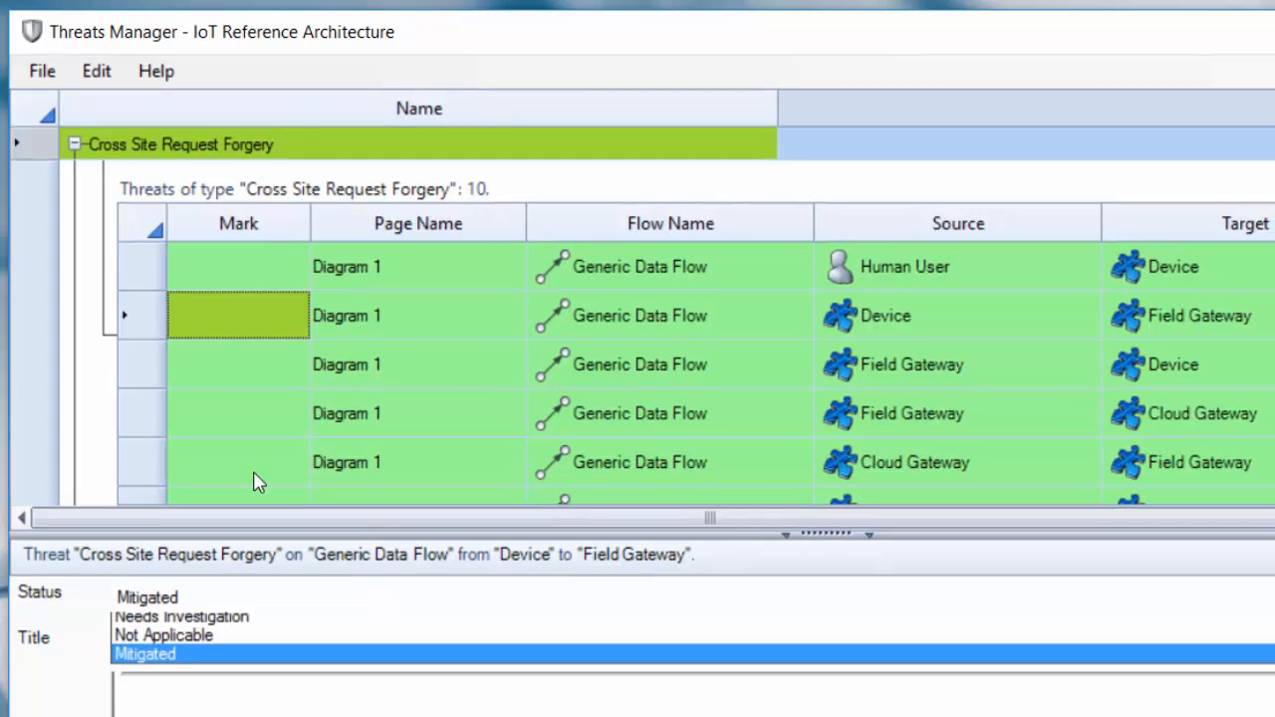
click(394, 663)
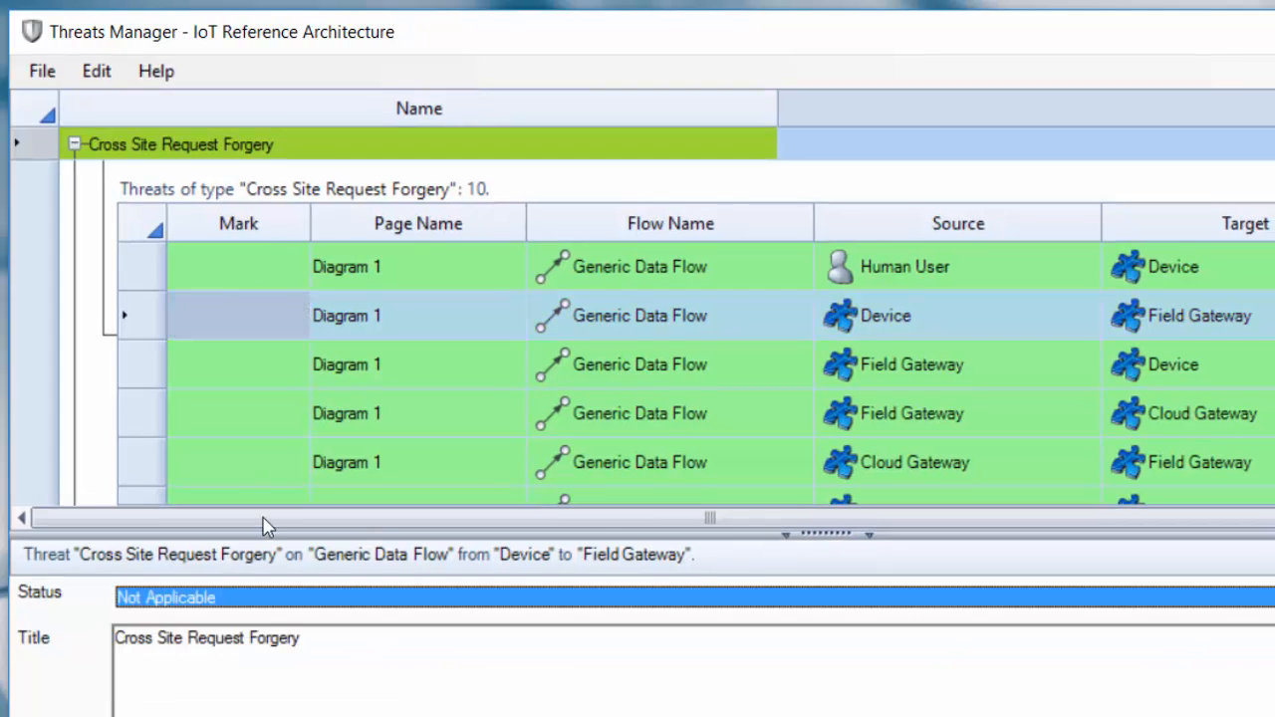
click(258, 599)
click(261, 642)
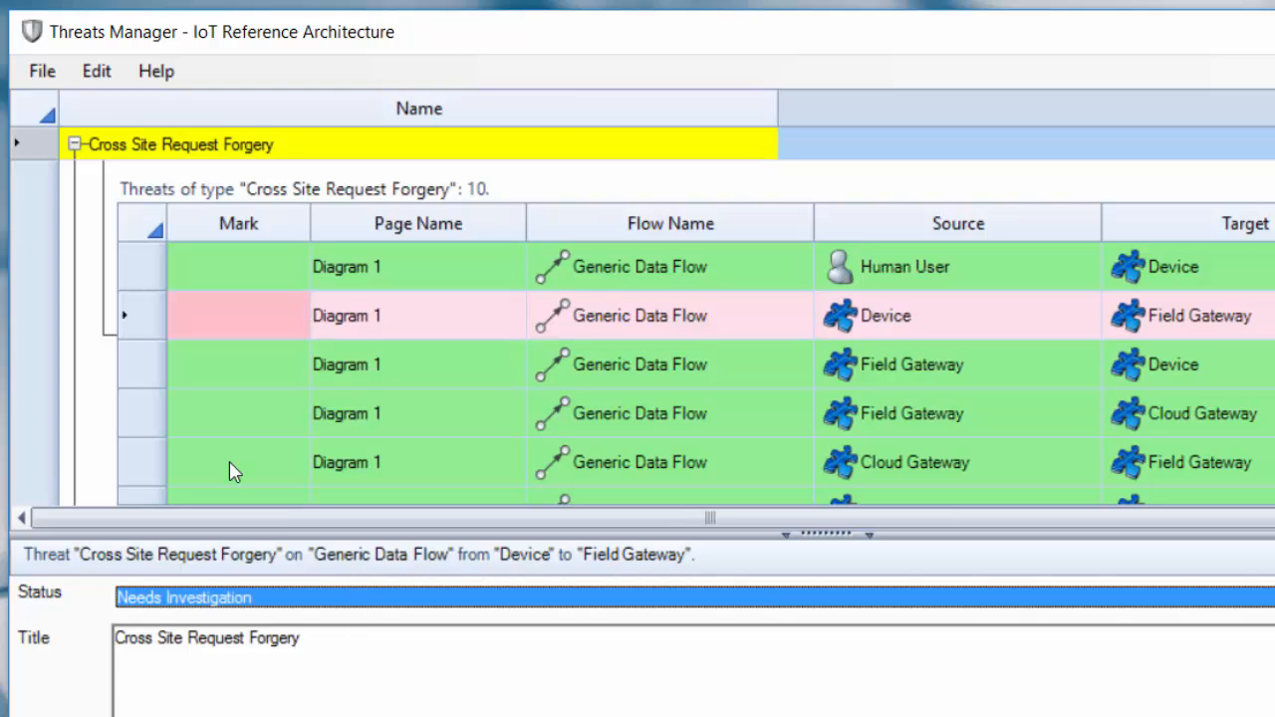
- Switch the Device to Field Gateway threat's status to Not Started and back to Mitigated to compare the type's colour
click(351, 602)
click(348, 620)
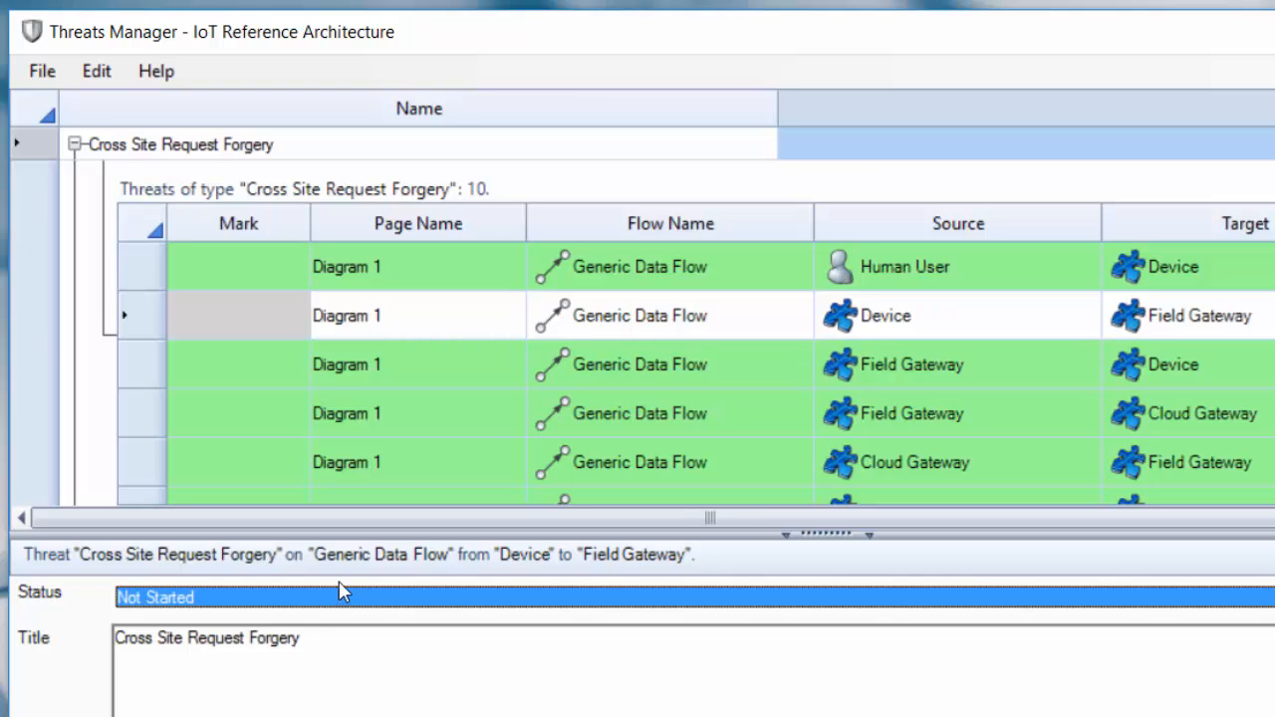
click(211, 598)
click(190, 683)
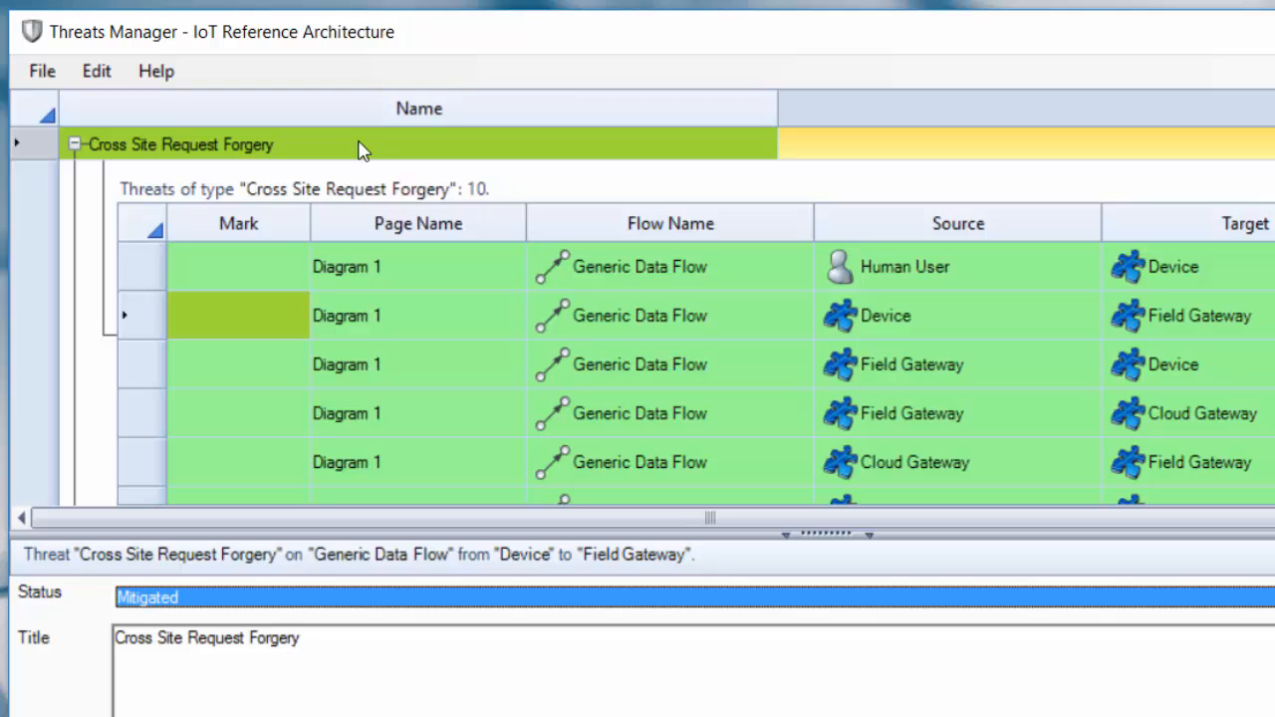
- Change the Device to Field Gateway threat's status to Not Applicable and finally to Needs Investigation
click(299, 601)
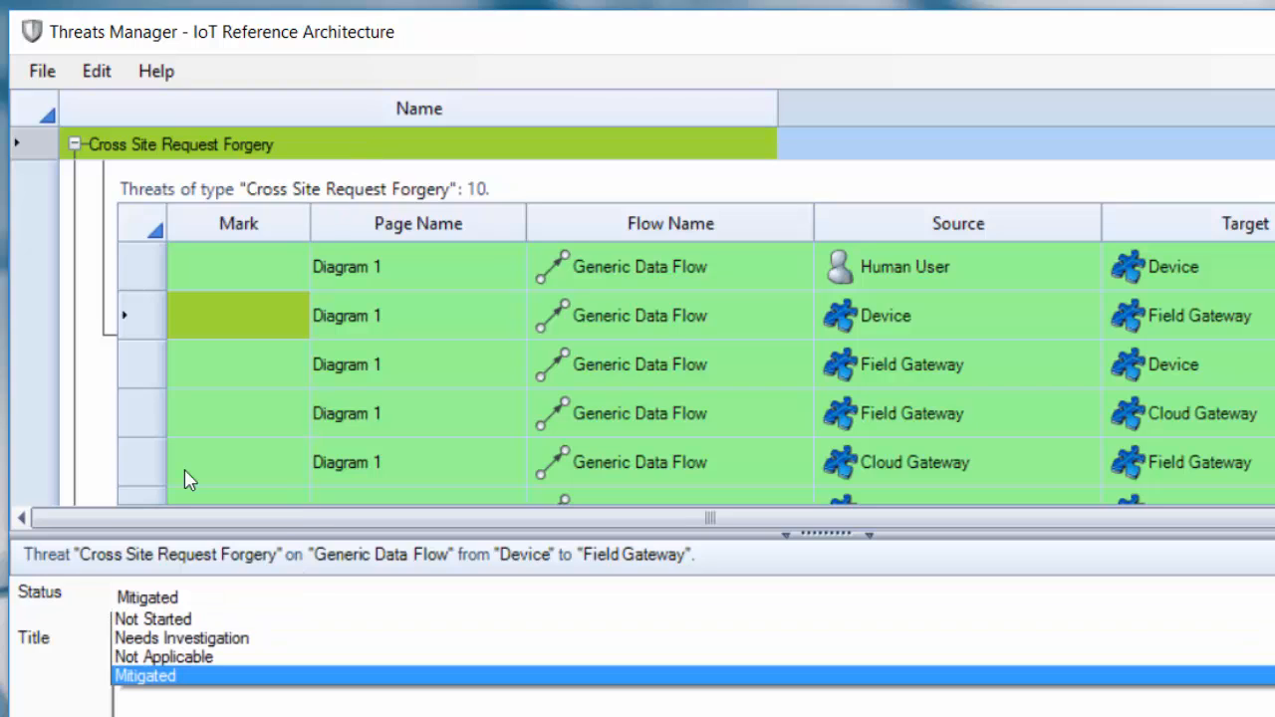
click(280, 663)
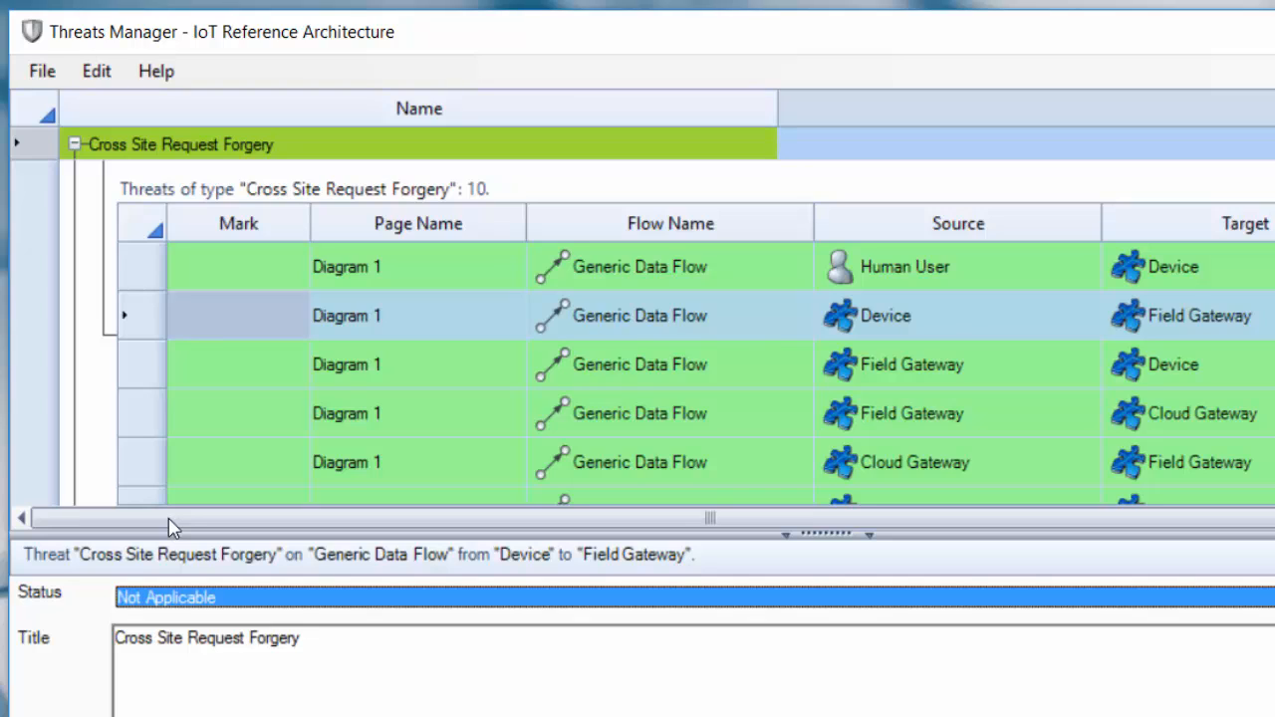
click(279, 608)
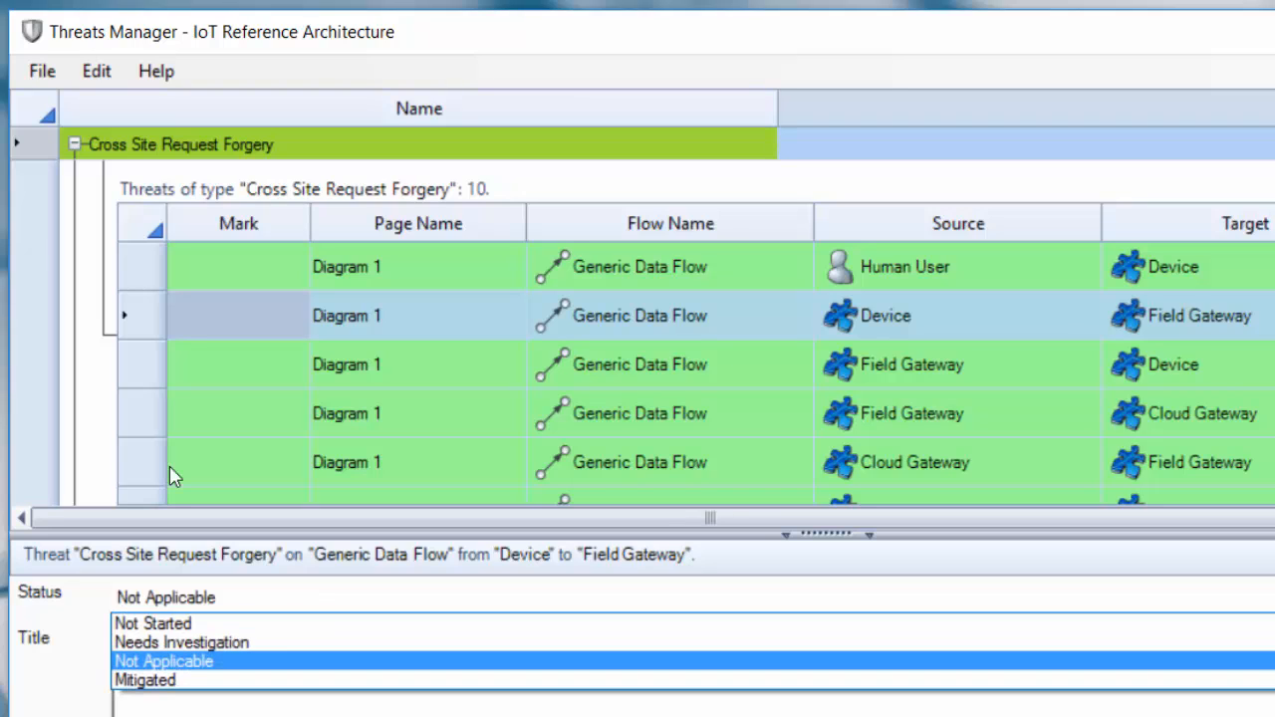
click(281, 647)
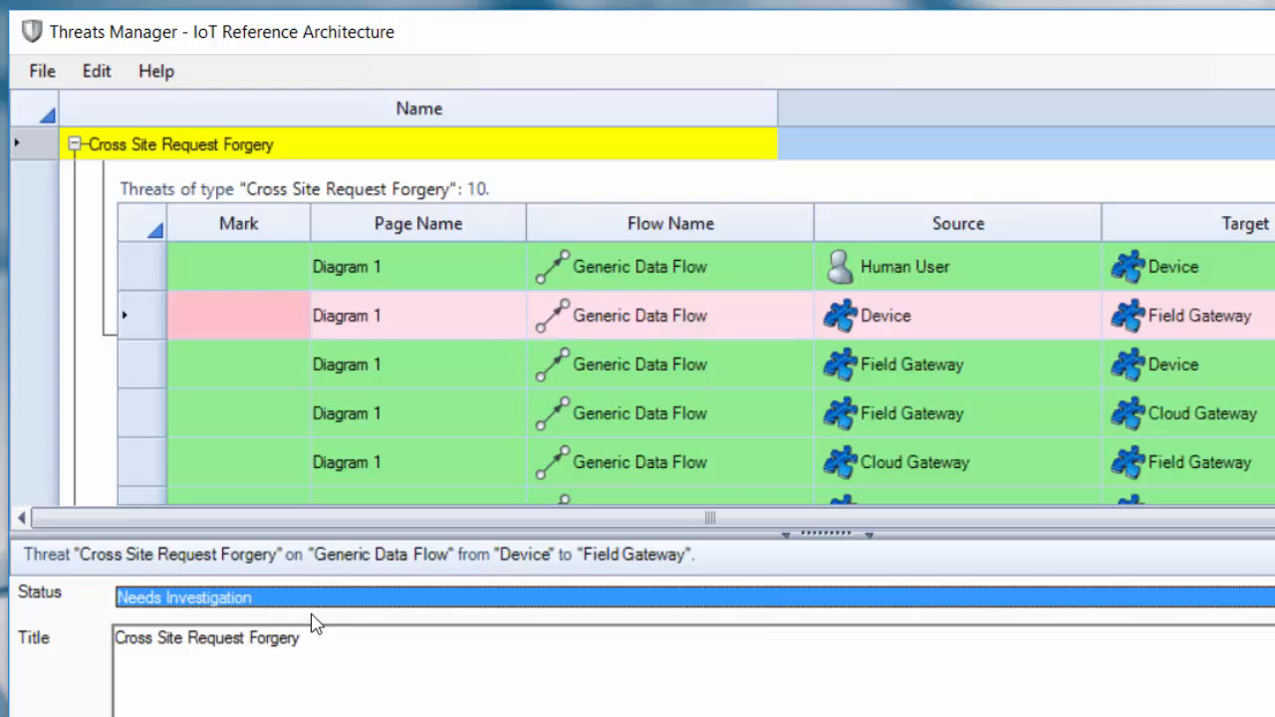
click(313, 602)
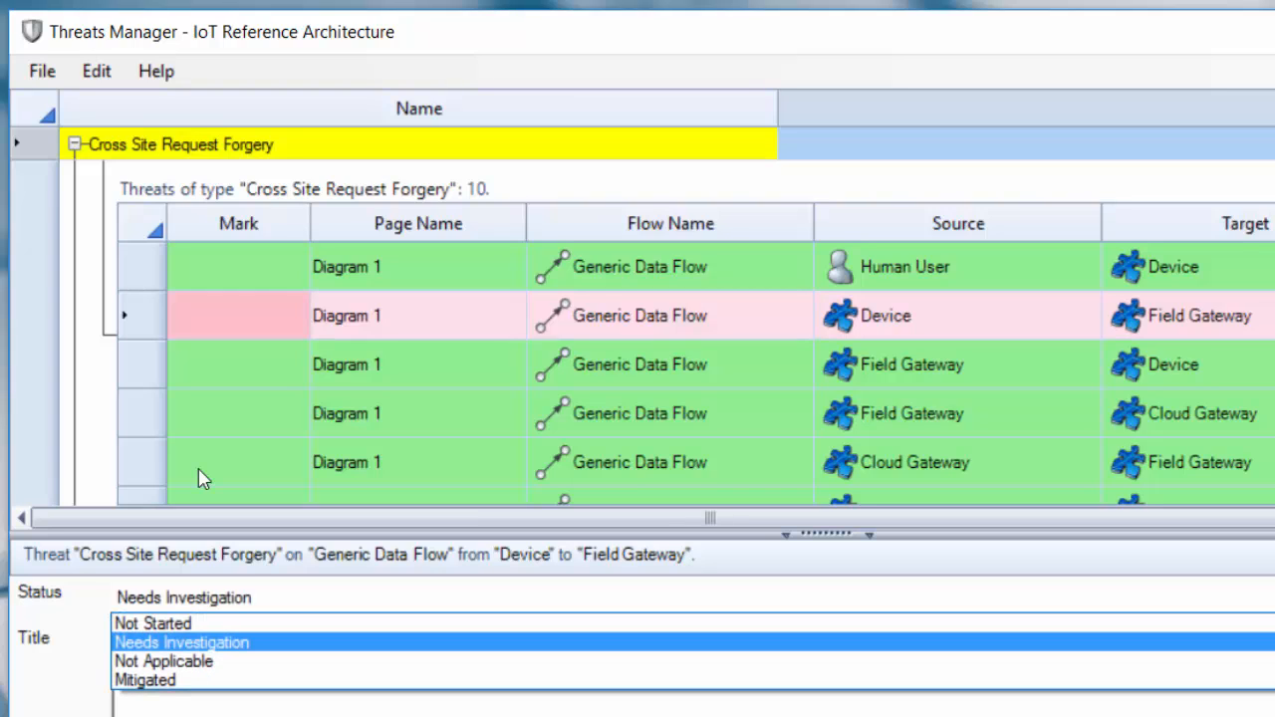
key(Return)
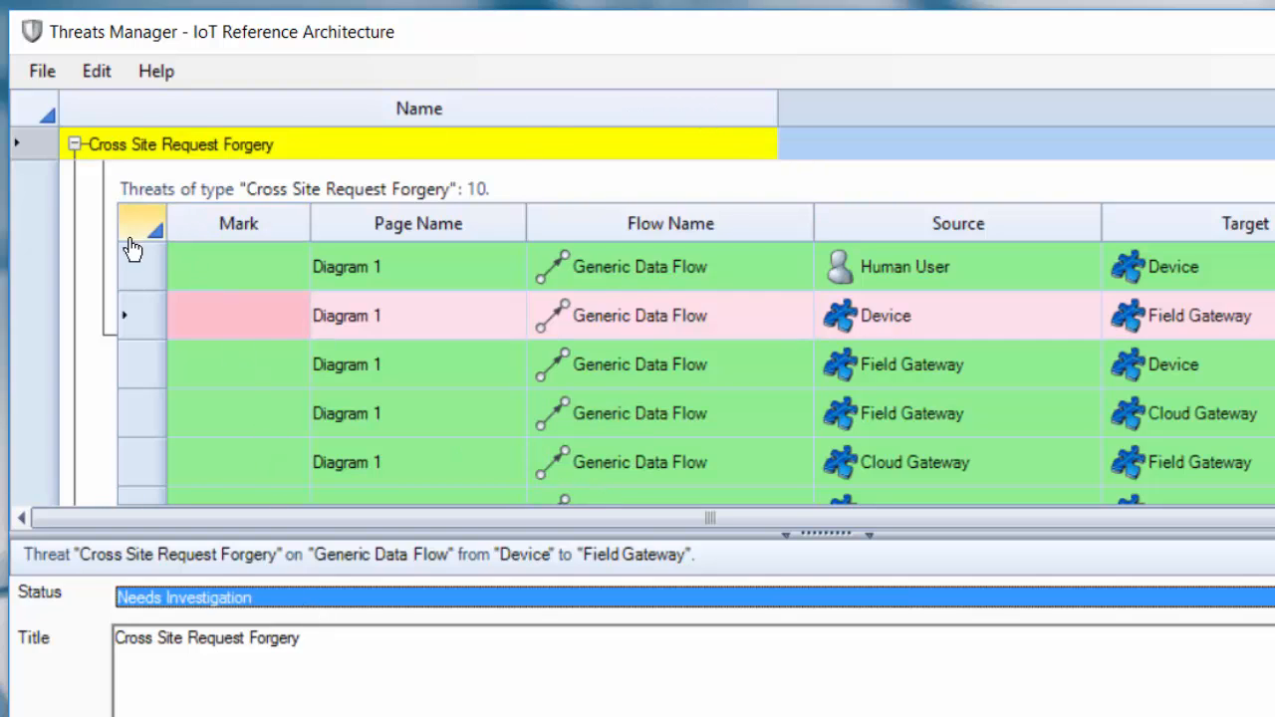
- Collapse the Cross Site Request Forgery threat type and select its row
click(75, 145)
key(Down)
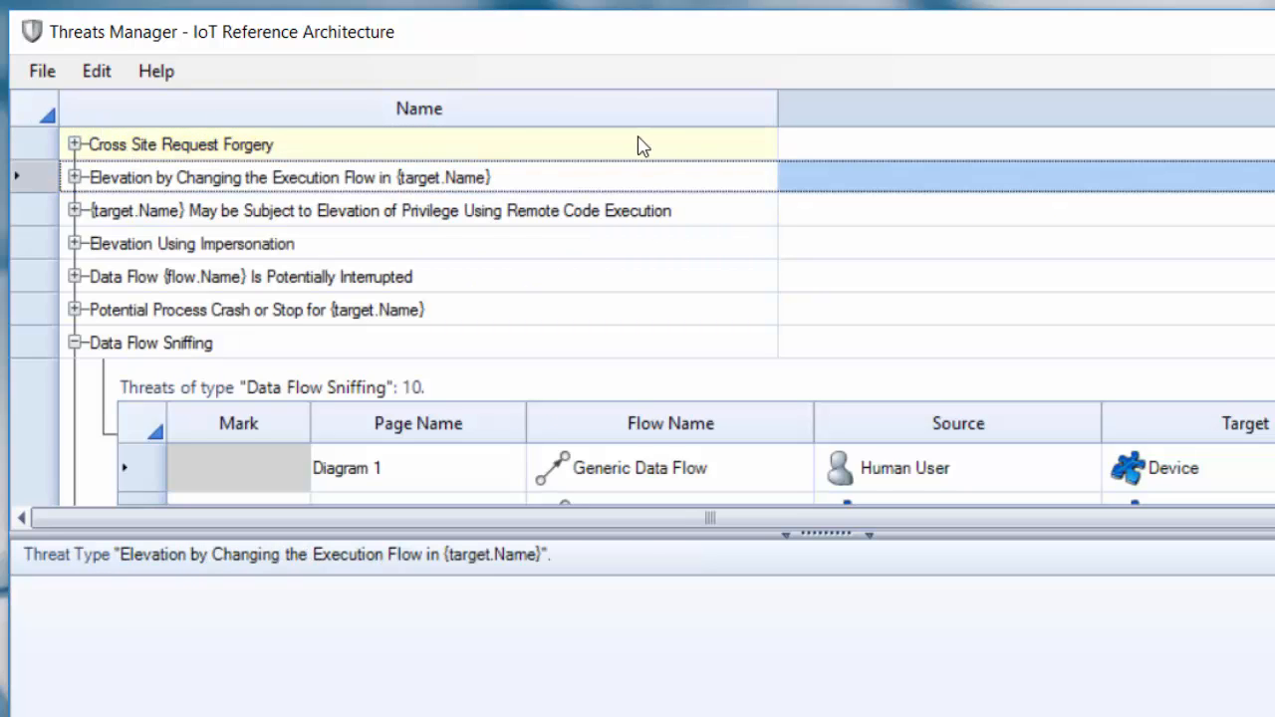
click(670, 155)
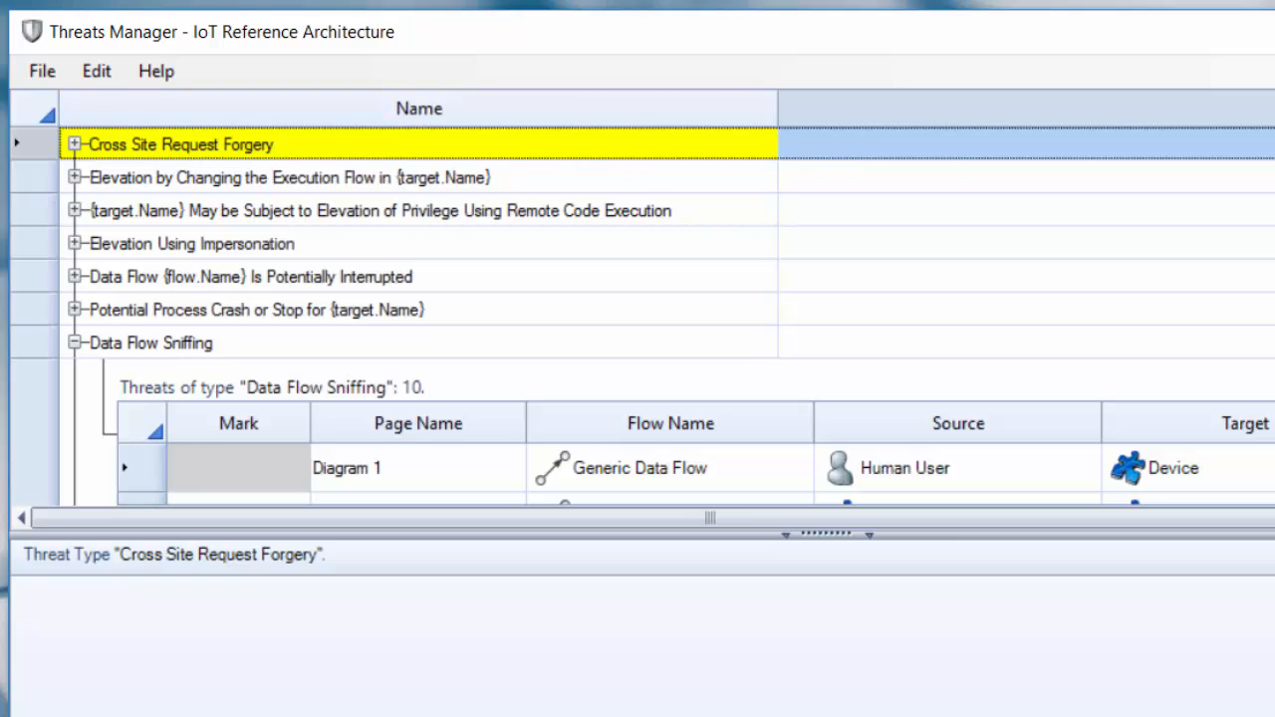
- Set the Human User to Device threat under Elevation by Changing the Execution Flow to Mitigated and apply it to everything but blocked
click(74, 179)
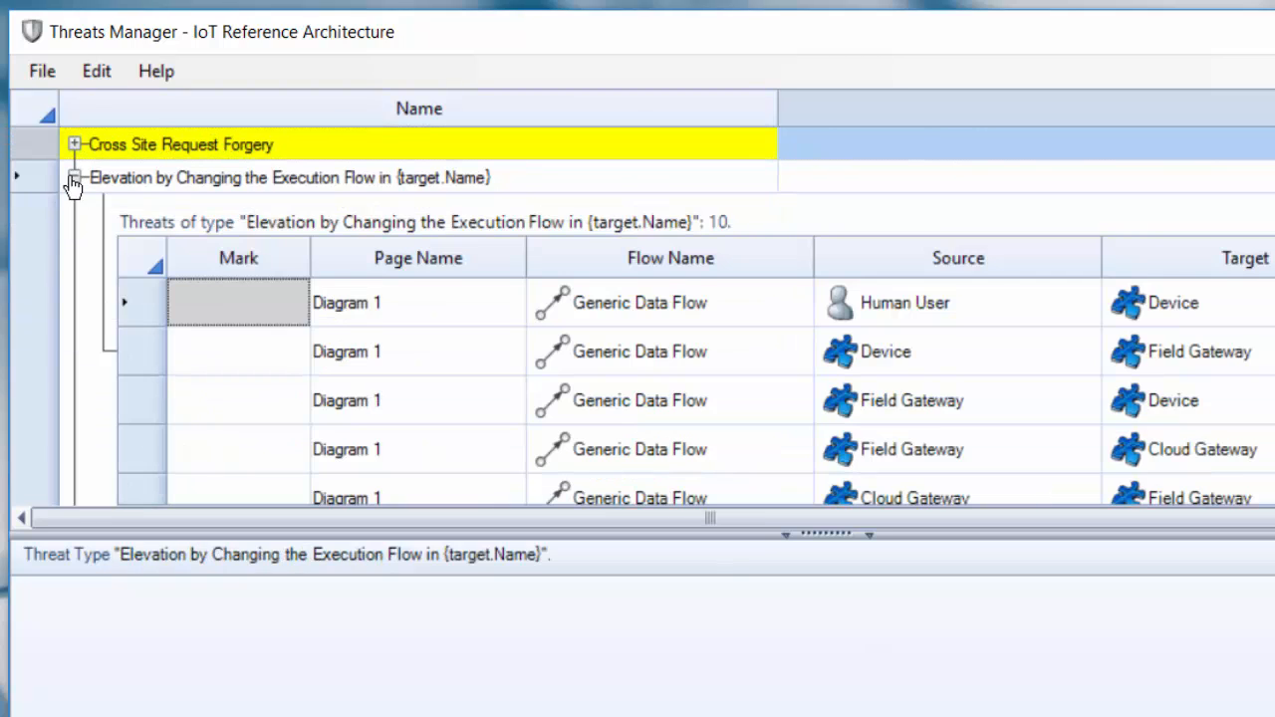
right_click(224, 308)
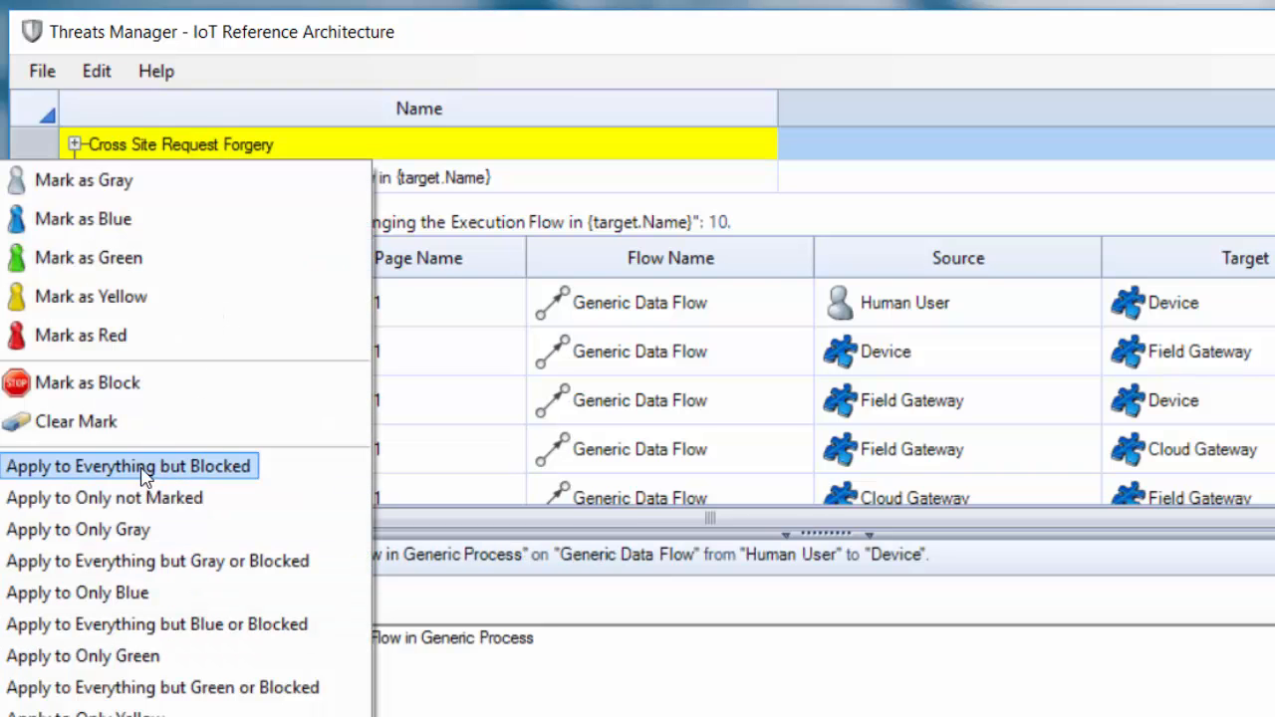
click(484, 589)
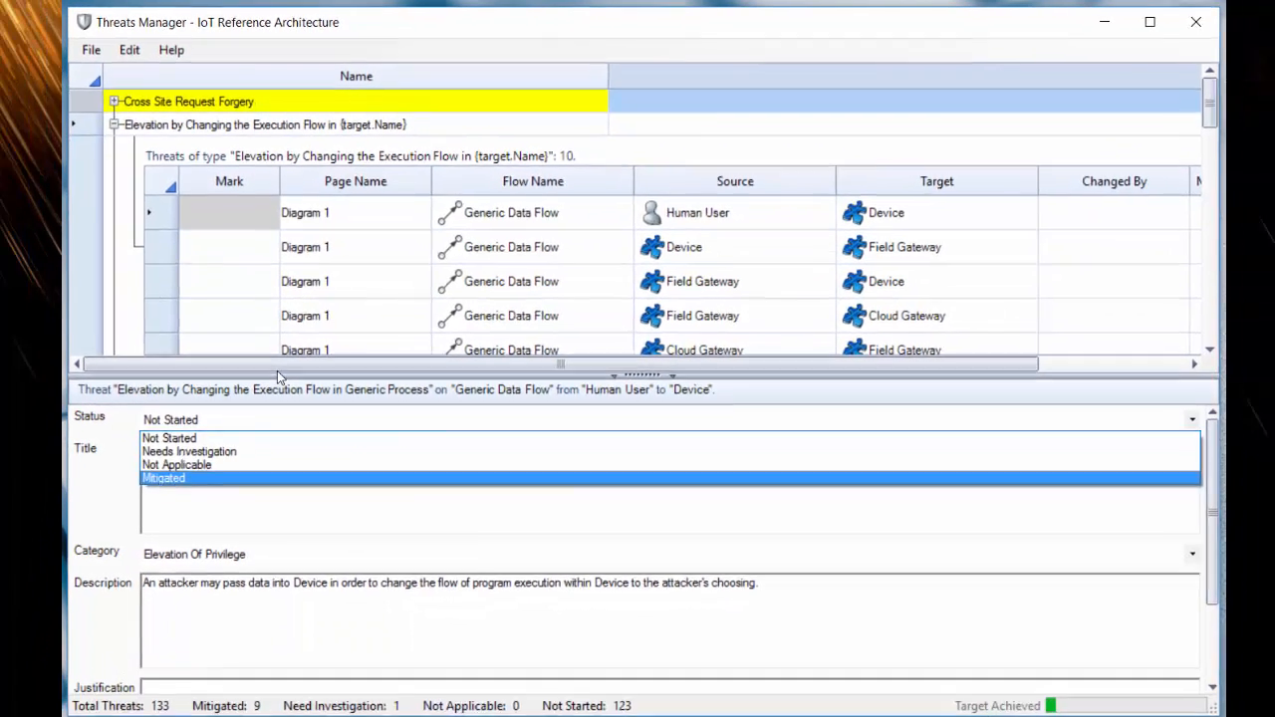
key(Return)
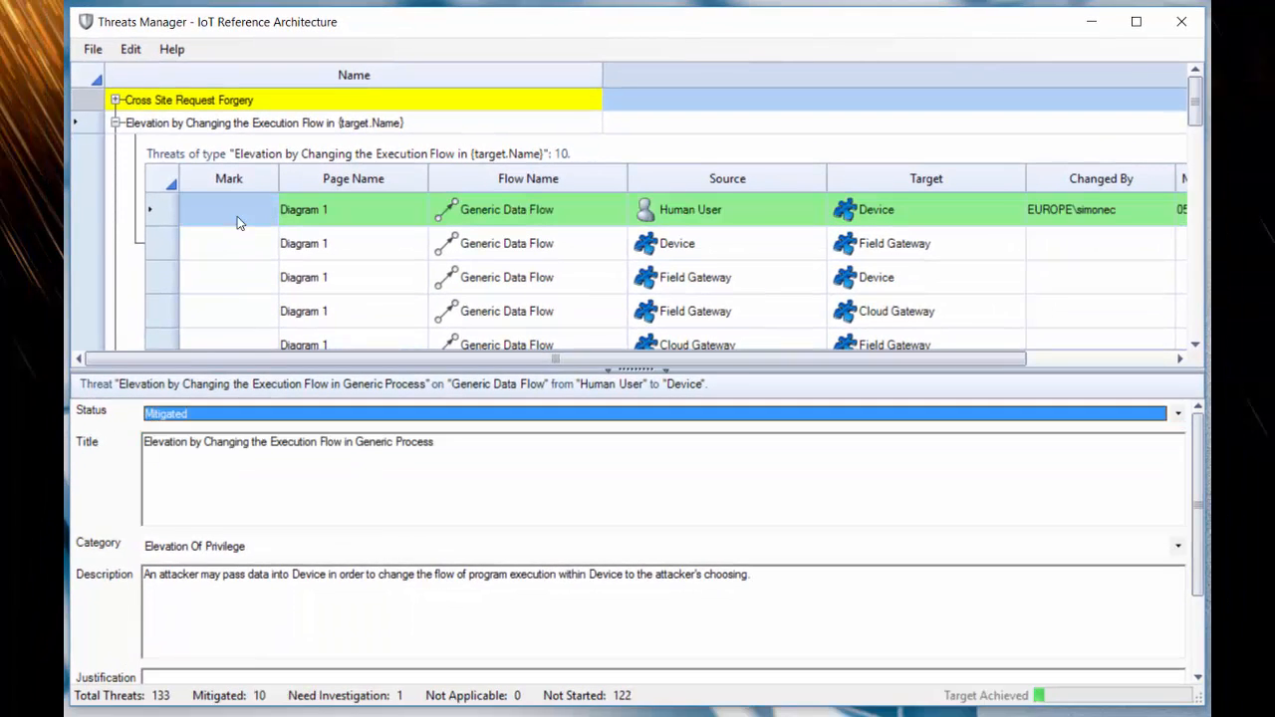
right_click(237, 215)
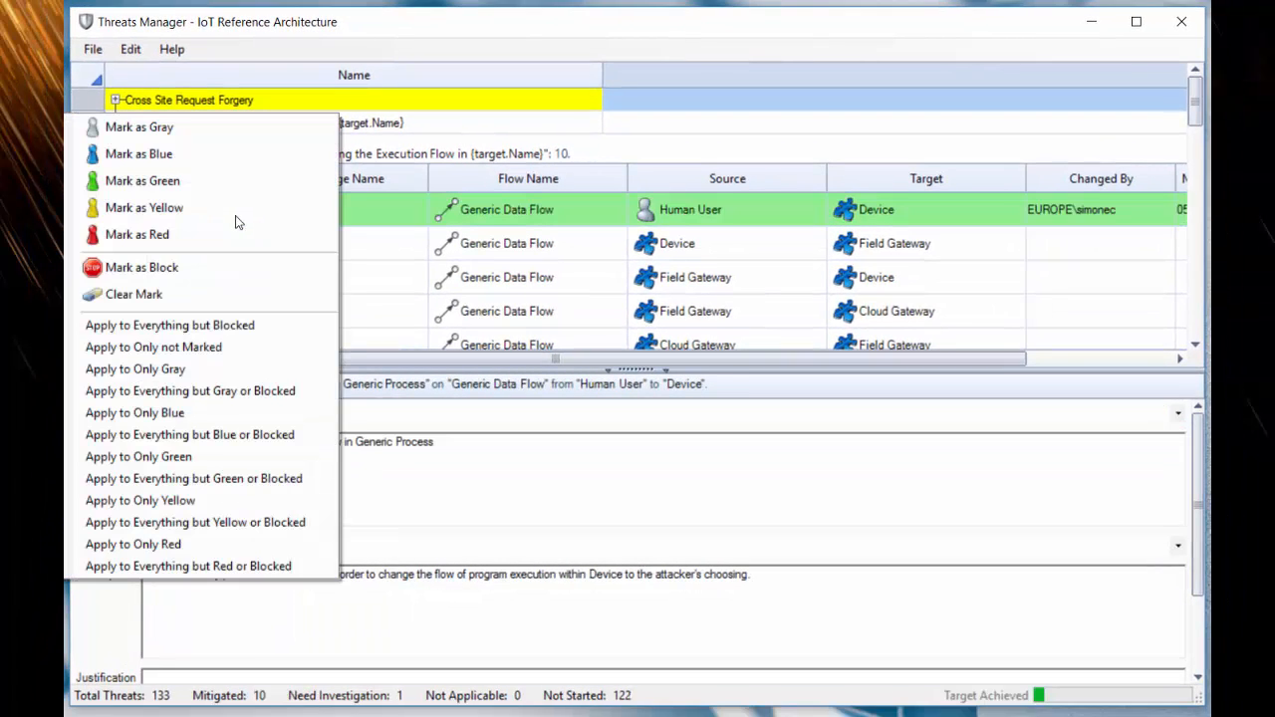
click(202, 325)
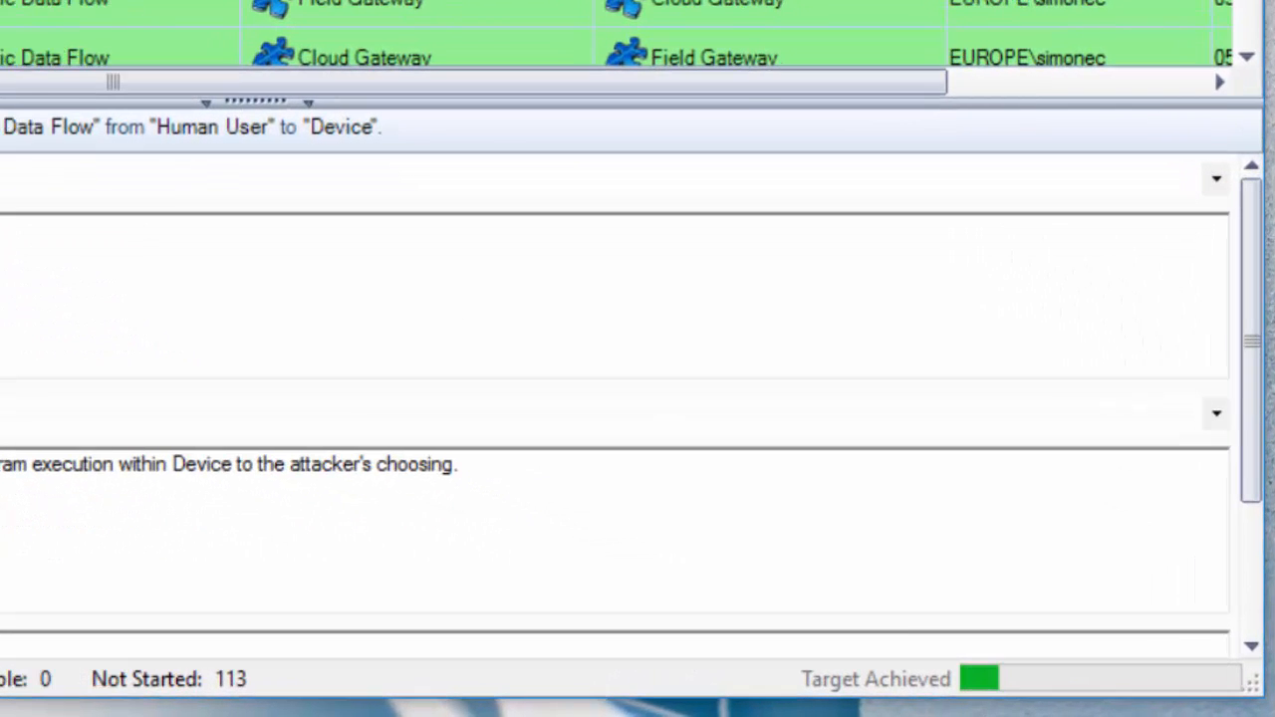
- Set the Human User to Device threat under Elevation of Privilege Using Remote Code Execution to Mitigated and propagate it across that type
scroll(618, 32, down, 1)
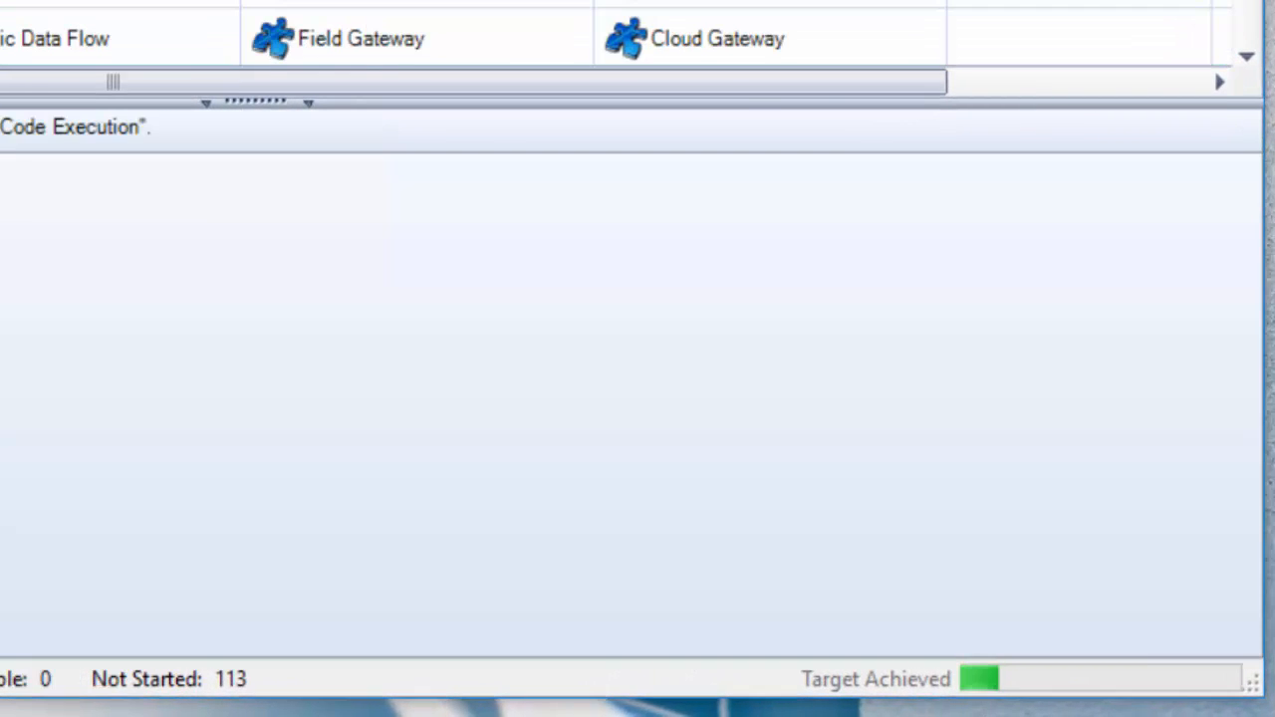
click(120, 3)
click(119, 180)
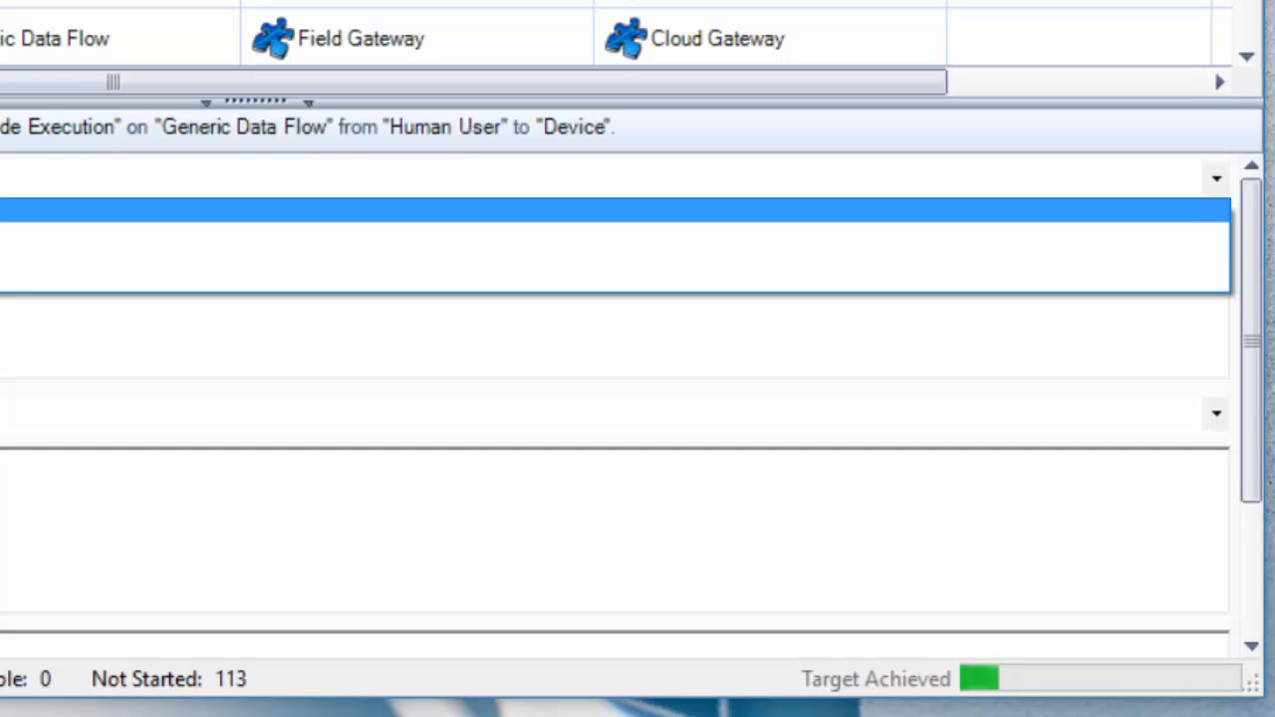
click(119, 281)
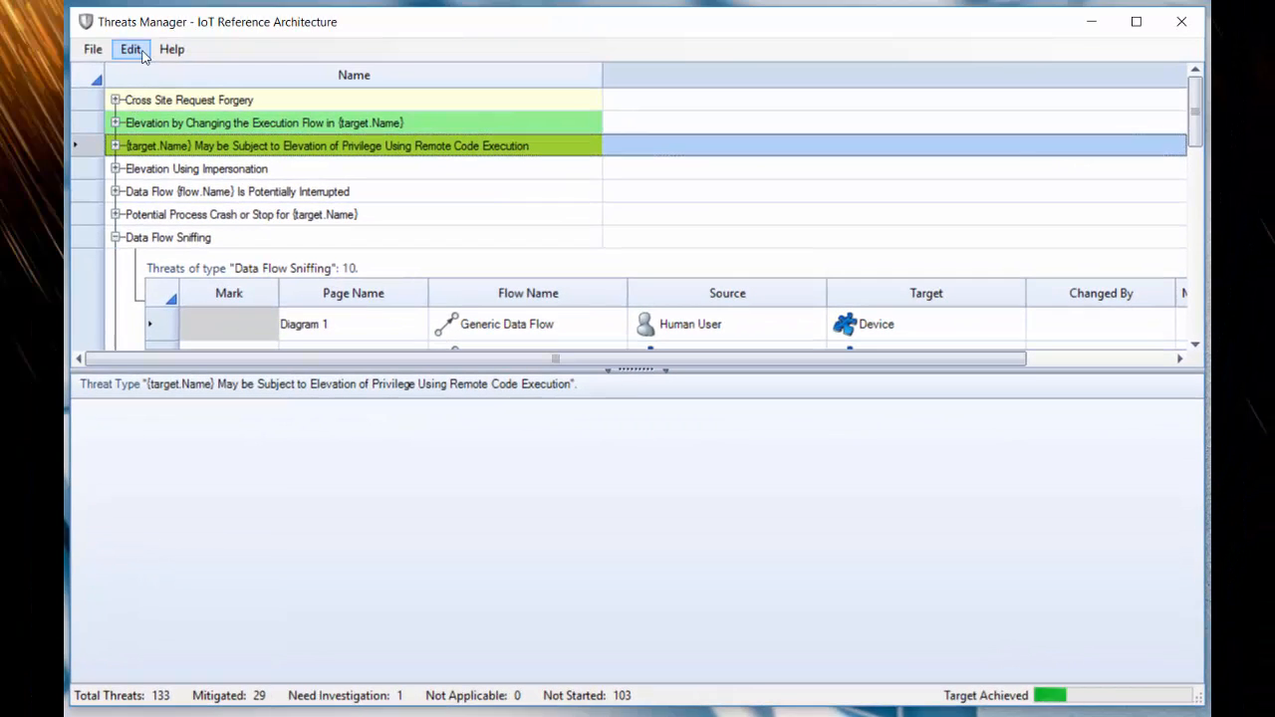
- Examine the main options, including the Completeness Method choices, and the properties copied during cloning, and close the options without saving
click(135, 52)
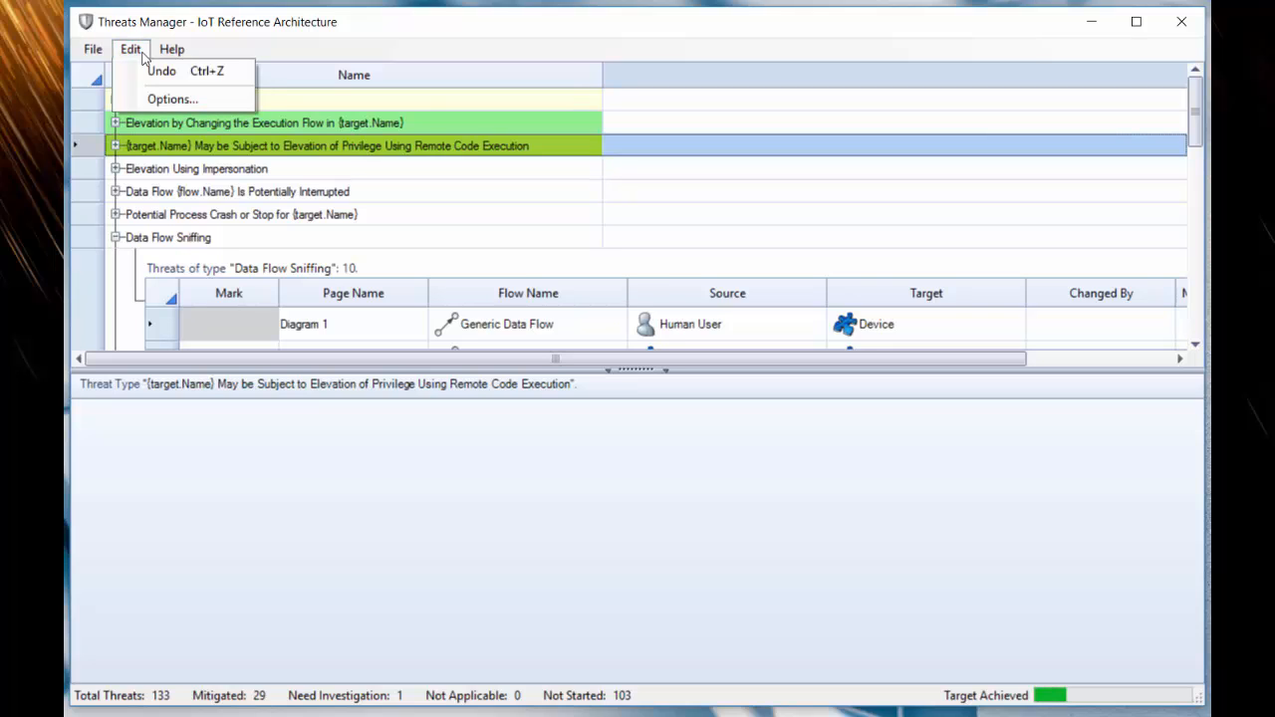
click(164, 98)
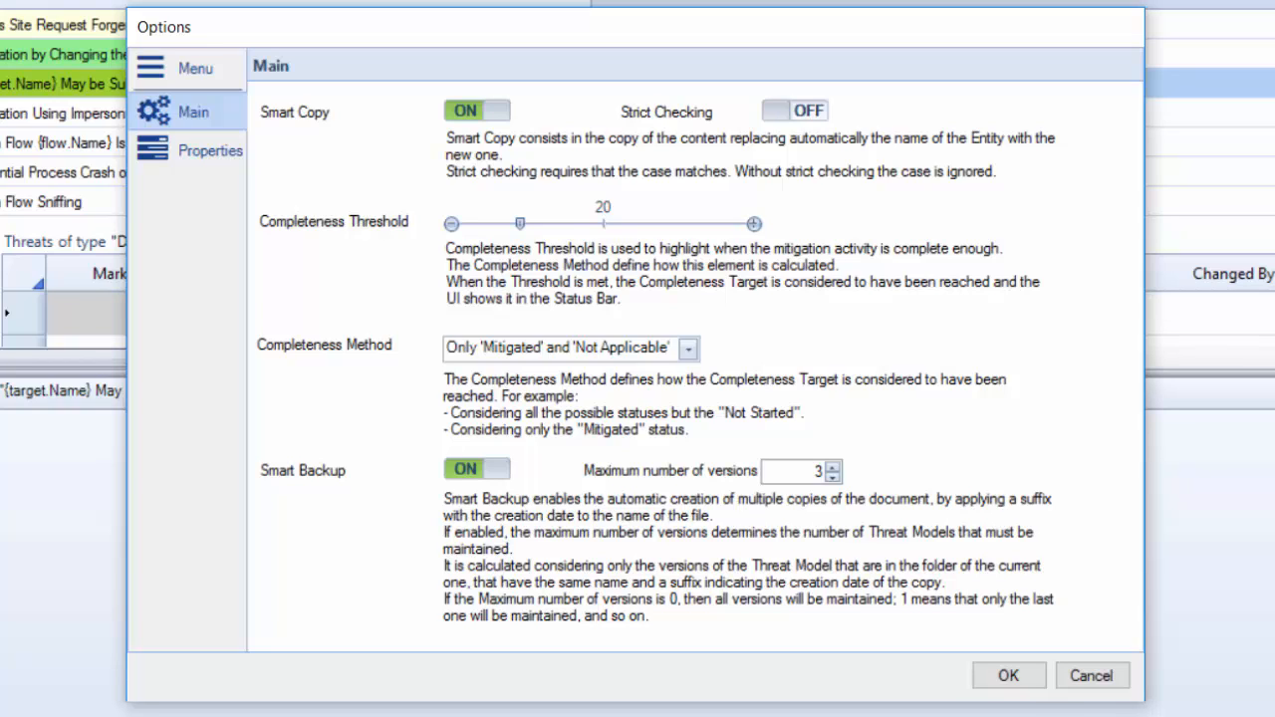
click(617, 351)
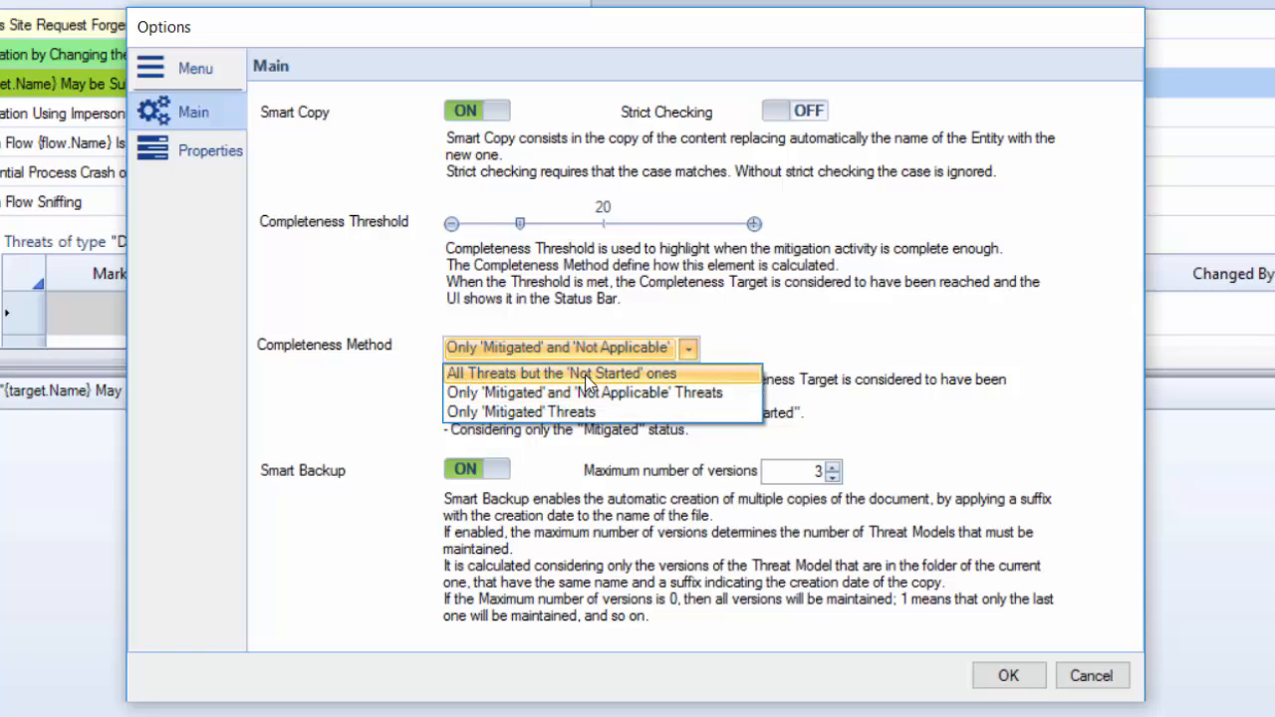
click(803, 344)
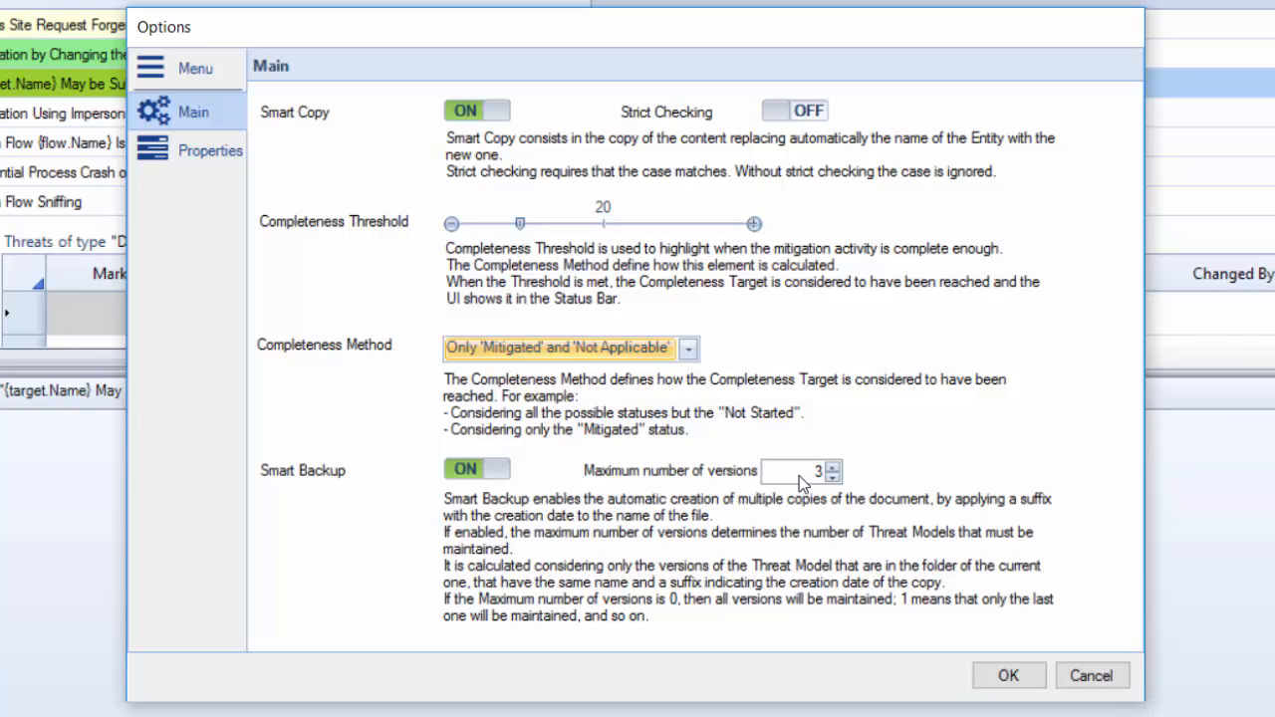
click(204, 151)
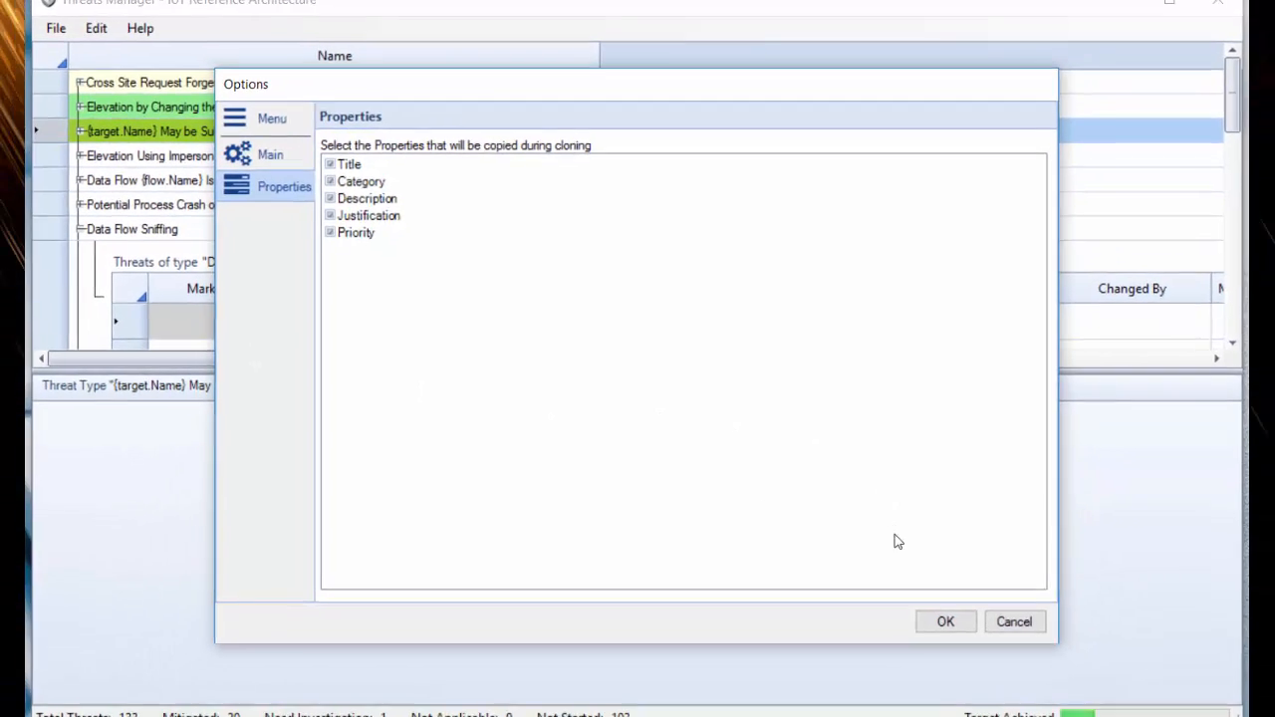
click(1092, 677)
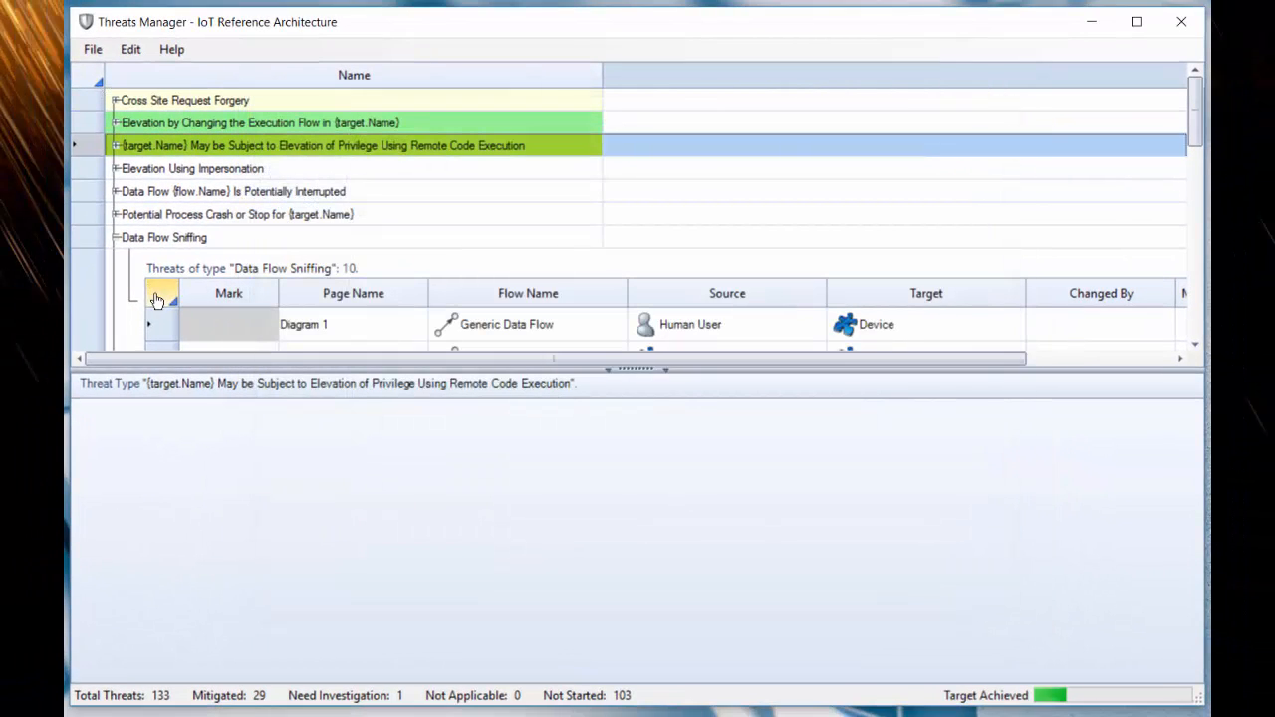
- View the About Threats Manager information and close it
click(131, 49)
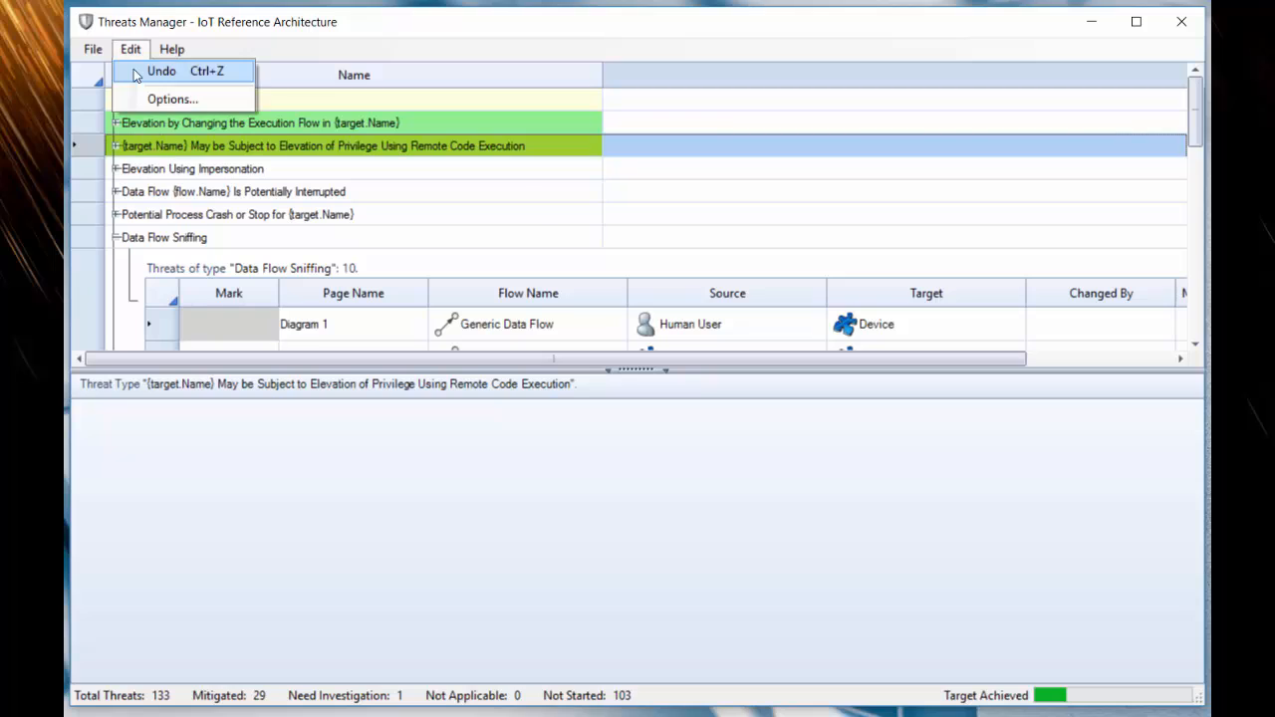
click(201, 100)
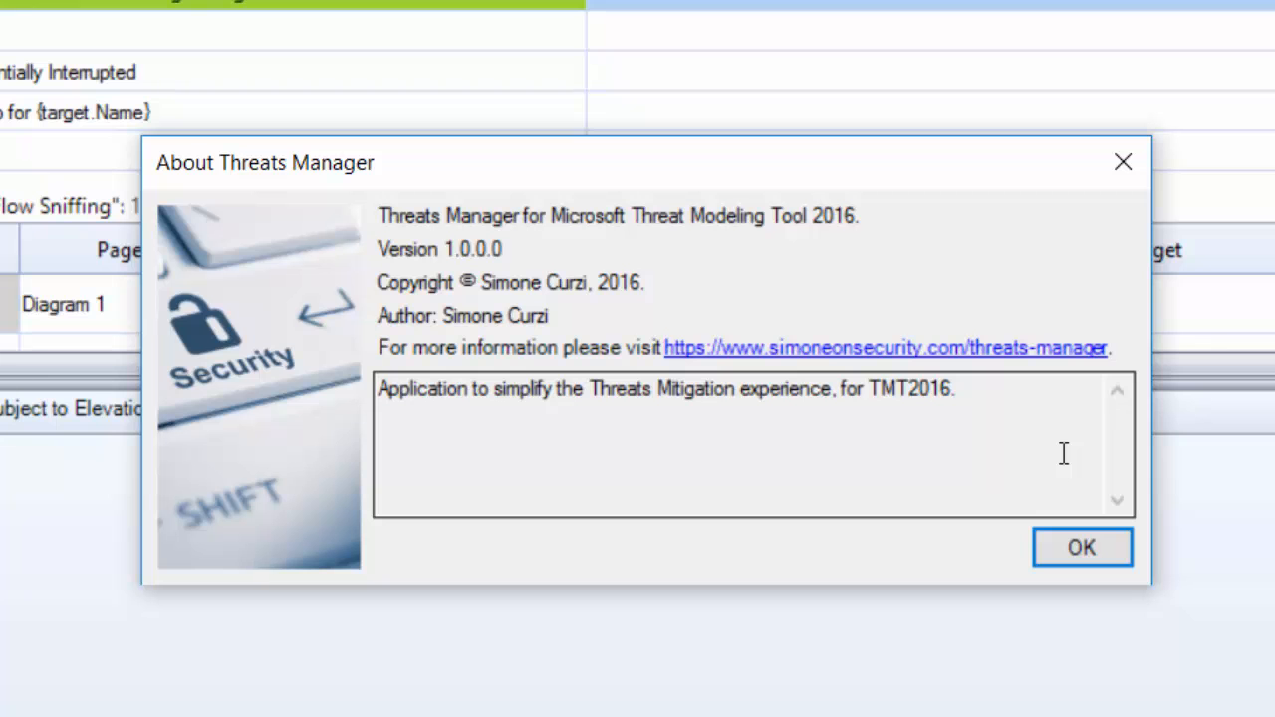
click(1076, 537)
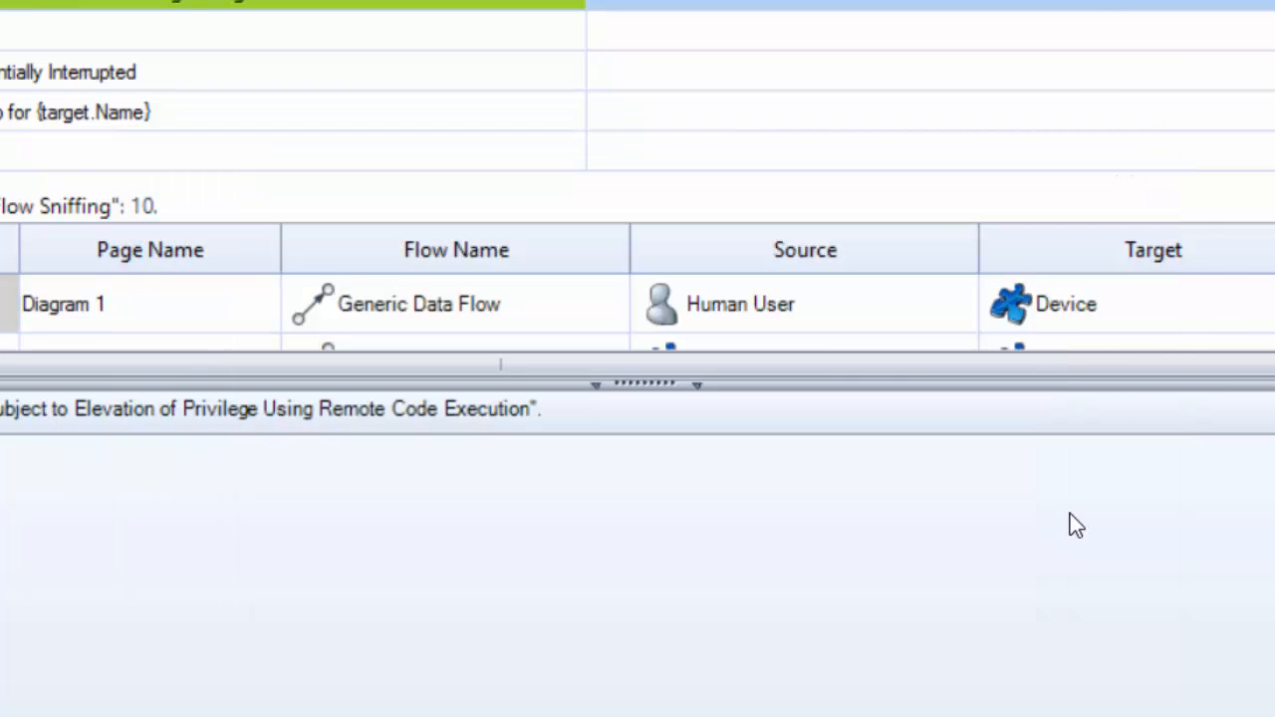